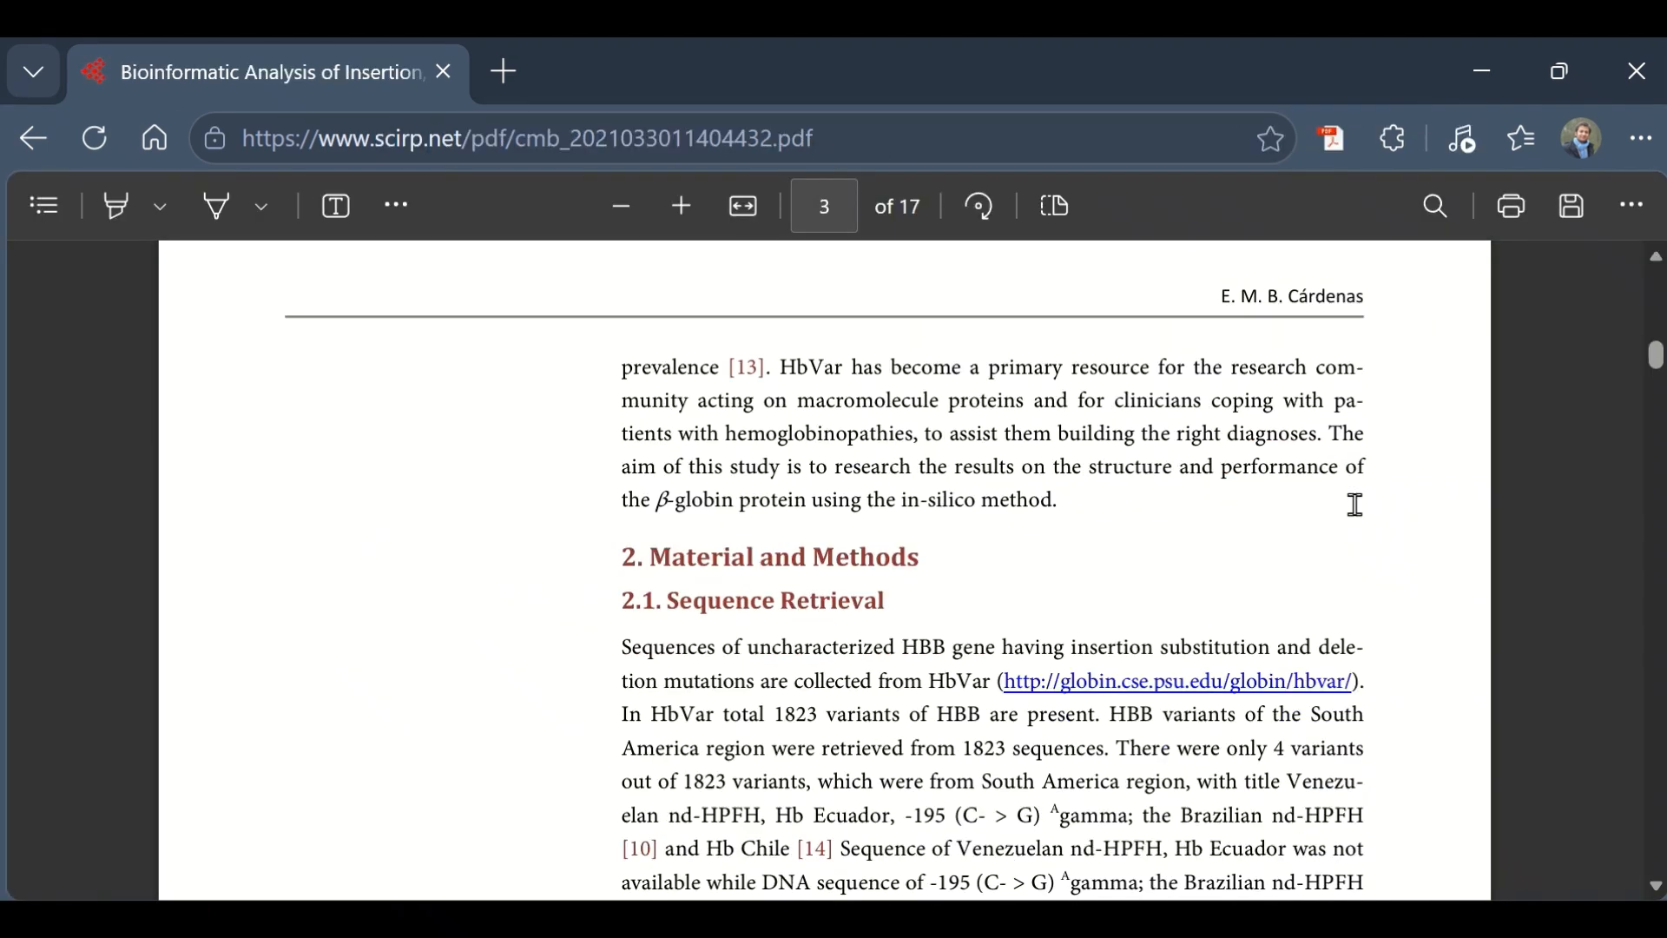
Step: Find the wild-type HBB gene ID 3043 in the paper's Sequence Retrieval section and open its NCBI gene page
scroll(1355, 504, "down", 4)
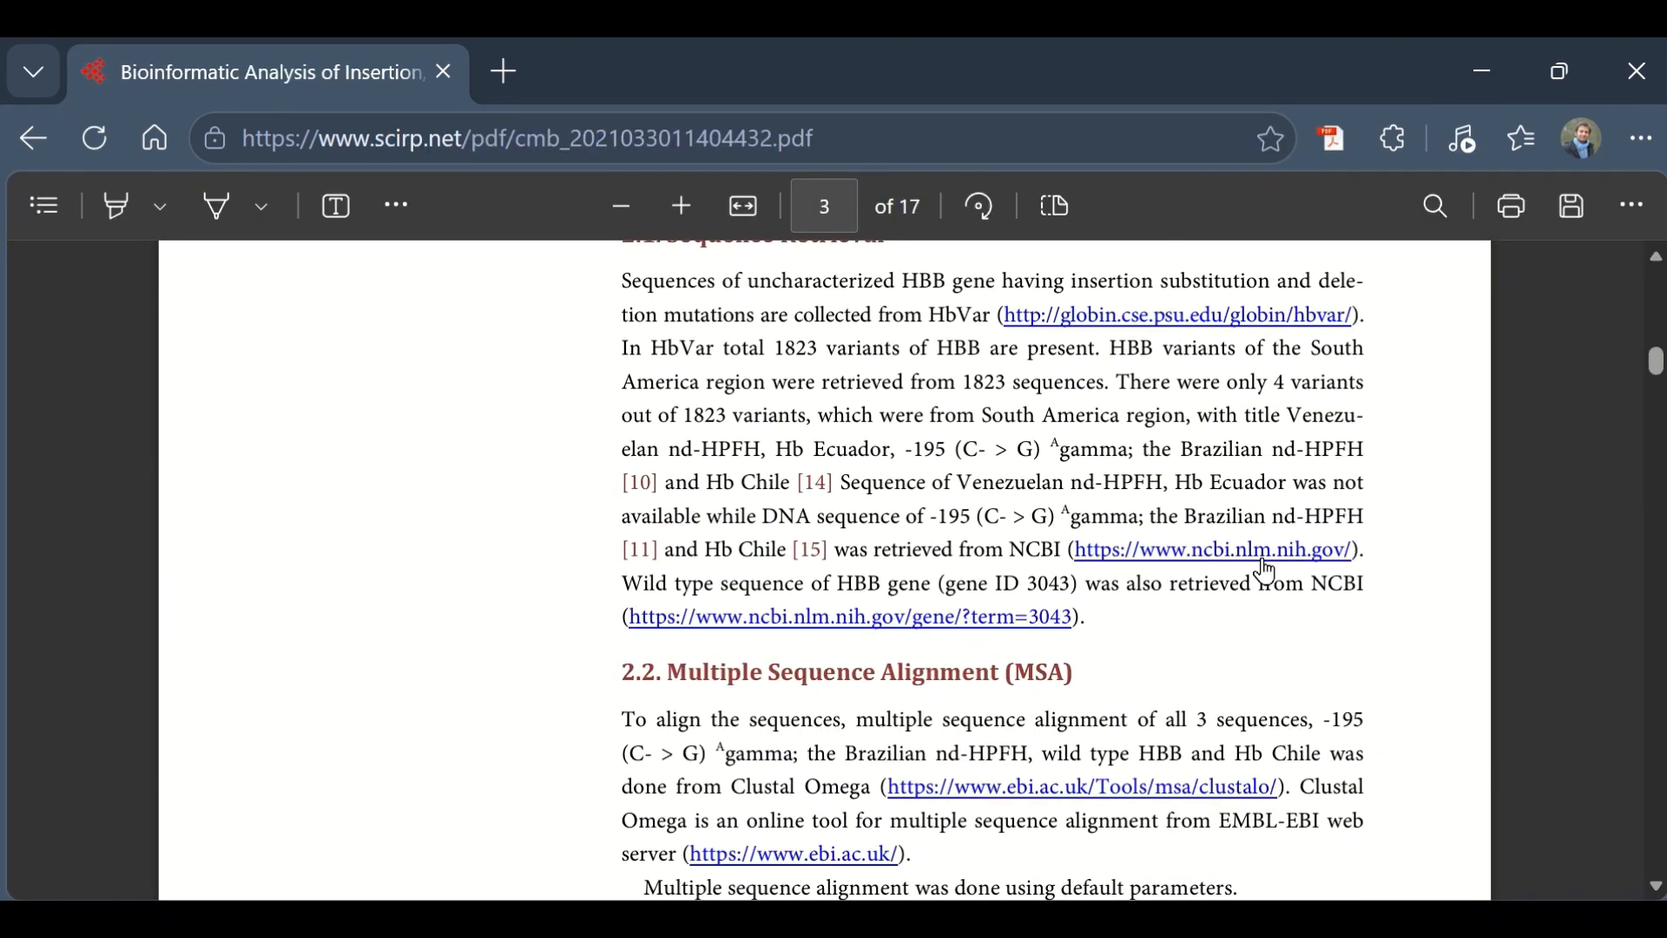
left_click_drag(838, 583, 1113, 631)
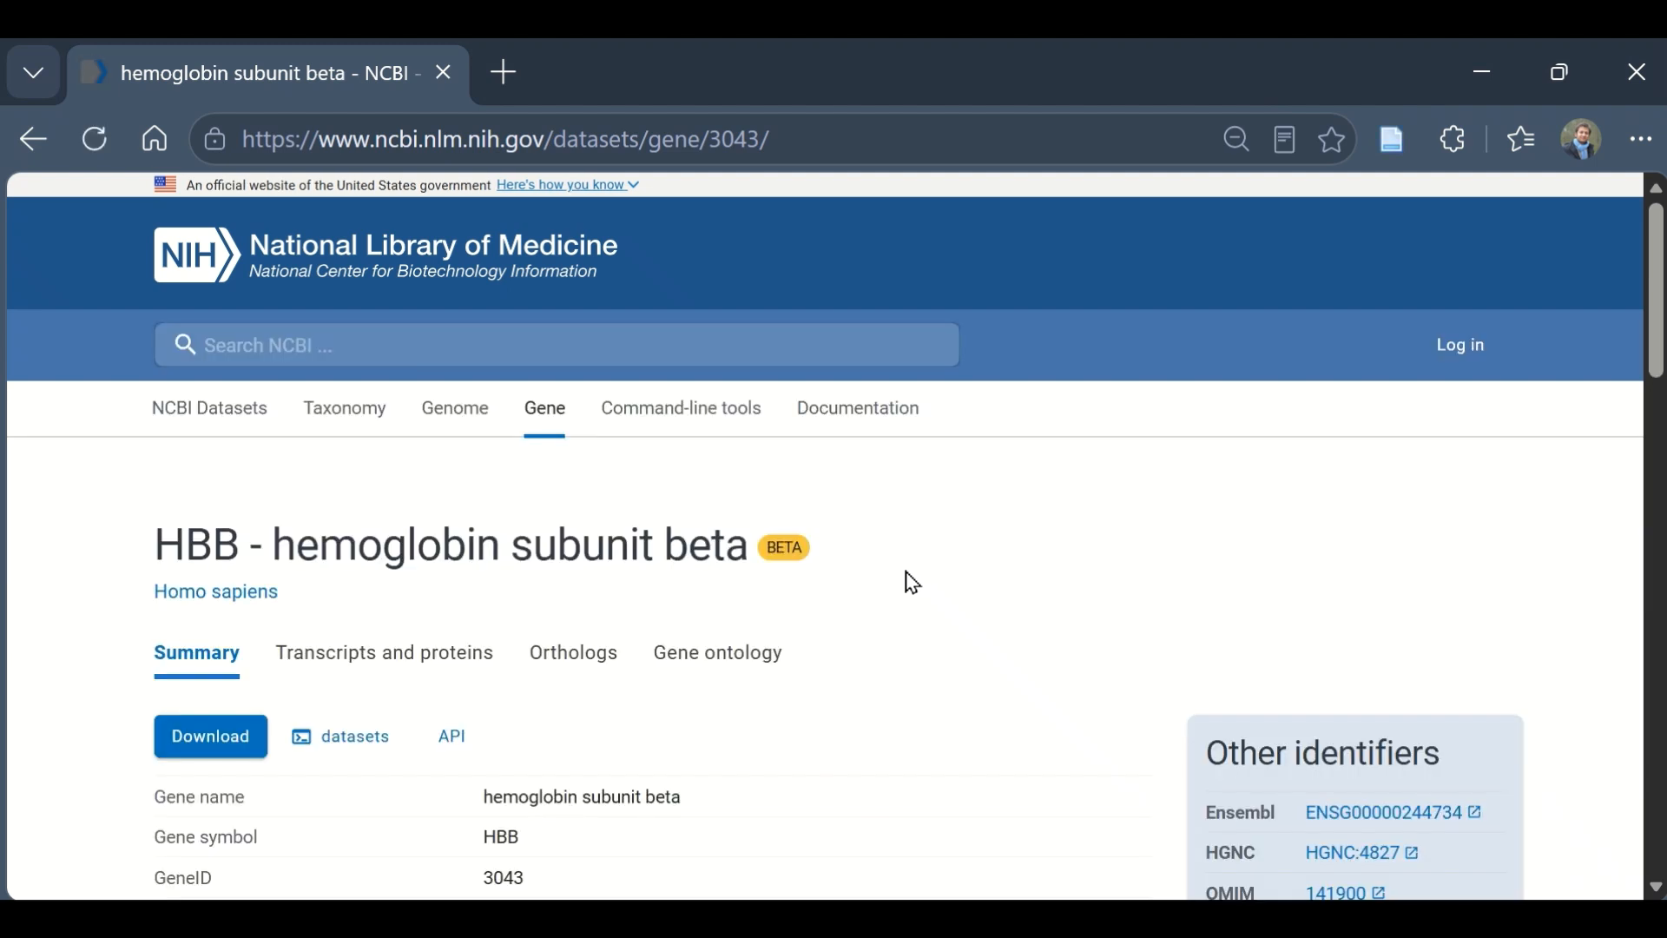
Step: Review the HBB gene page, including its summary details, RefSeq description and genome assembly locations
scroll(911, 583, "down", 5)
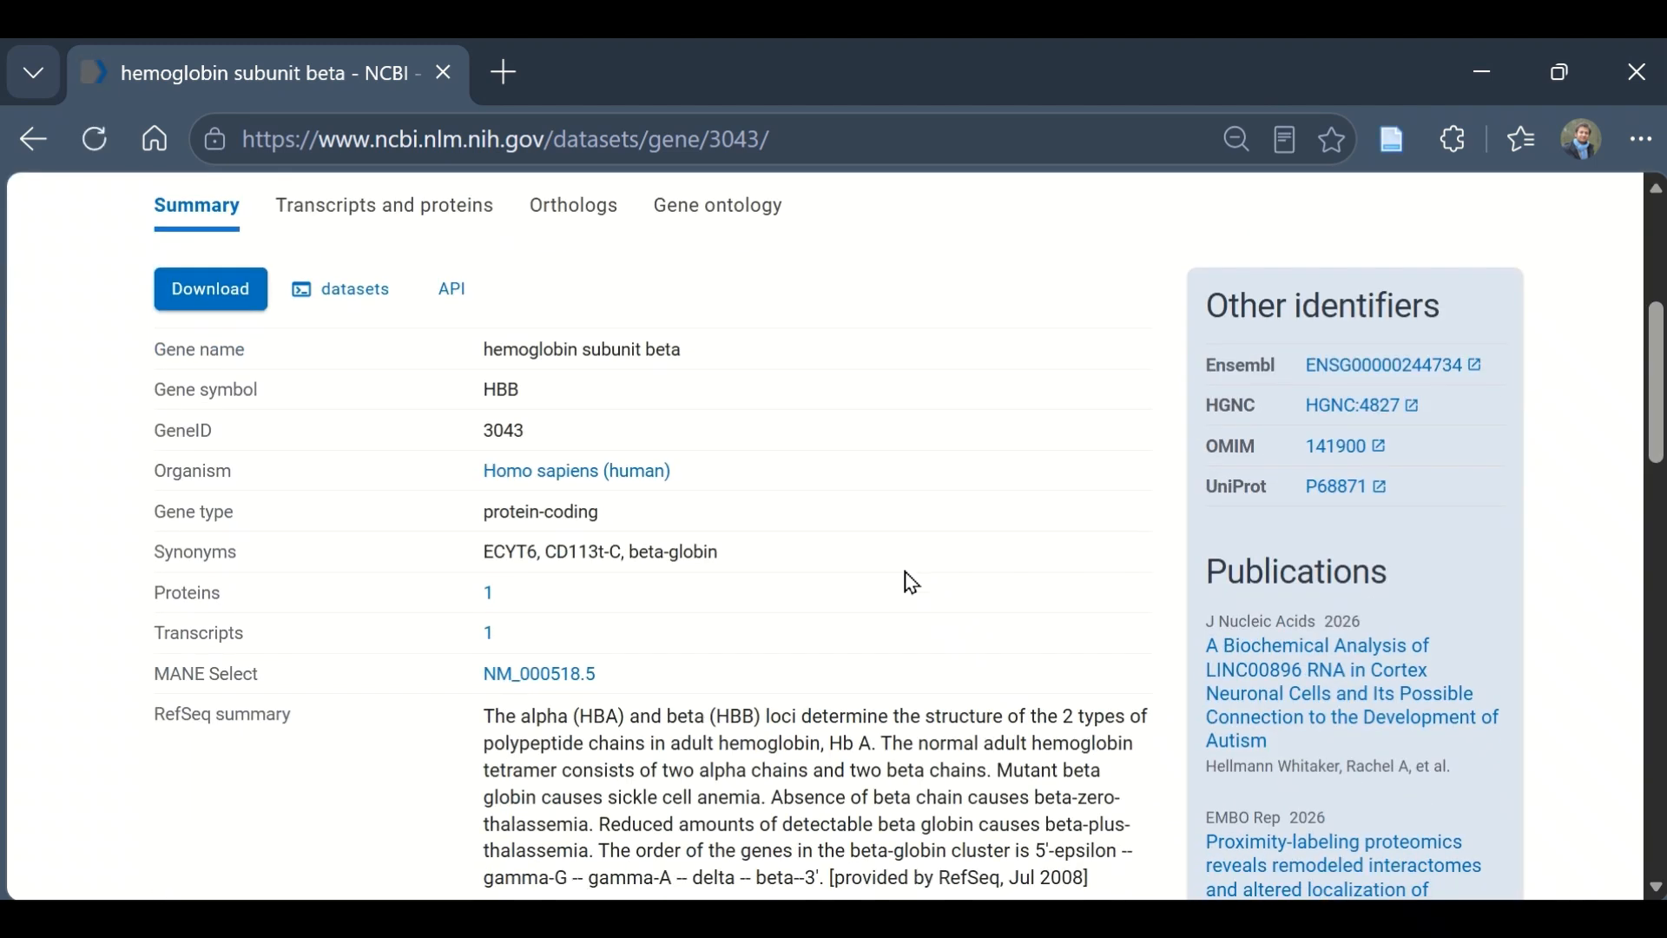
scroll(577, 707, "down", 2)
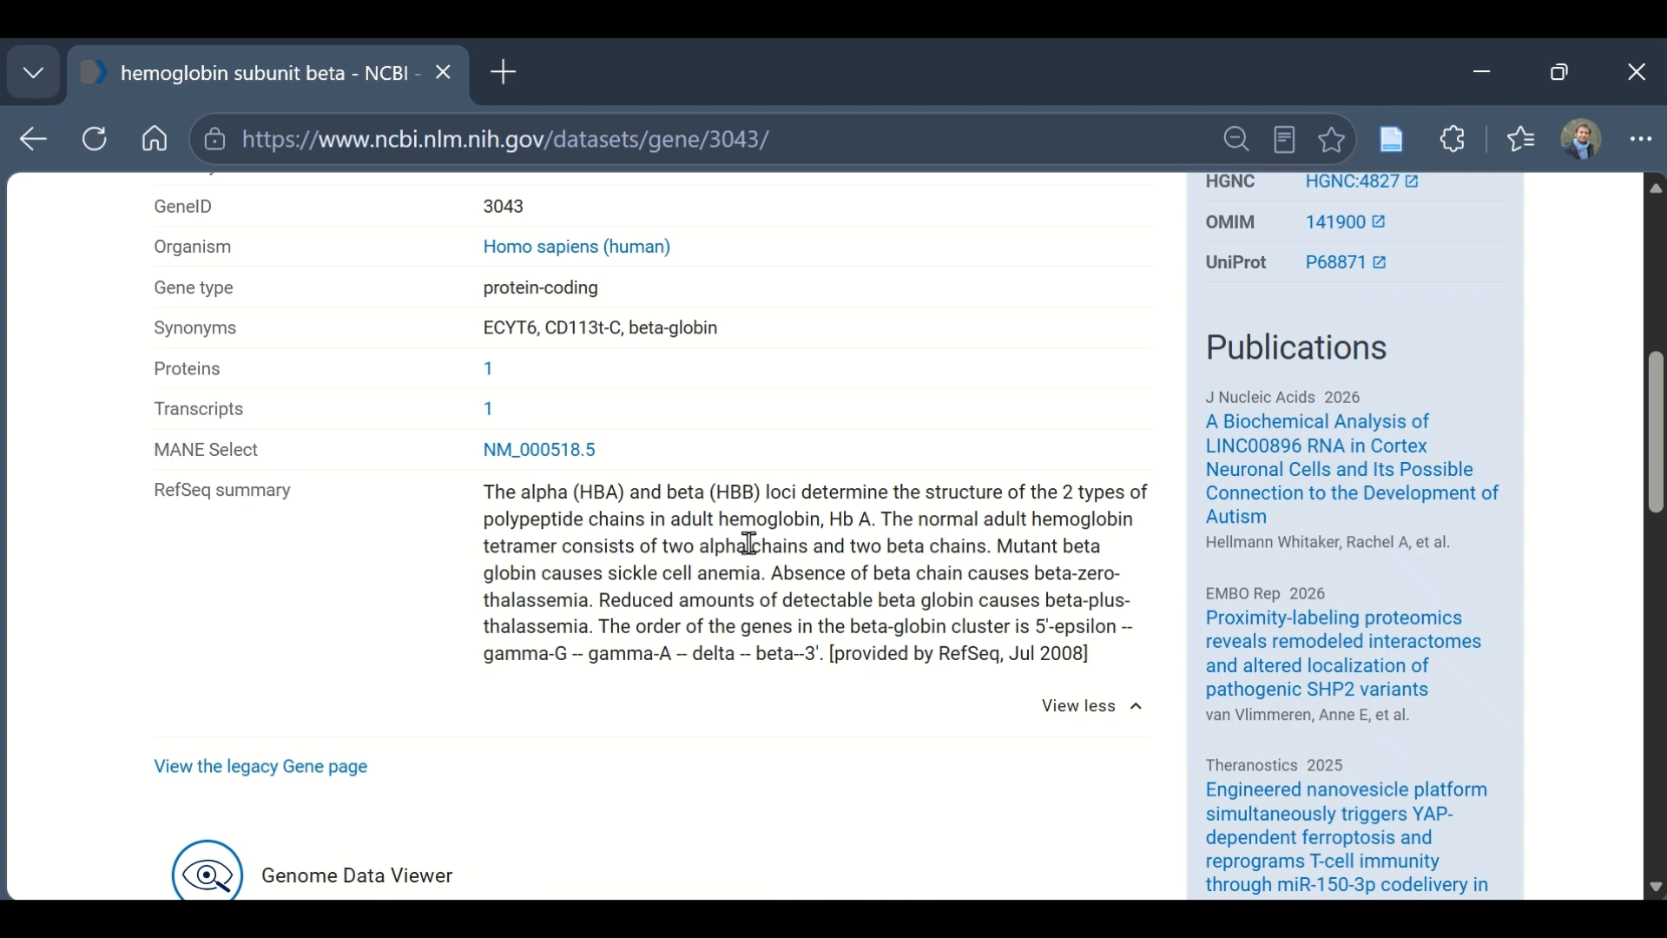
scroll(750, 544, "down", 6)
scroll(696, 565, "down", 11)
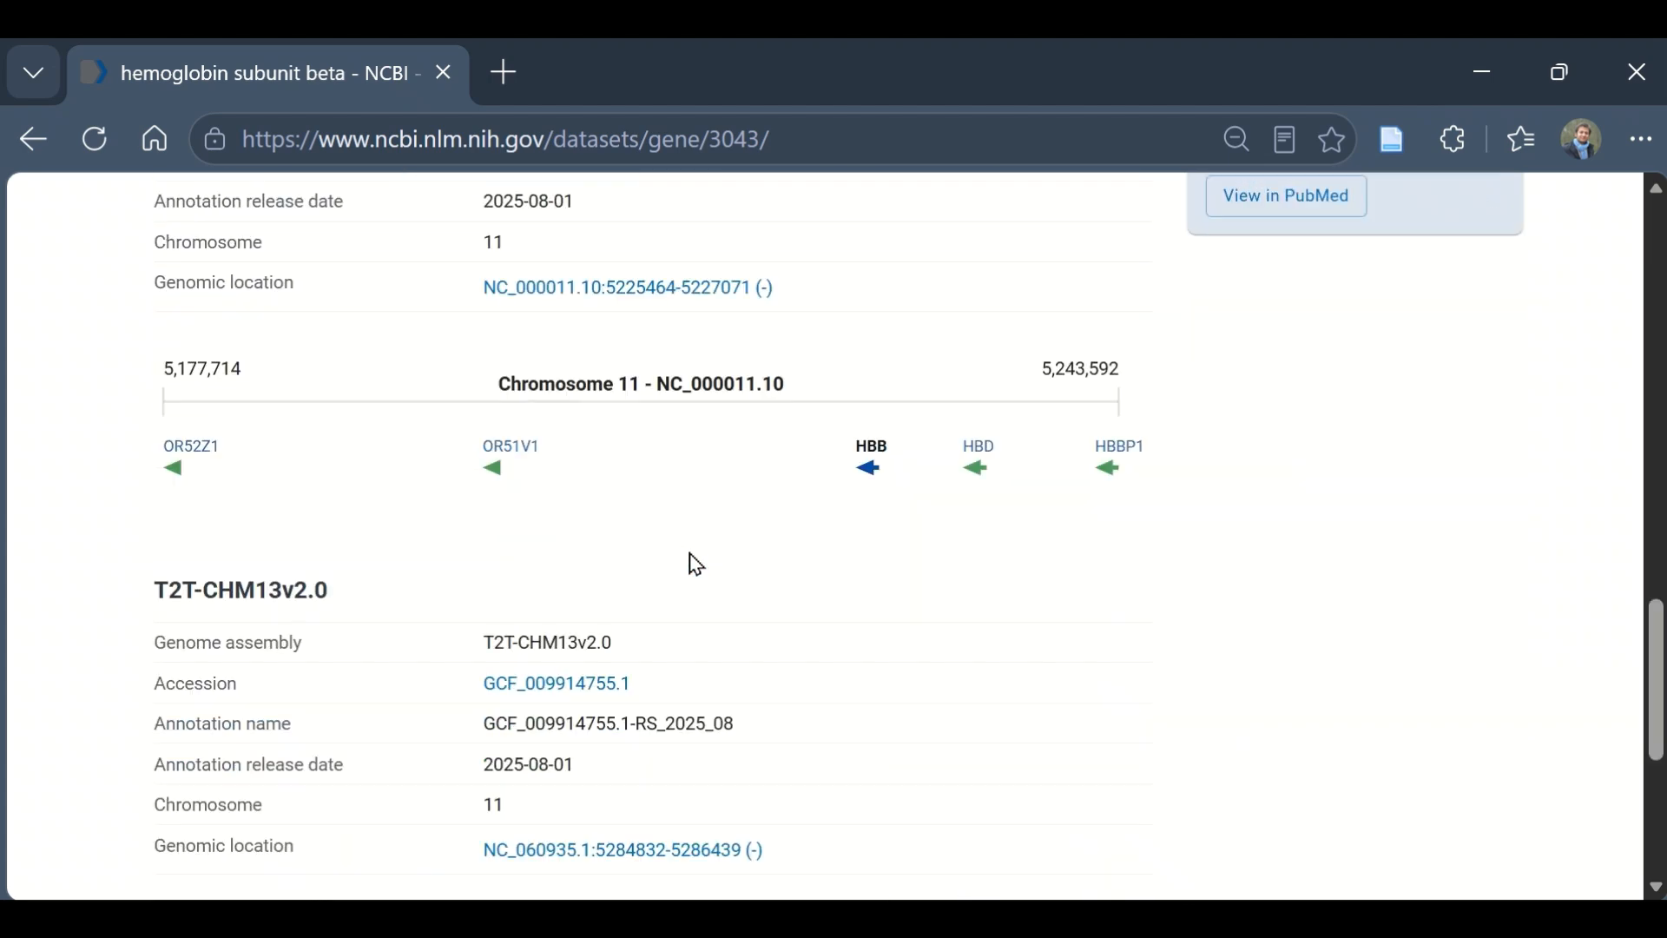
scroll(696, 565, "up", 20)
scroll(695, 566, "up", 2)
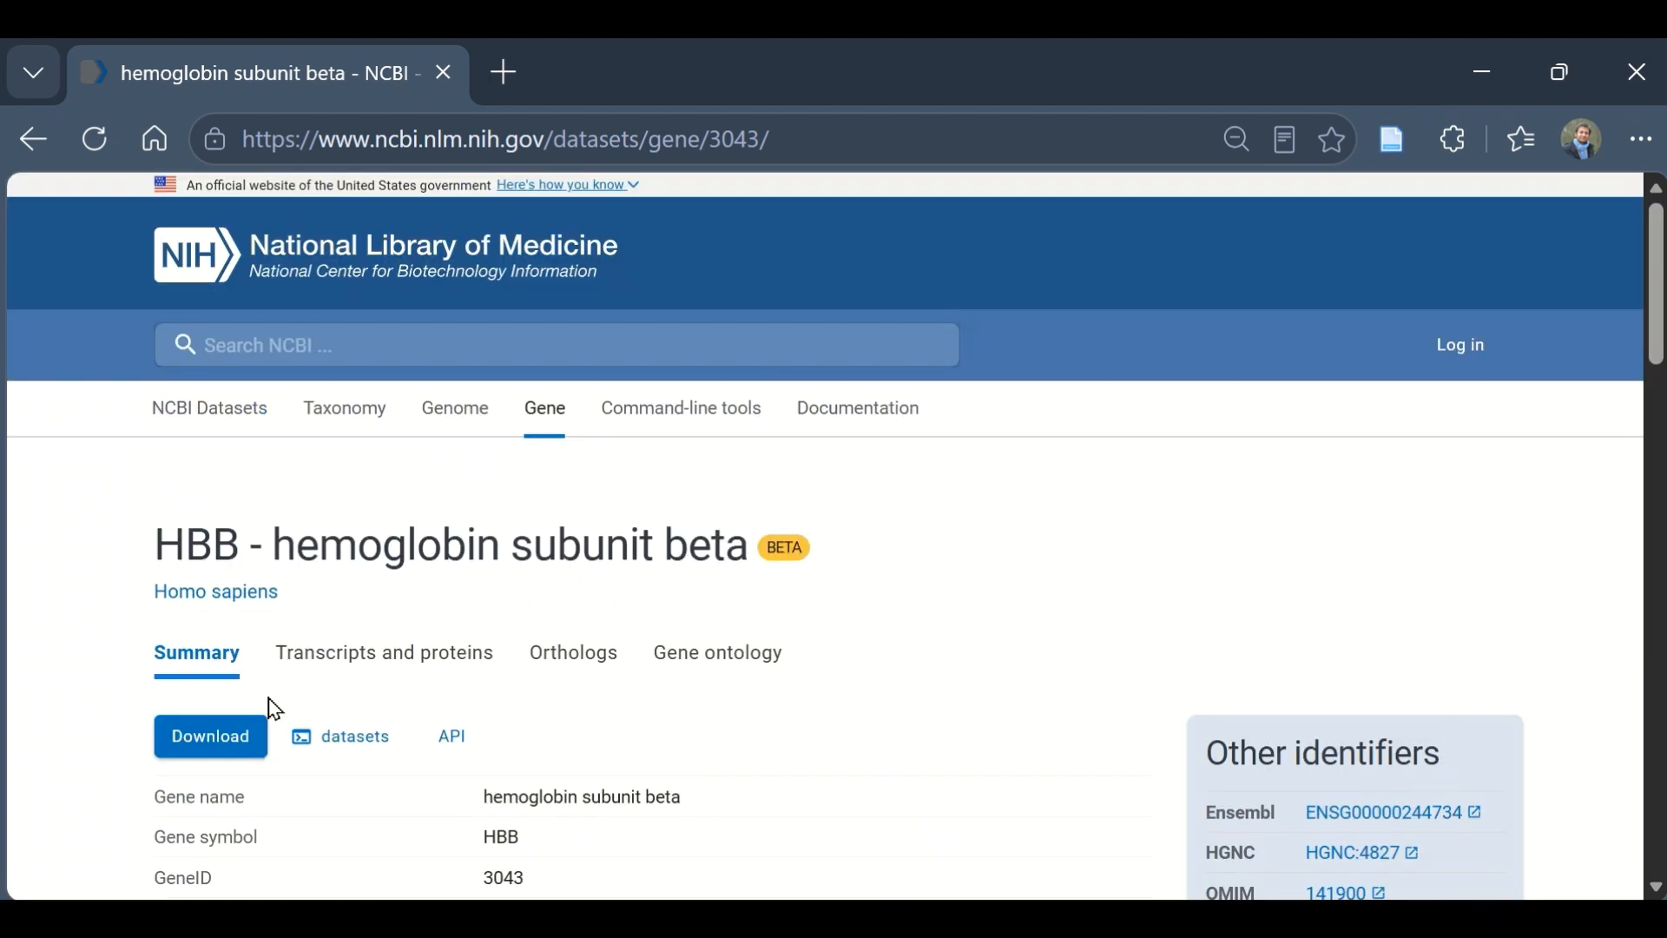
Step: Download the HBB data package as ncbi_dataset.zip with gene and transcript FASTA sequences, excluding protein sequences and the product report
left_click(206, 745)
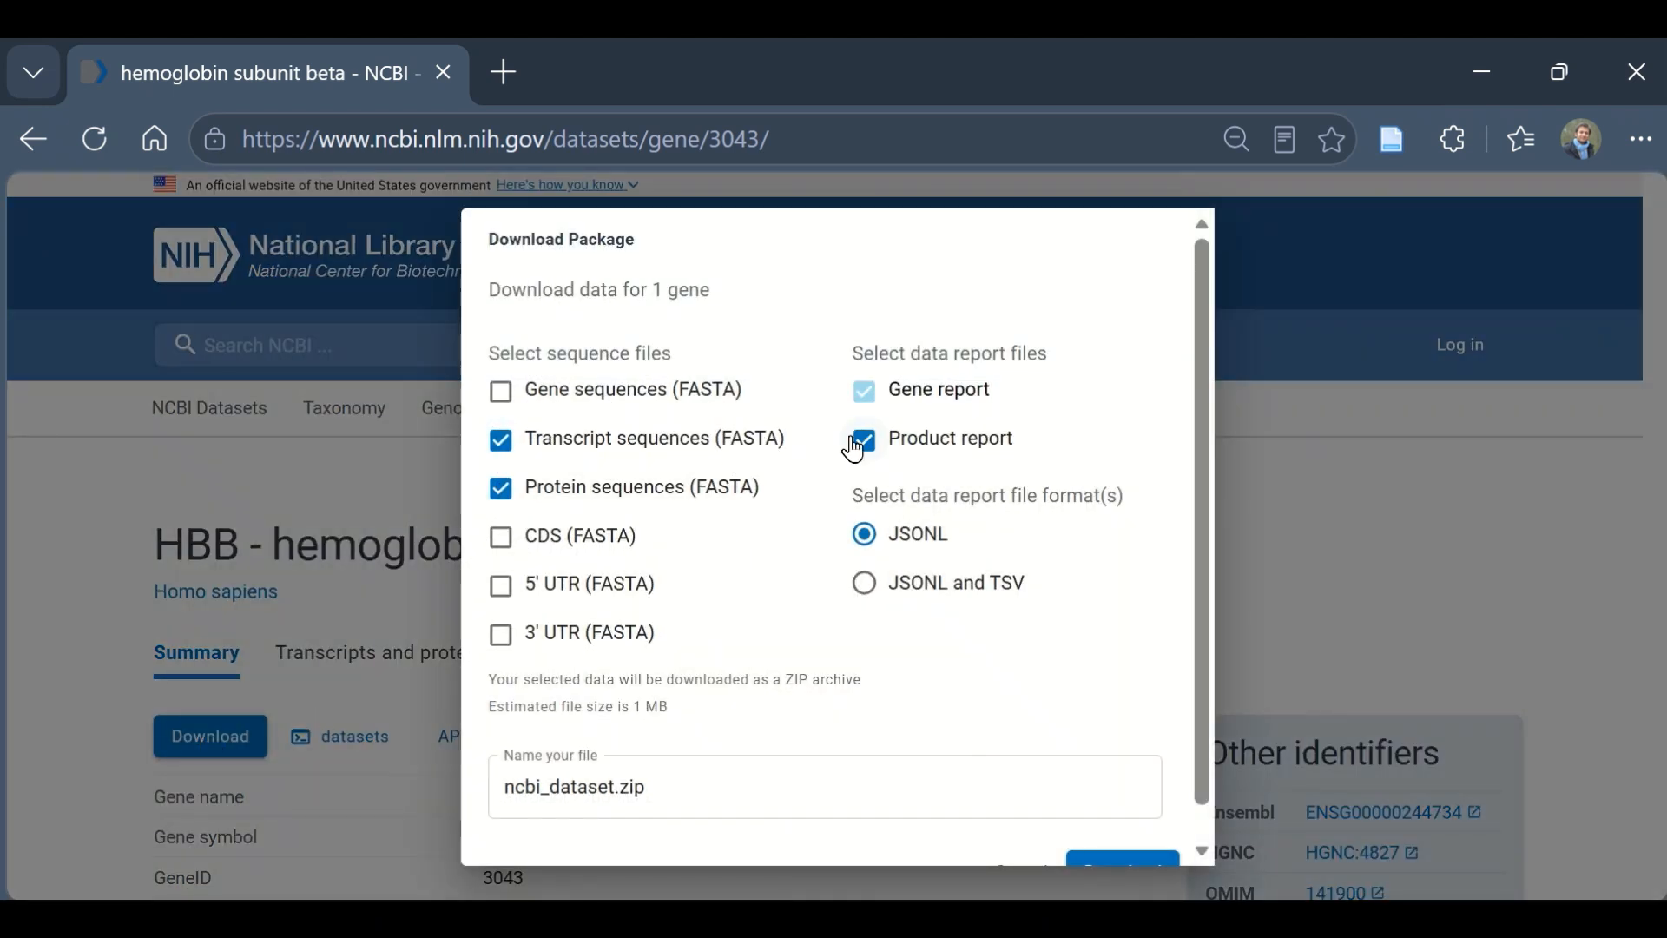
left_click(501, 488)
left_click(507, 401)
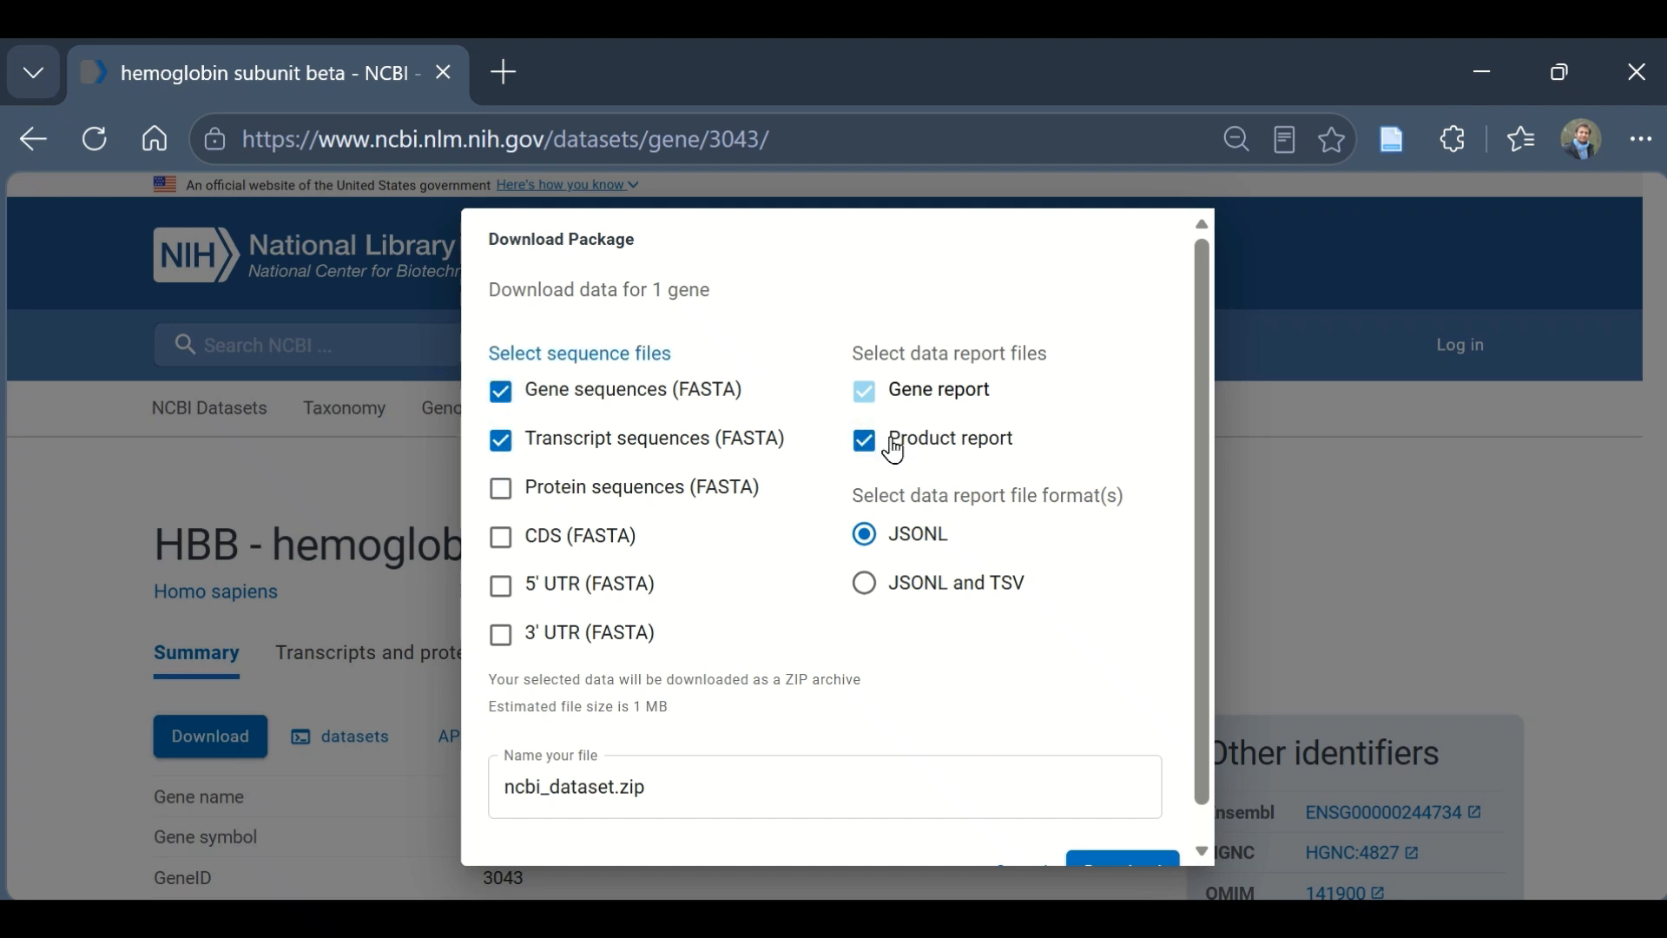
left_click(869, 444)
scroll(1114, 864, "down", 1)
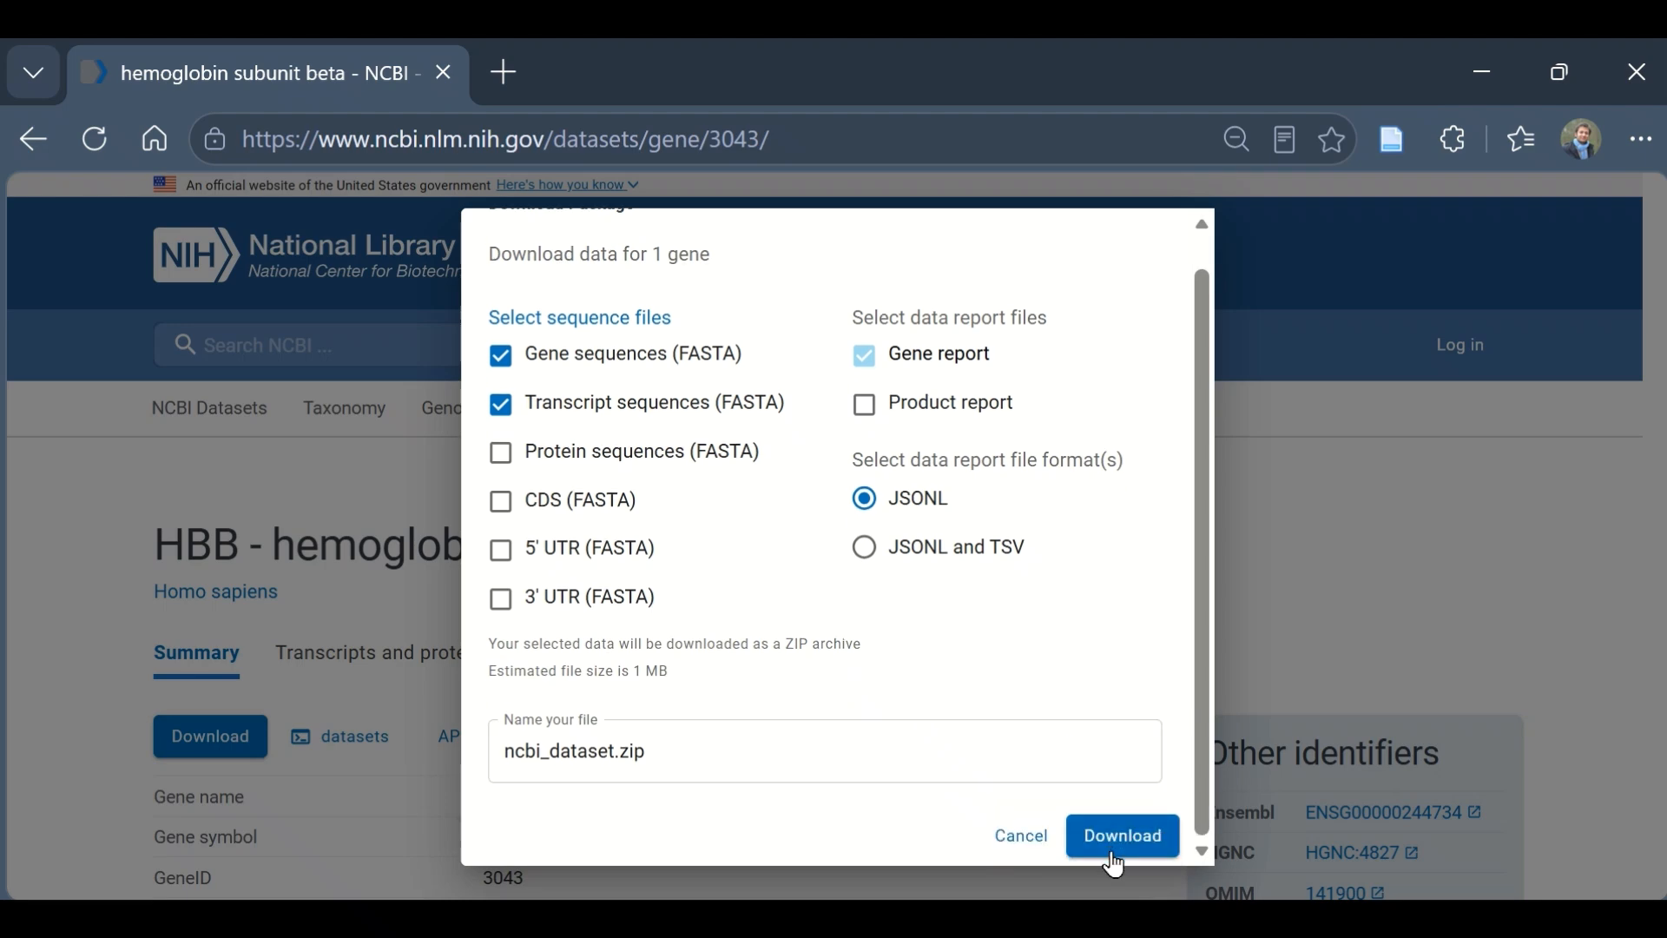
left_click(1109, 838)
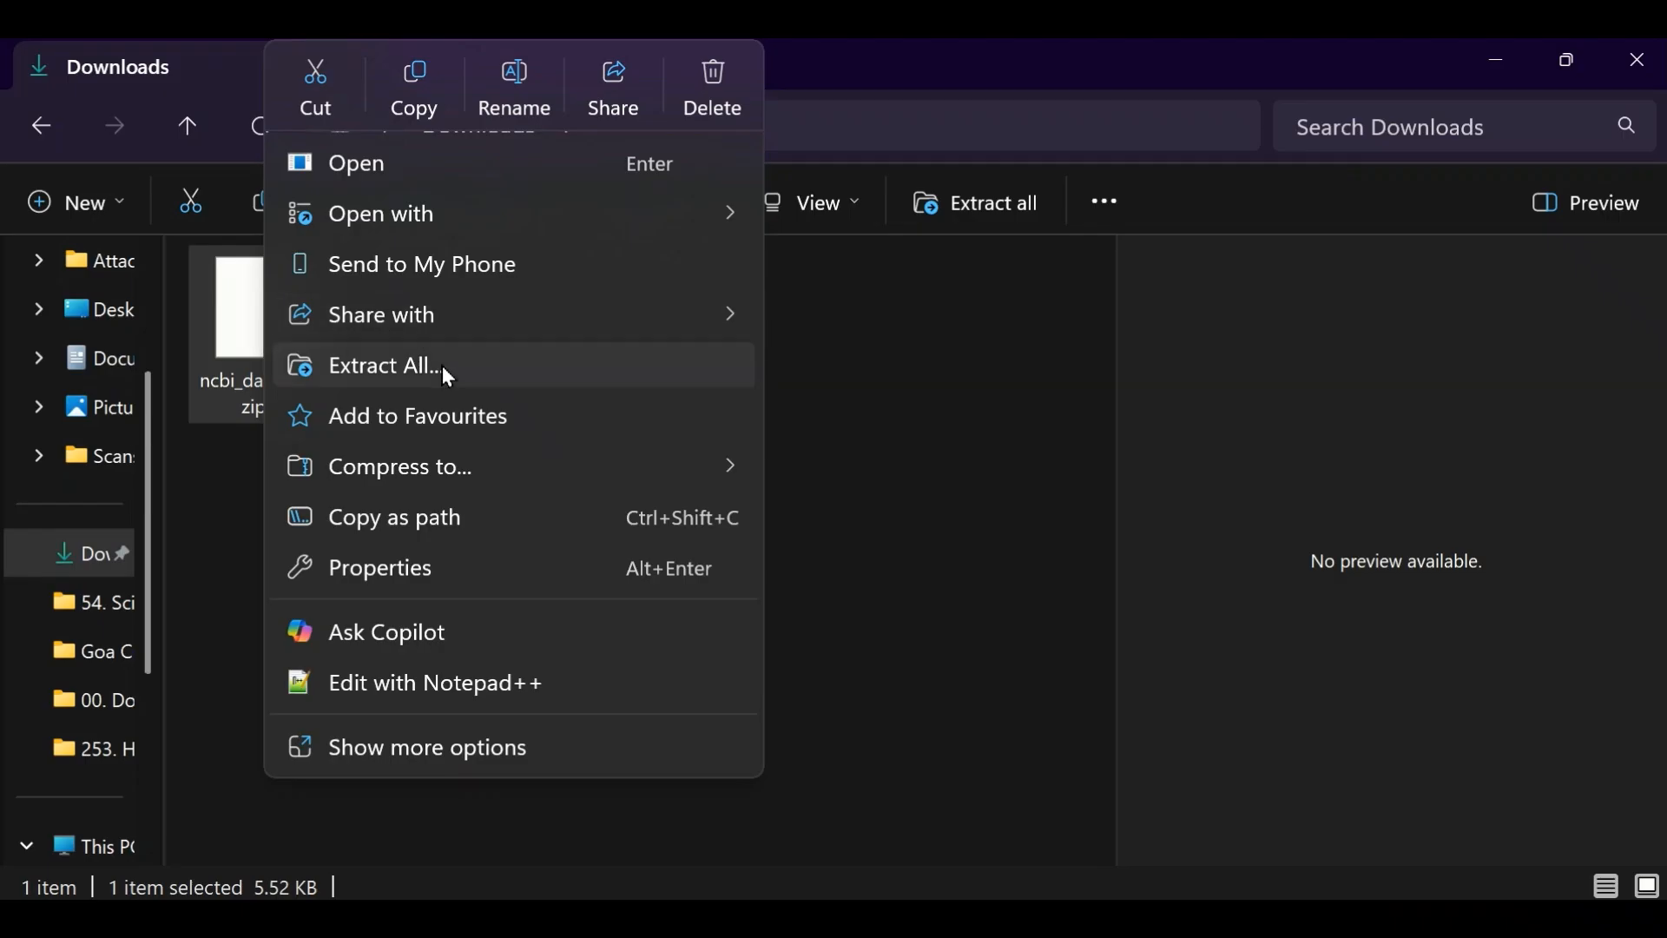
Step: Extract ncbi_dataset.zip from Downloads and open the data folder inside the extracted ncbi_dataset folder
left_click(477, 369)
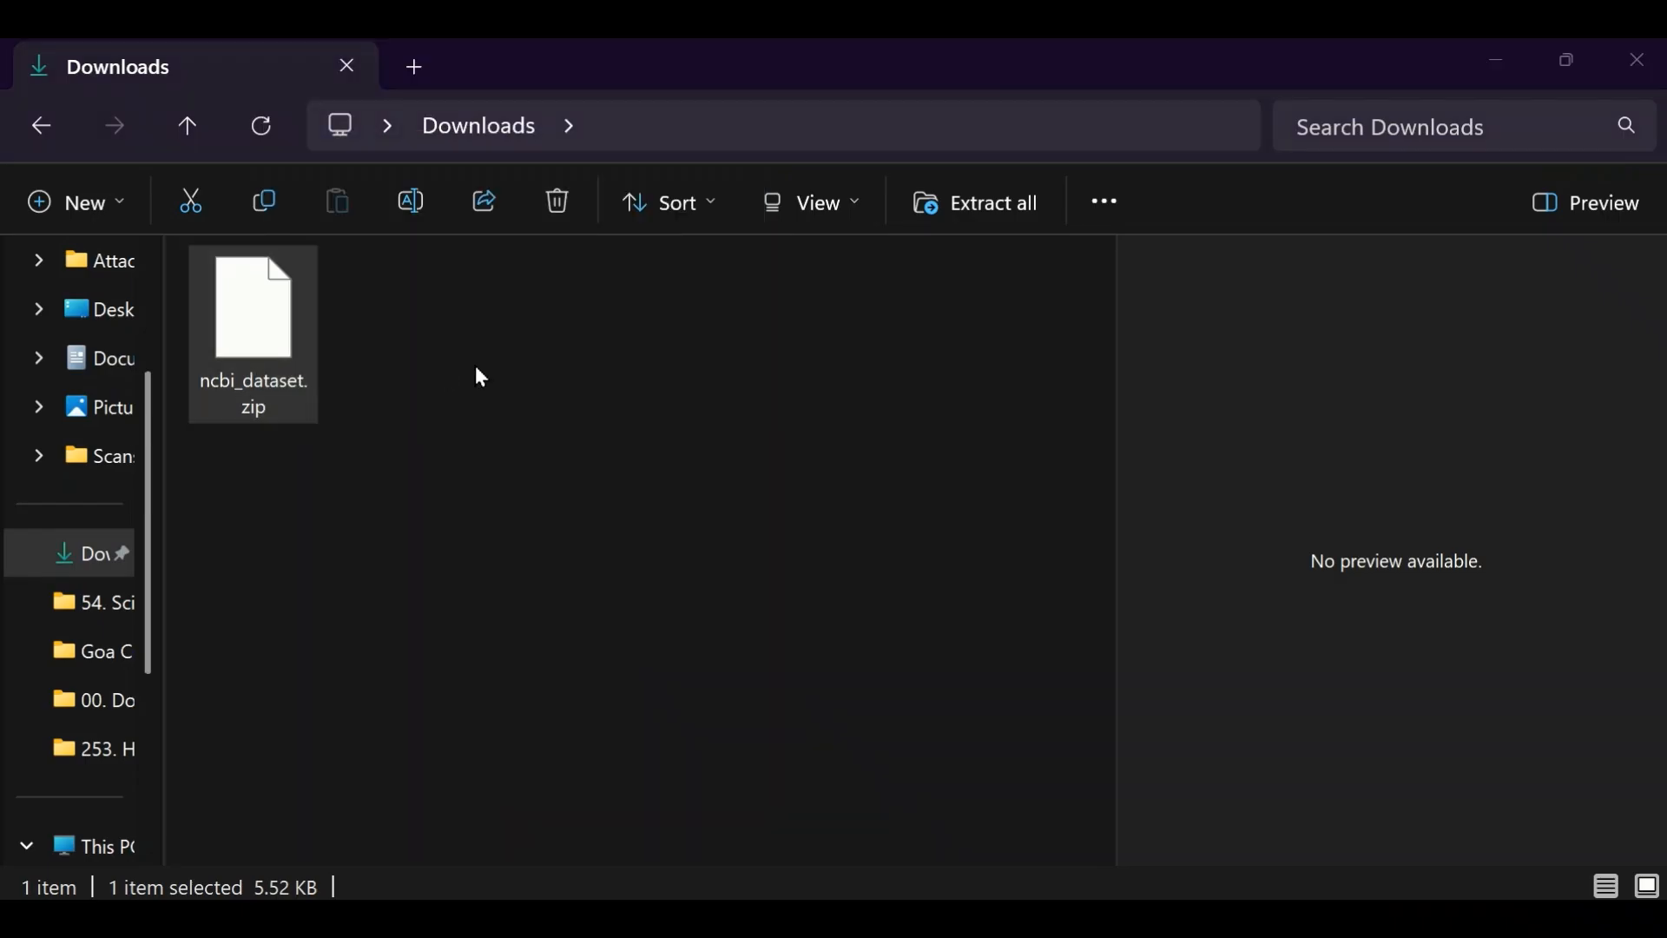
left_click(1108, 820)
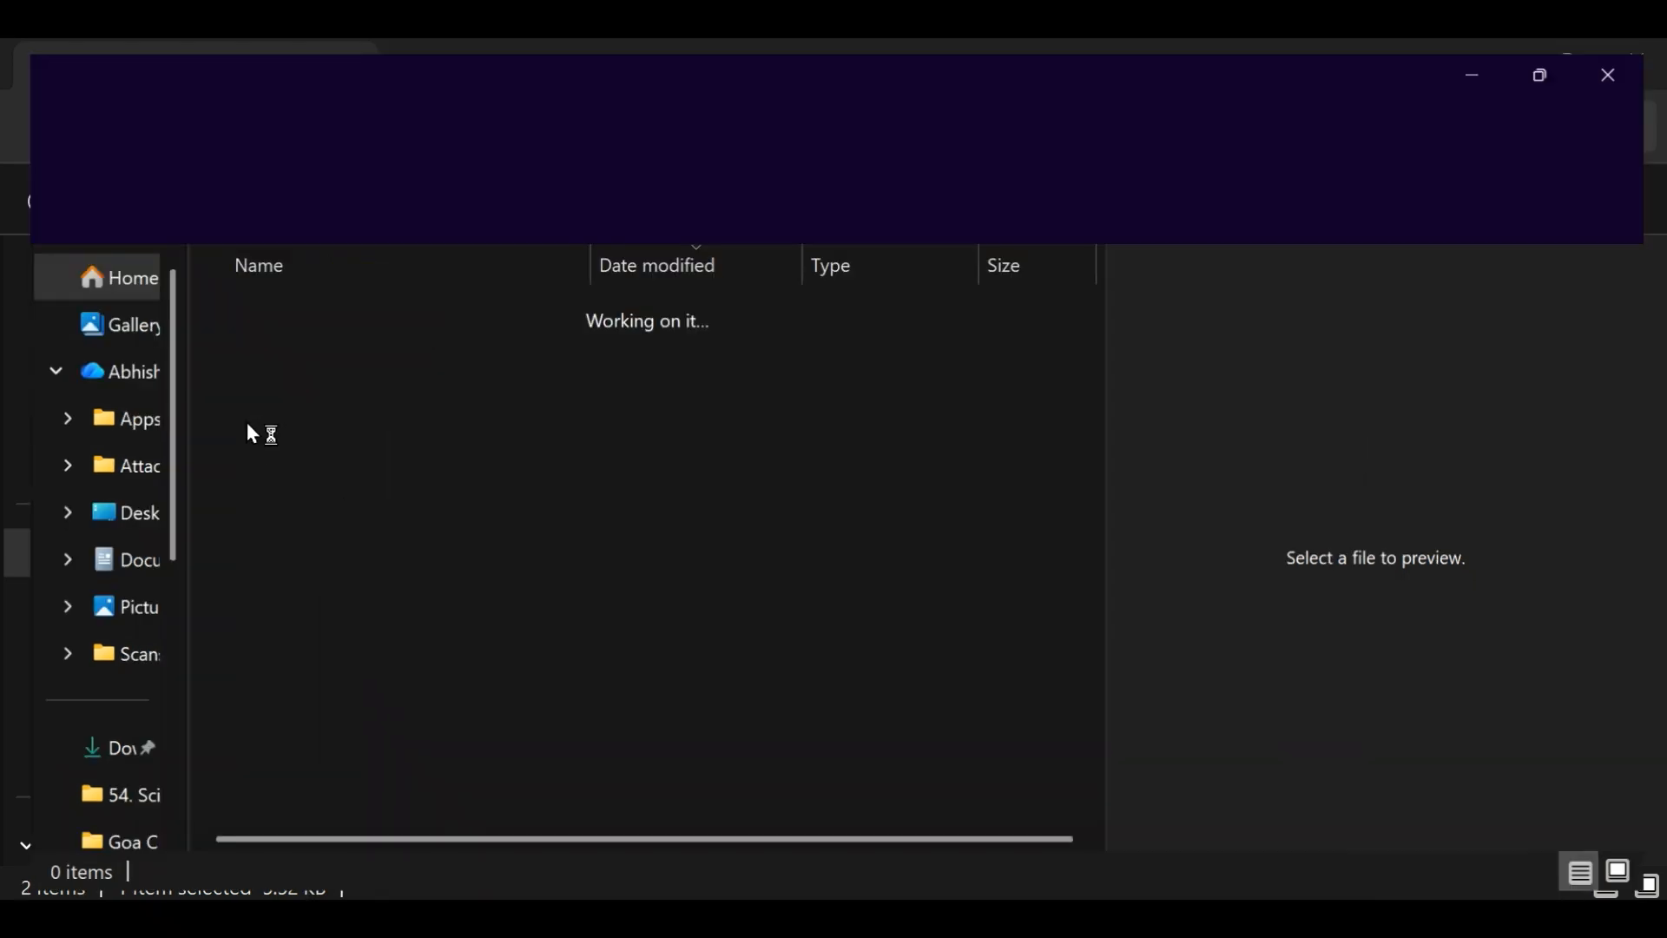
double_click(304, 434)
double_click(275, 346)
Step: Open both gene.fna and rna.fna from the data folder in Notepad++
right_click(314, 481)
left_click(430, 684)
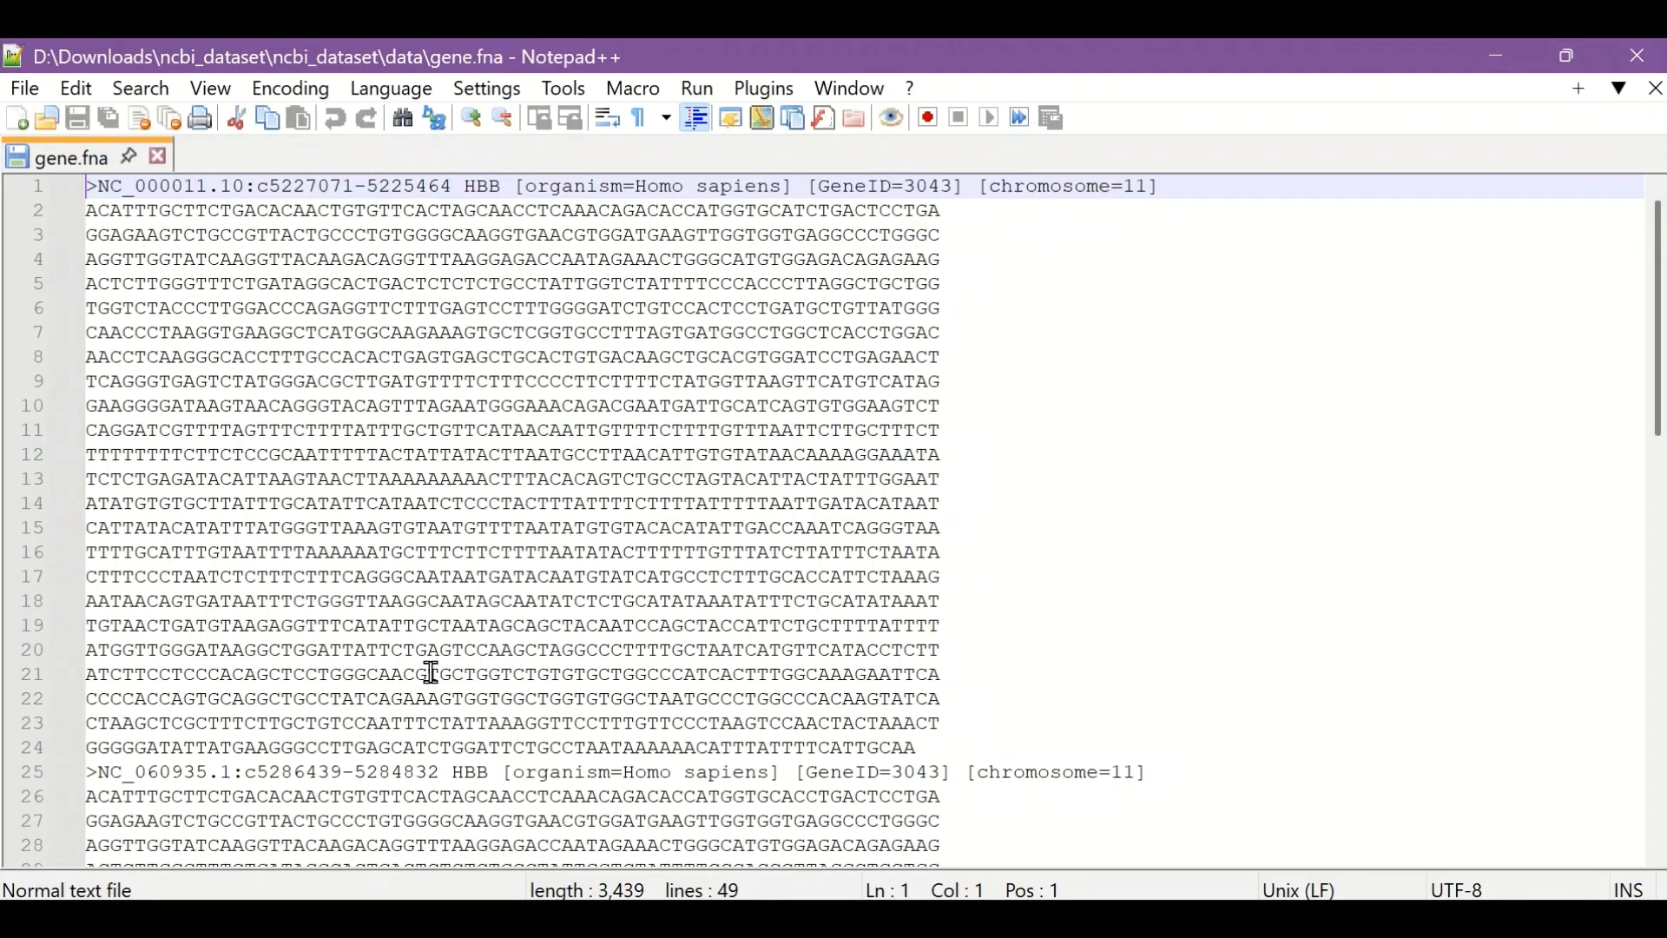
key("alt+Tab")
left_click(259, 435)
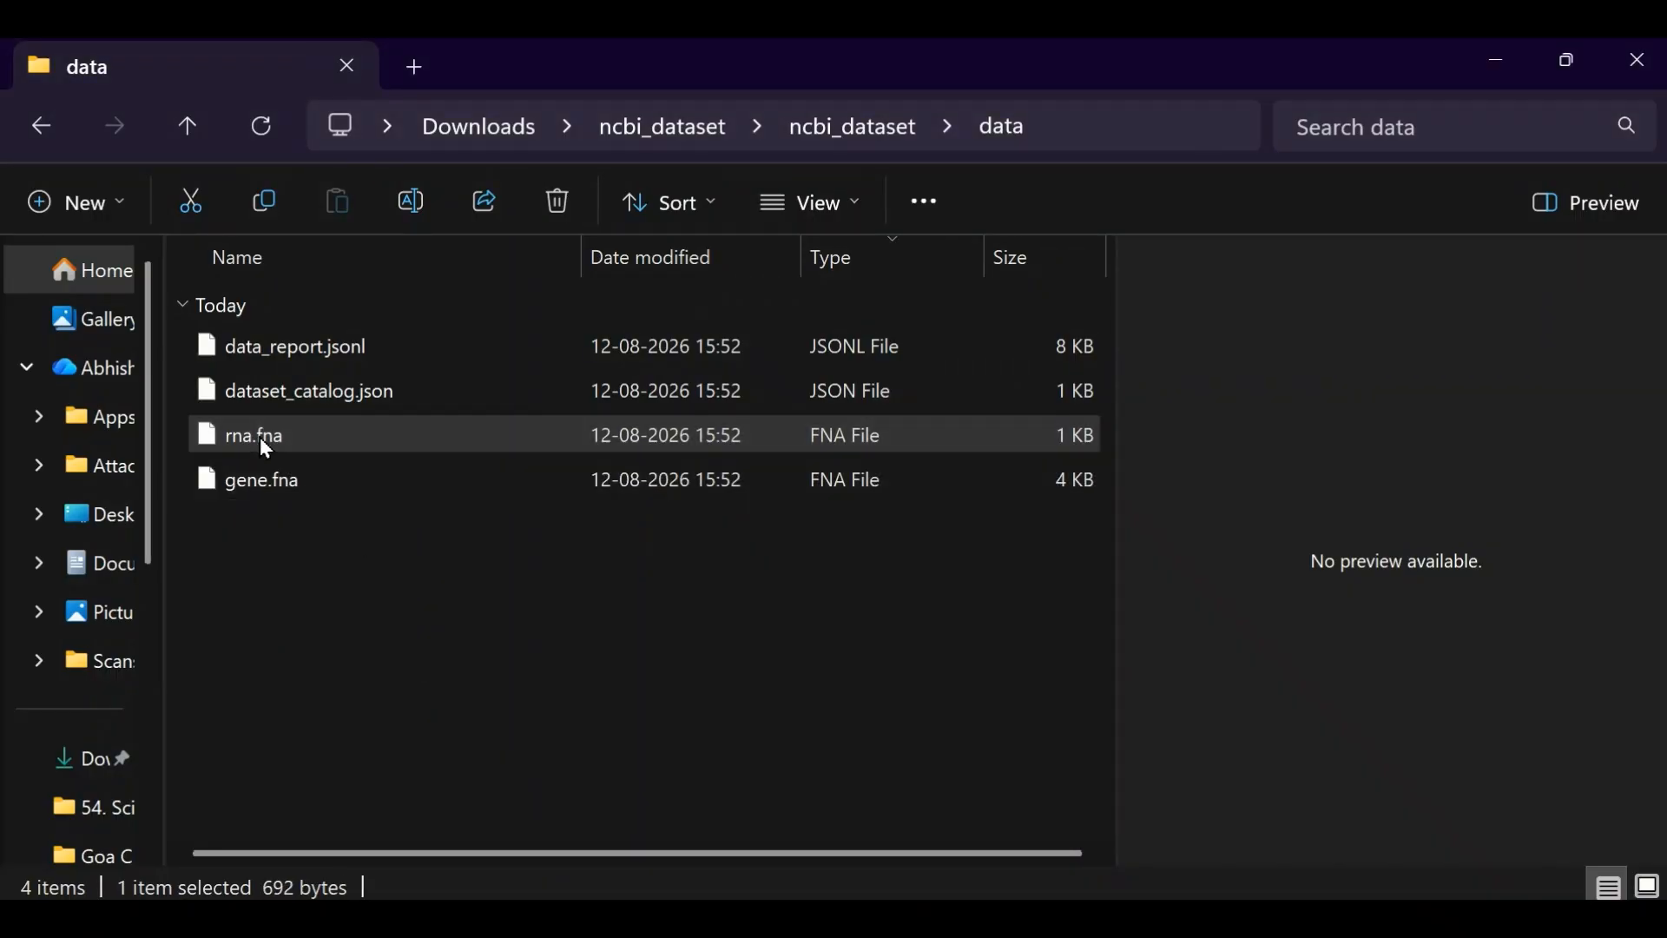
right_click(262, 439)
left_click(424, 683)
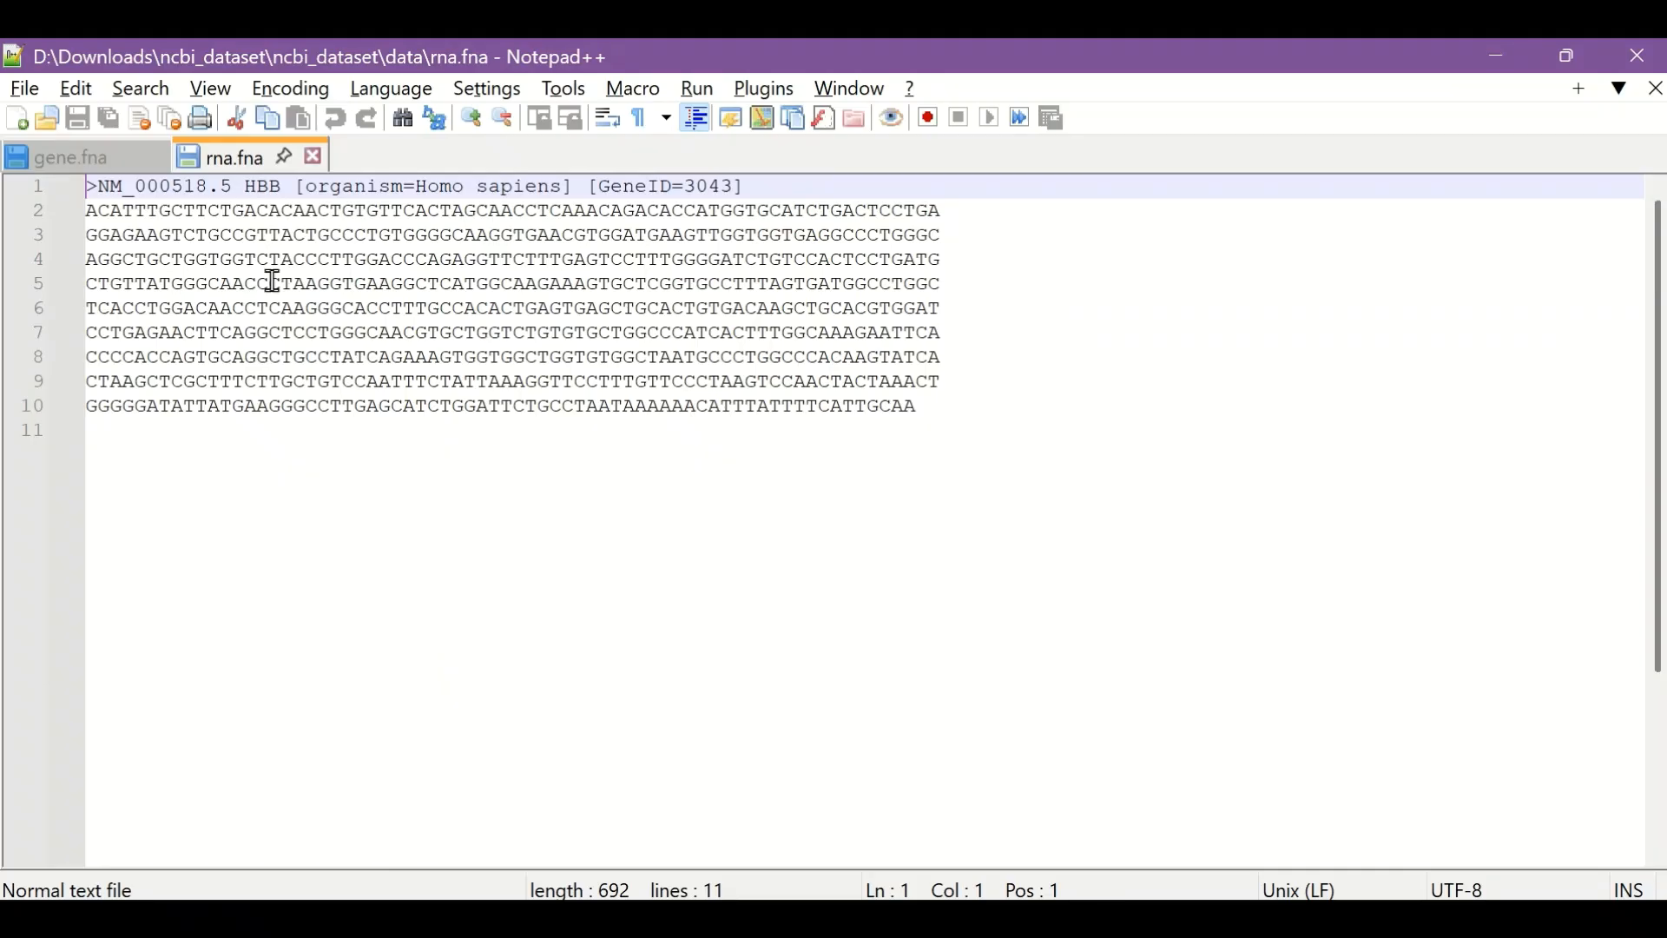
Step: Compare the first genomic record in gene.fna with the transcript sequence in rna.fna
left_click(87, 163)
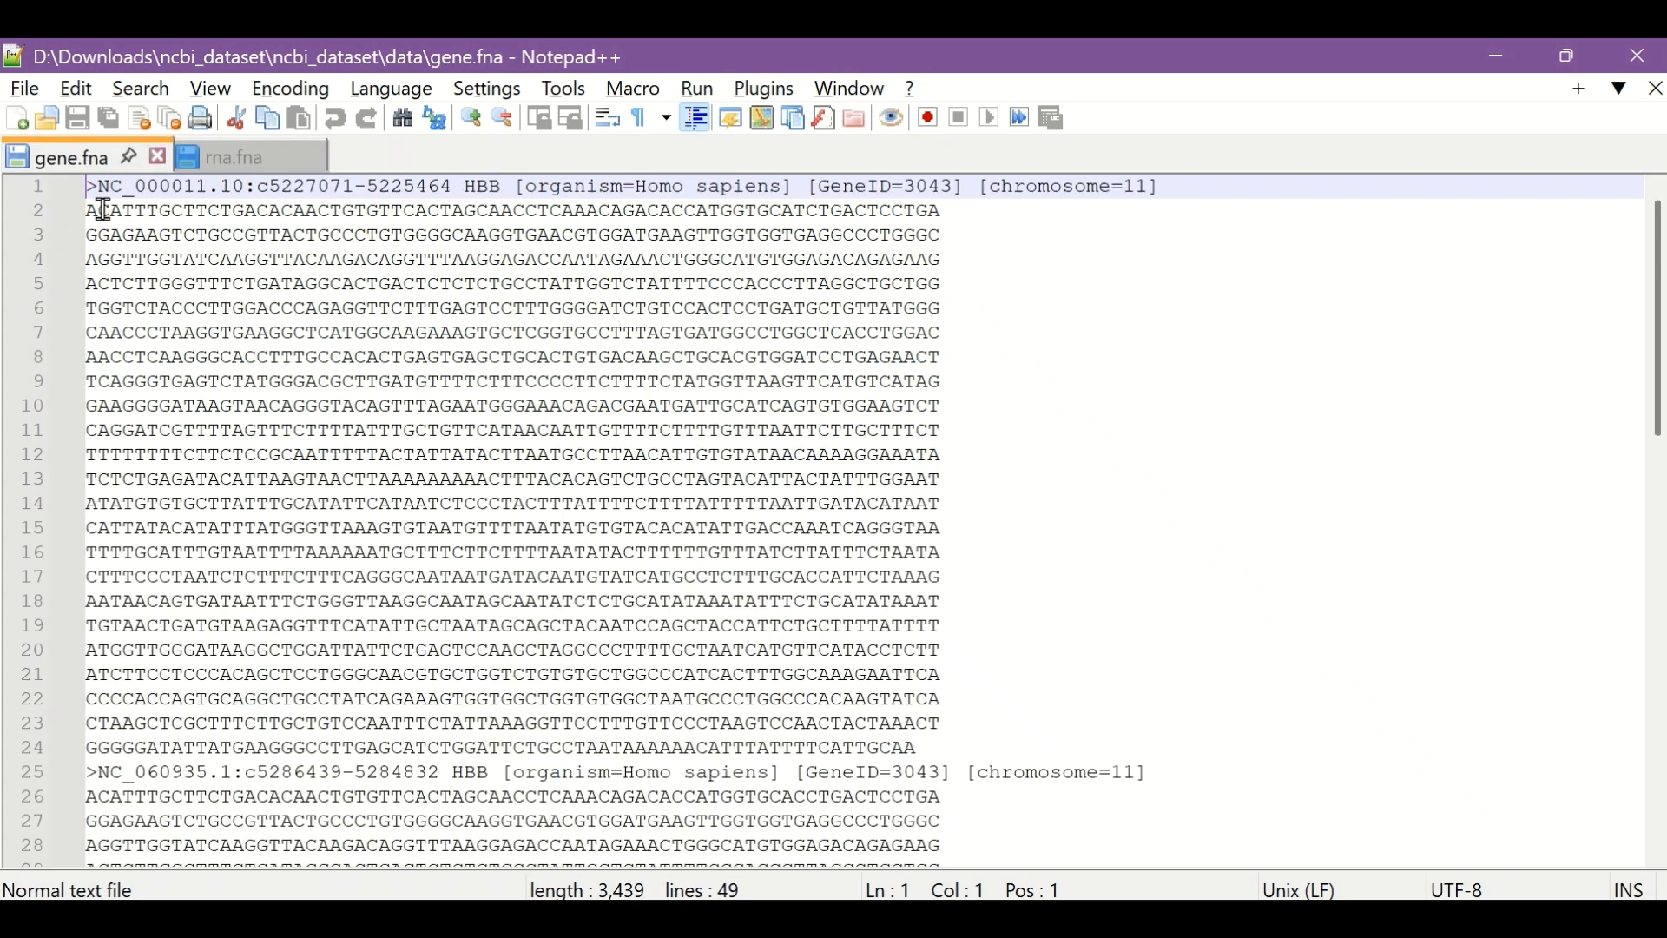
scroll(422, 229, "down", 3)
scroll(530, 360, "up", 3)
left_click_drag(922, 748, 76, 185)
left_click(236, 163)
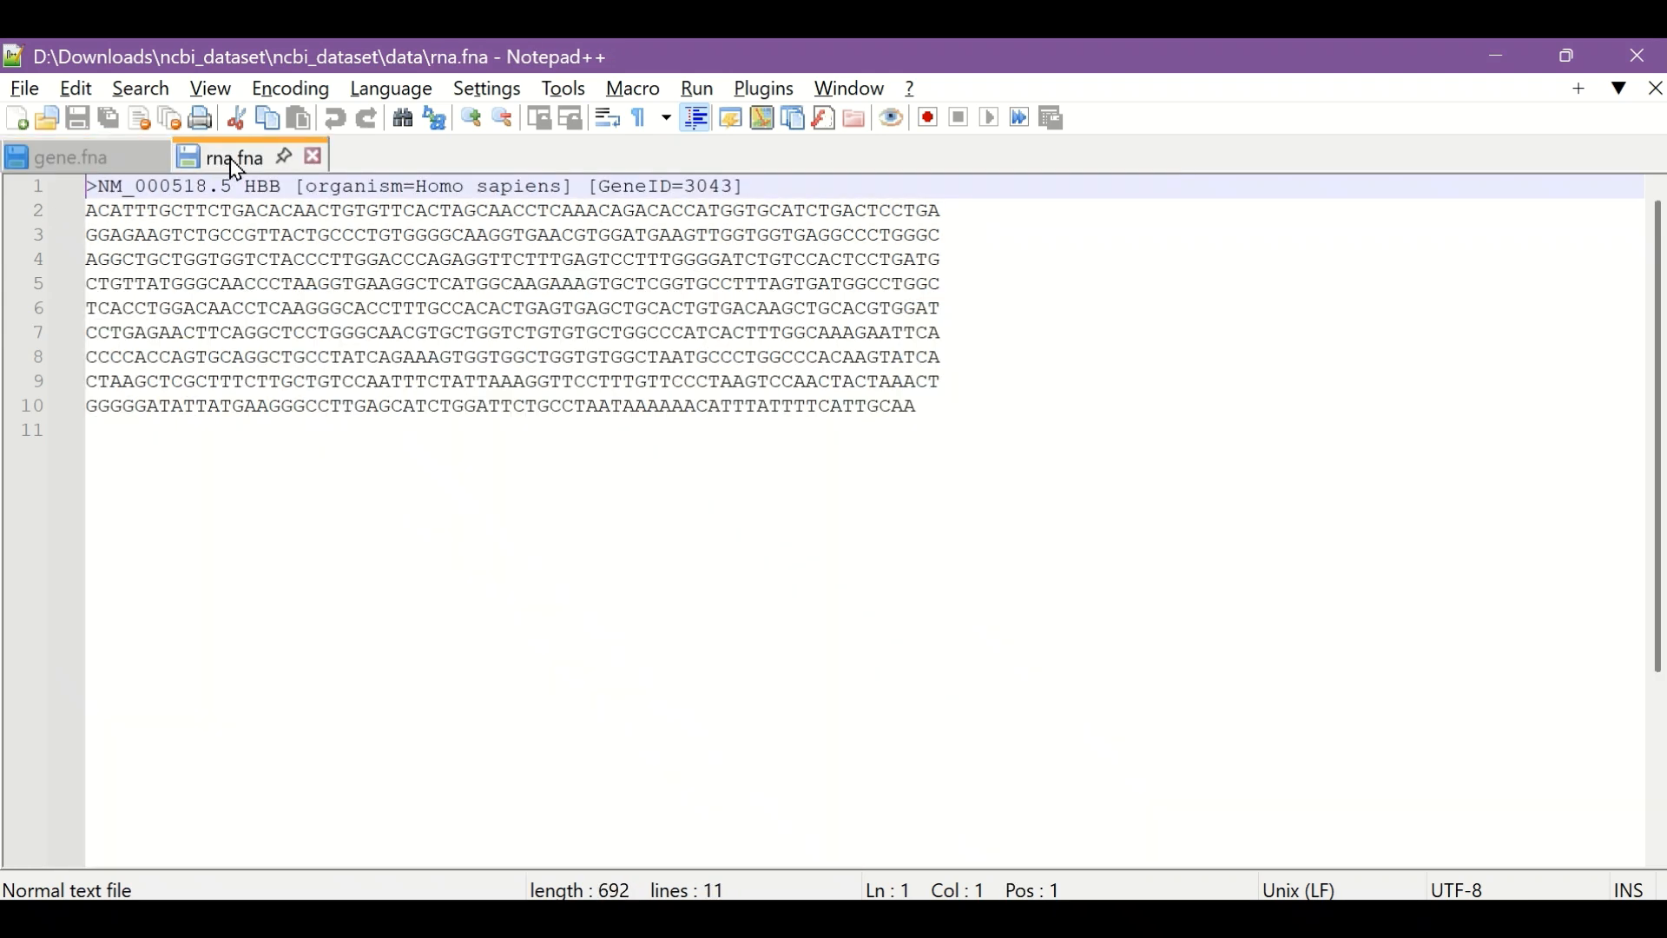
left_click_drag(922, 408, 4, 167)
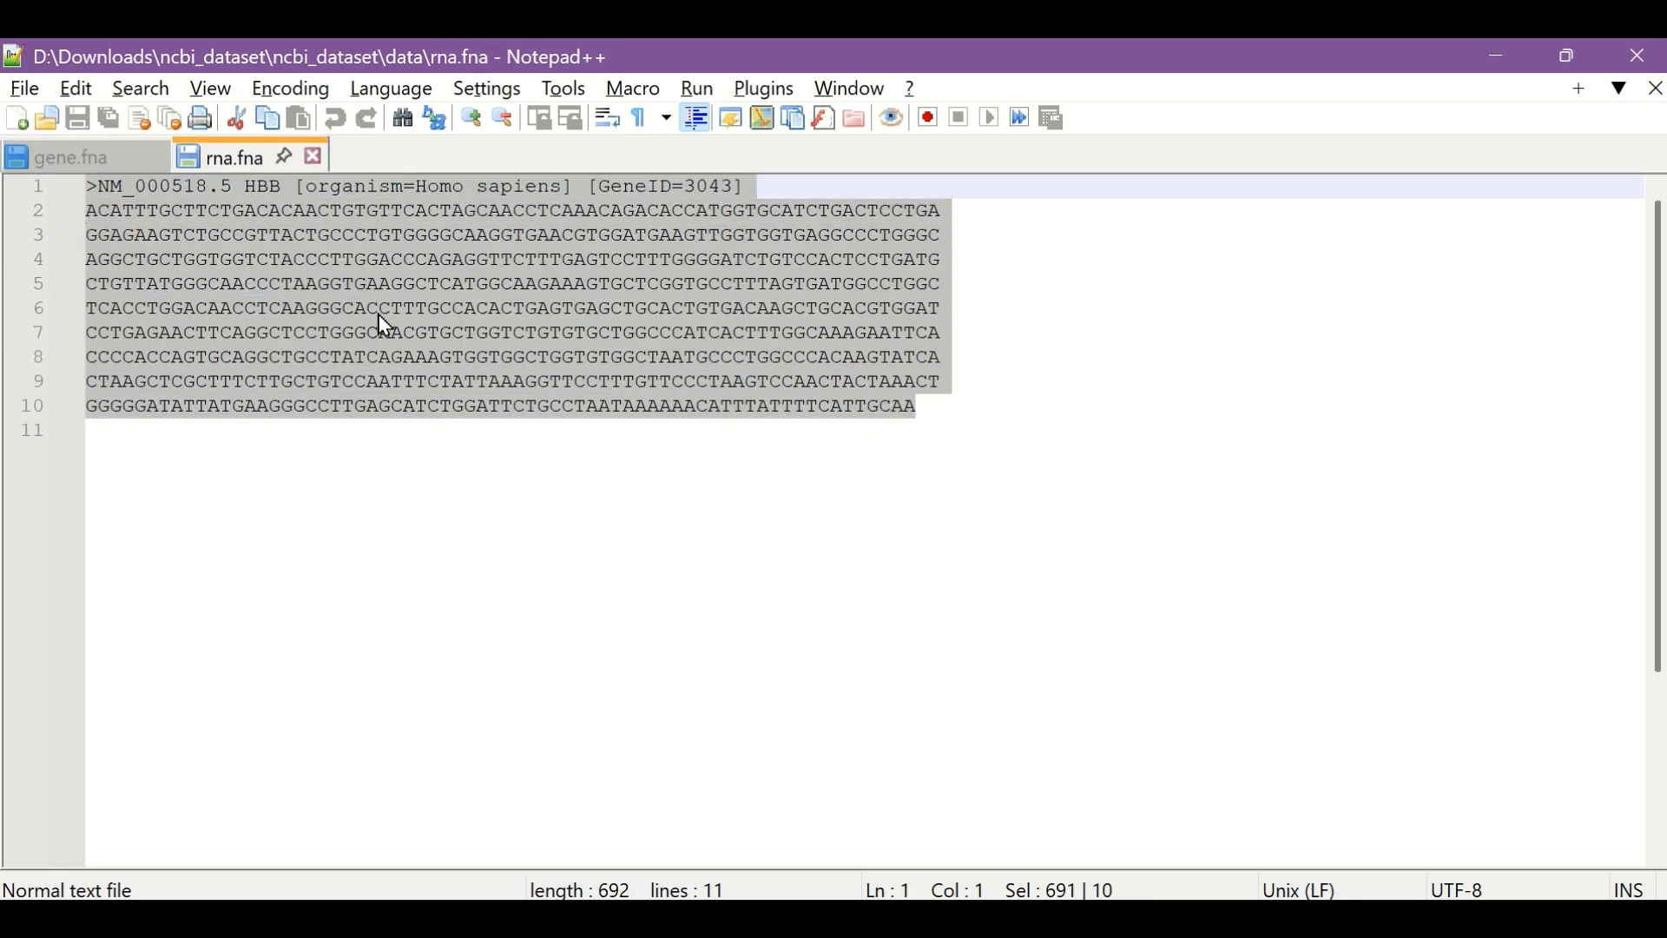
Step: Copy the complete NC_000011.10 HBB record, header included, from gene.fna
left_click(96, 165)
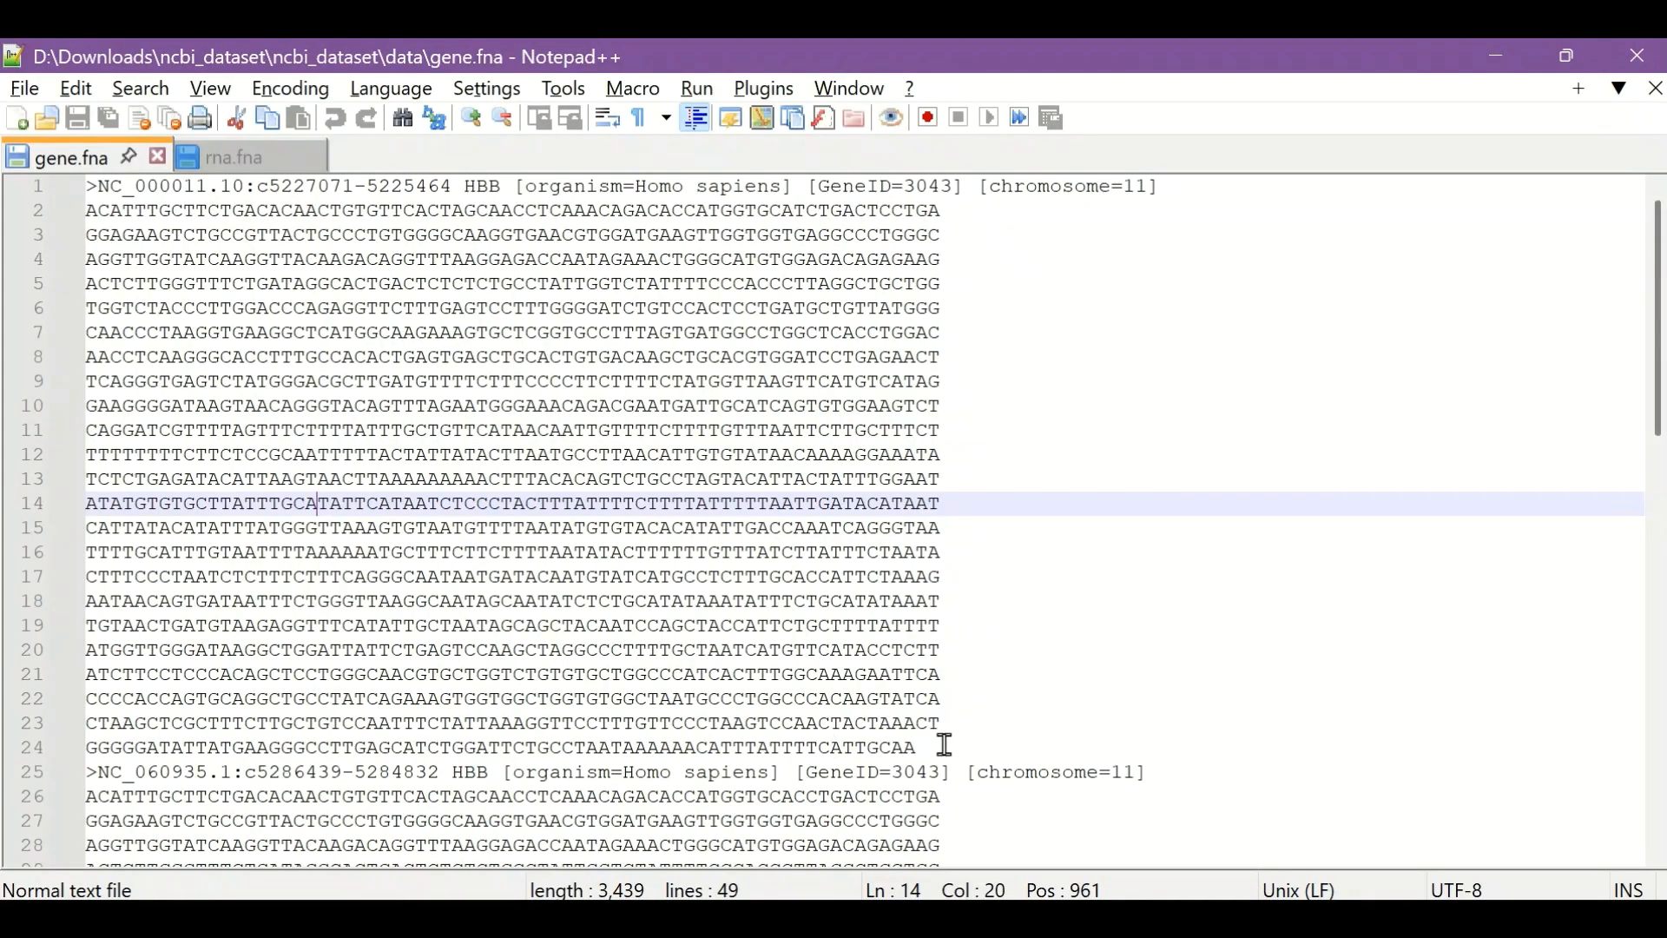
left_click_drag(920, 749, 29, 186)
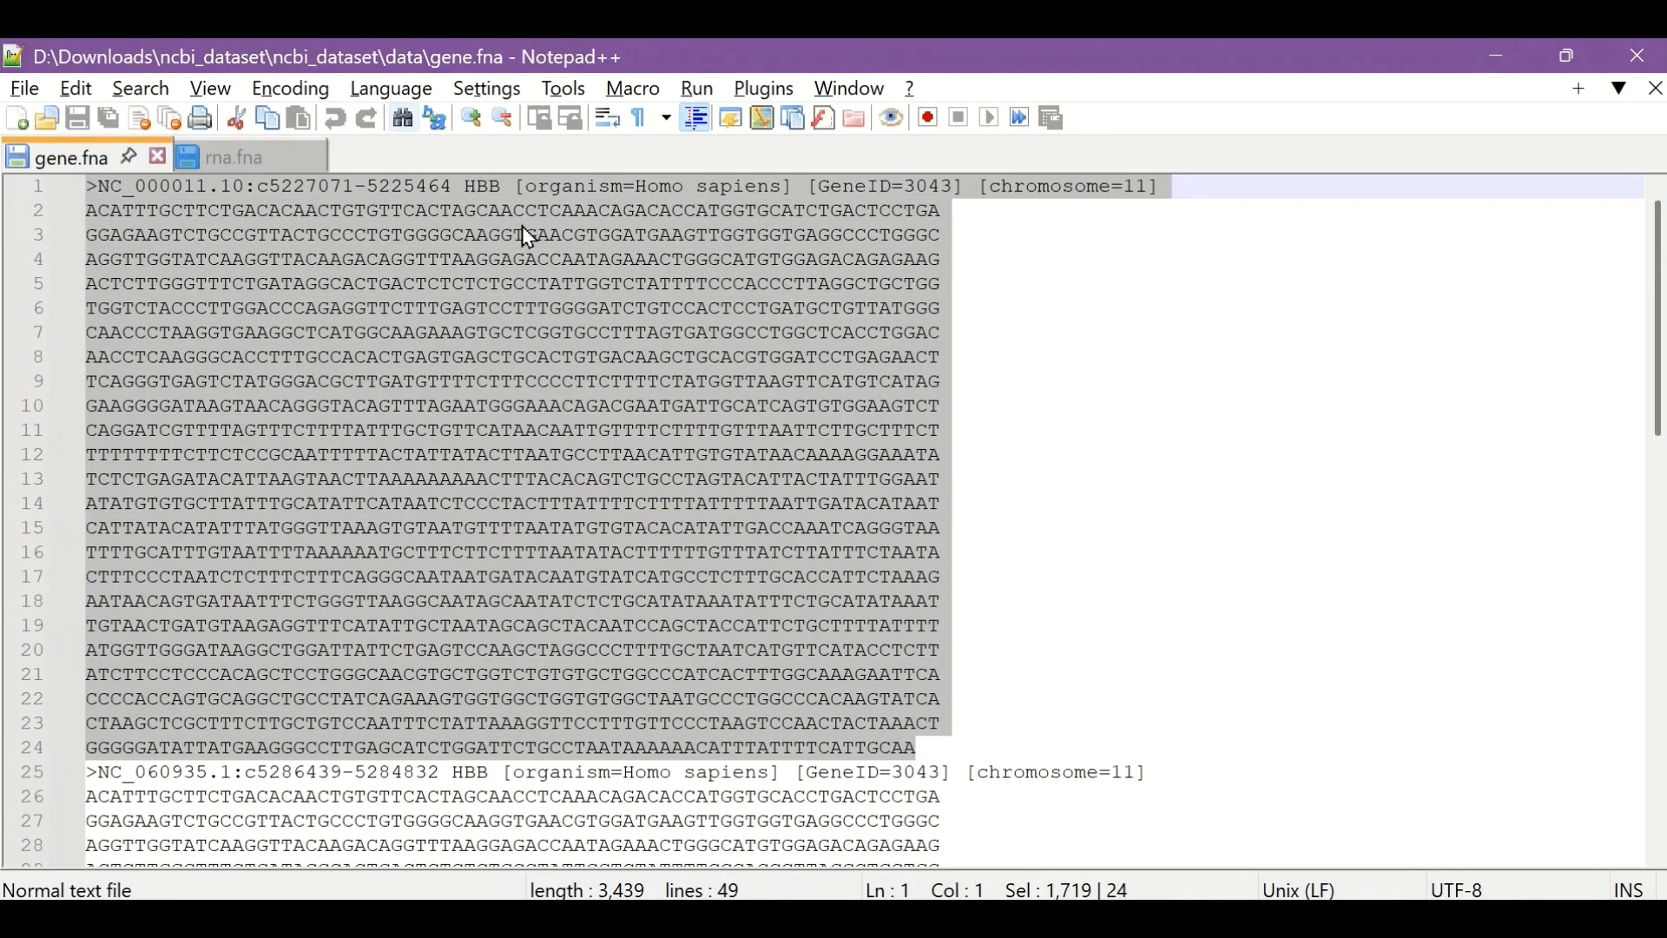
Step: Switch to the Edge browser, search Google for "ncbi primer blast" and open NCBI's Primer designing tool
key("alt+Tab")
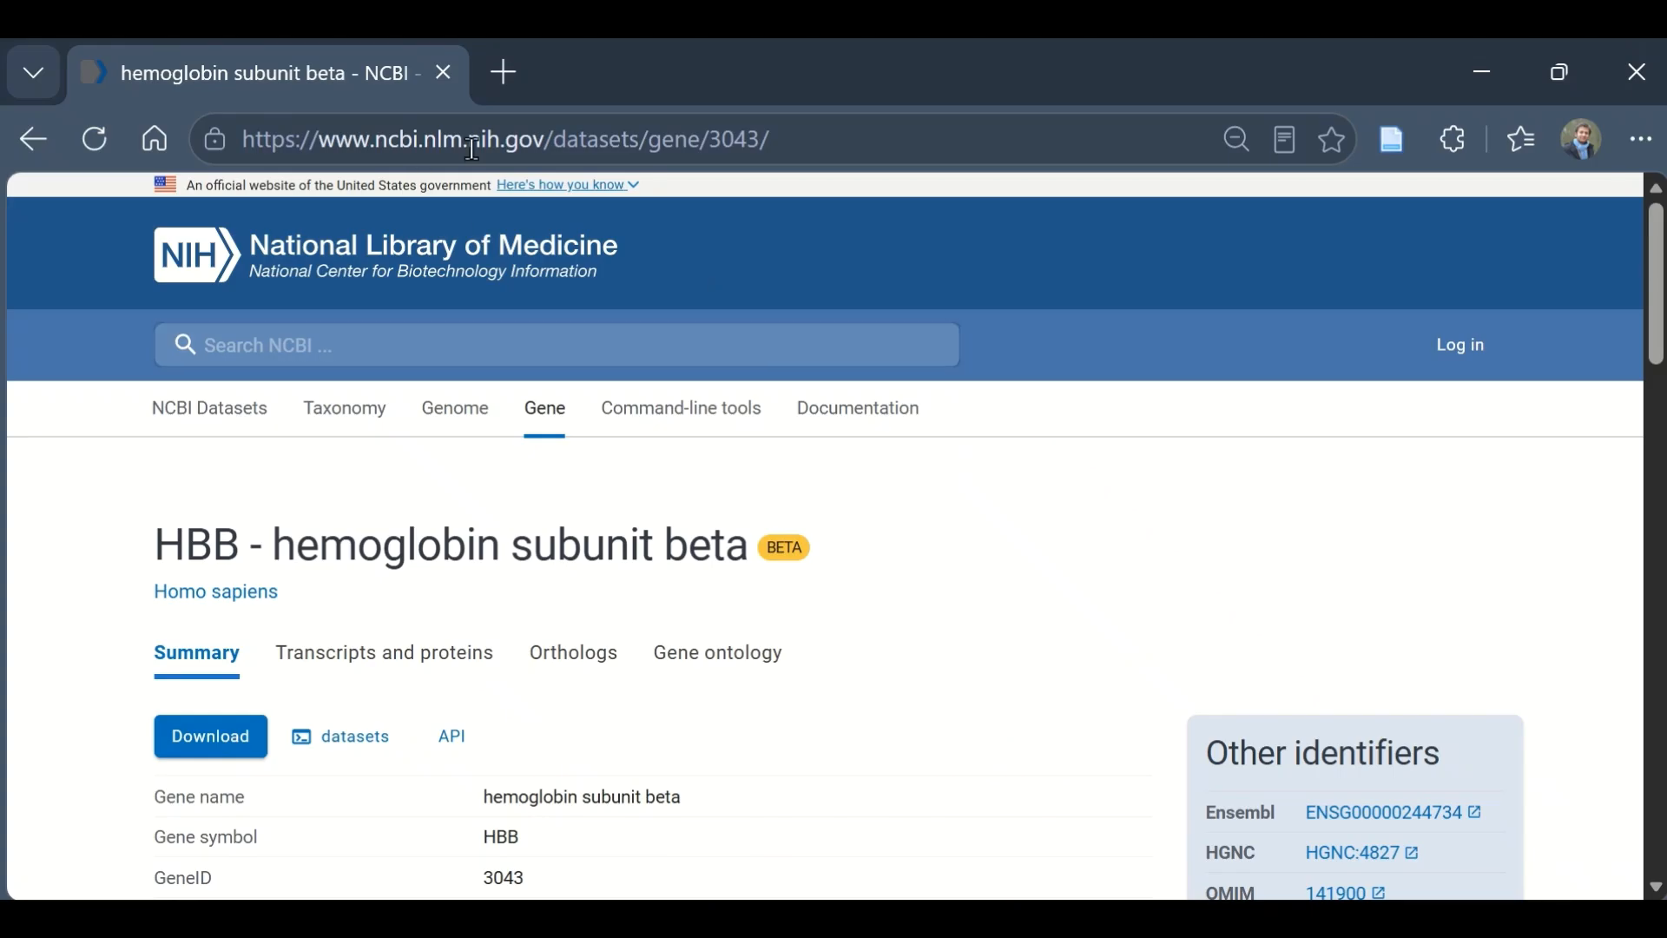
left_click(590, 144)
type("ncbi")
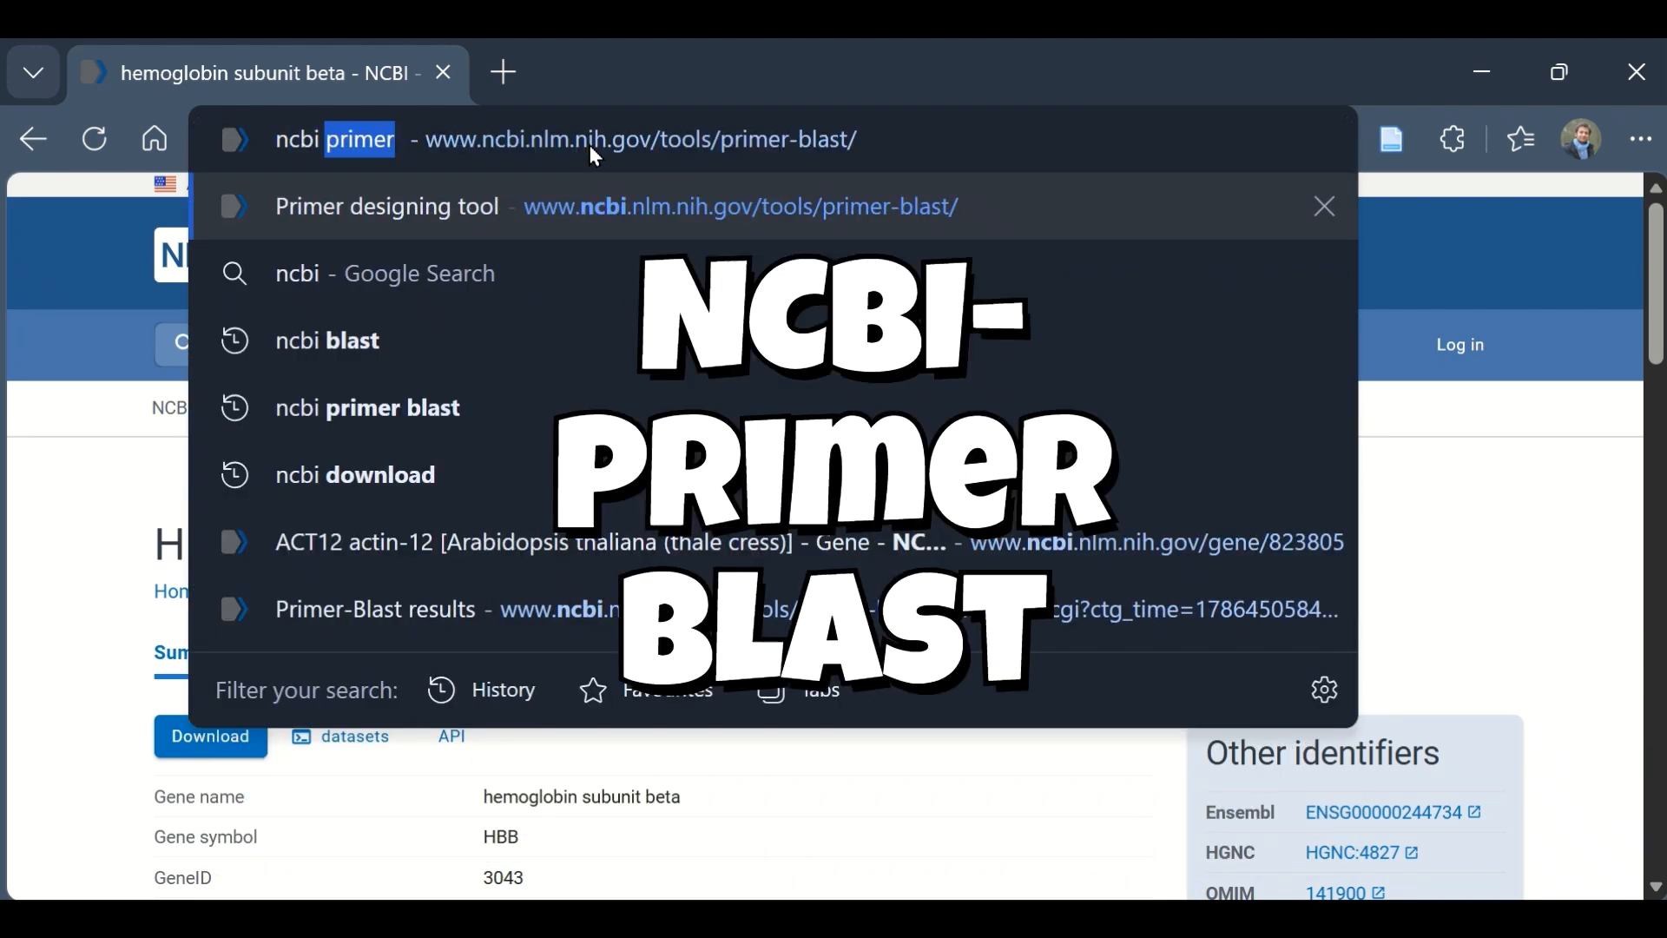
key("BackSpace")
key("Down")
key("Down")
key("Return")
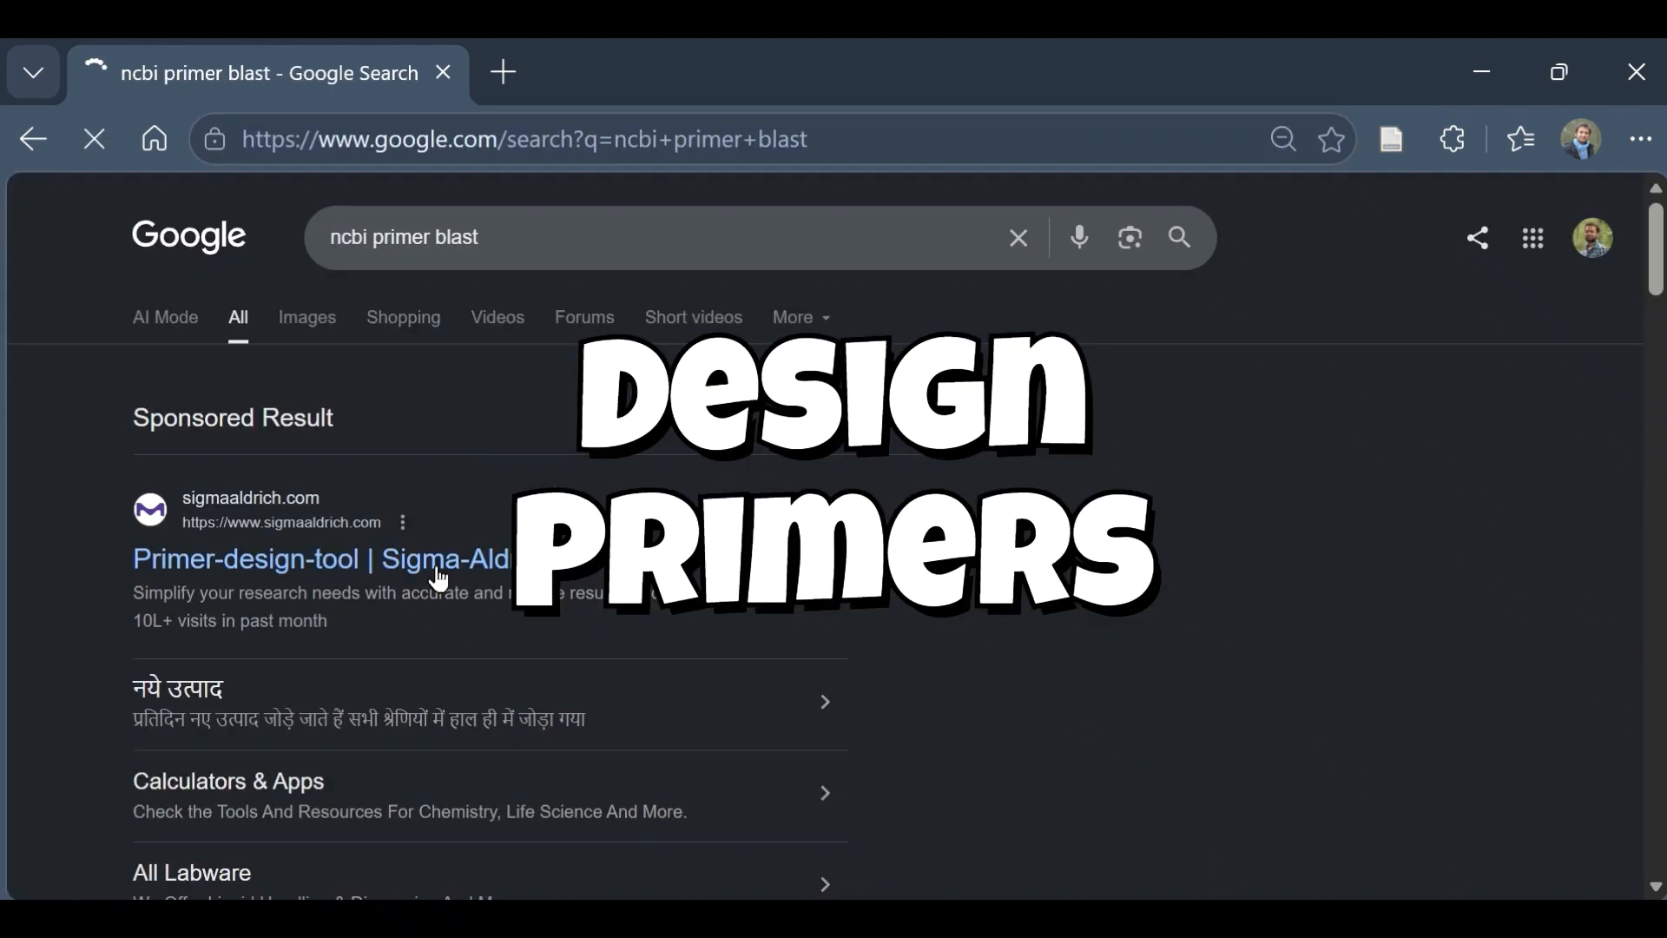
scroll(445, 571, "down", 6)
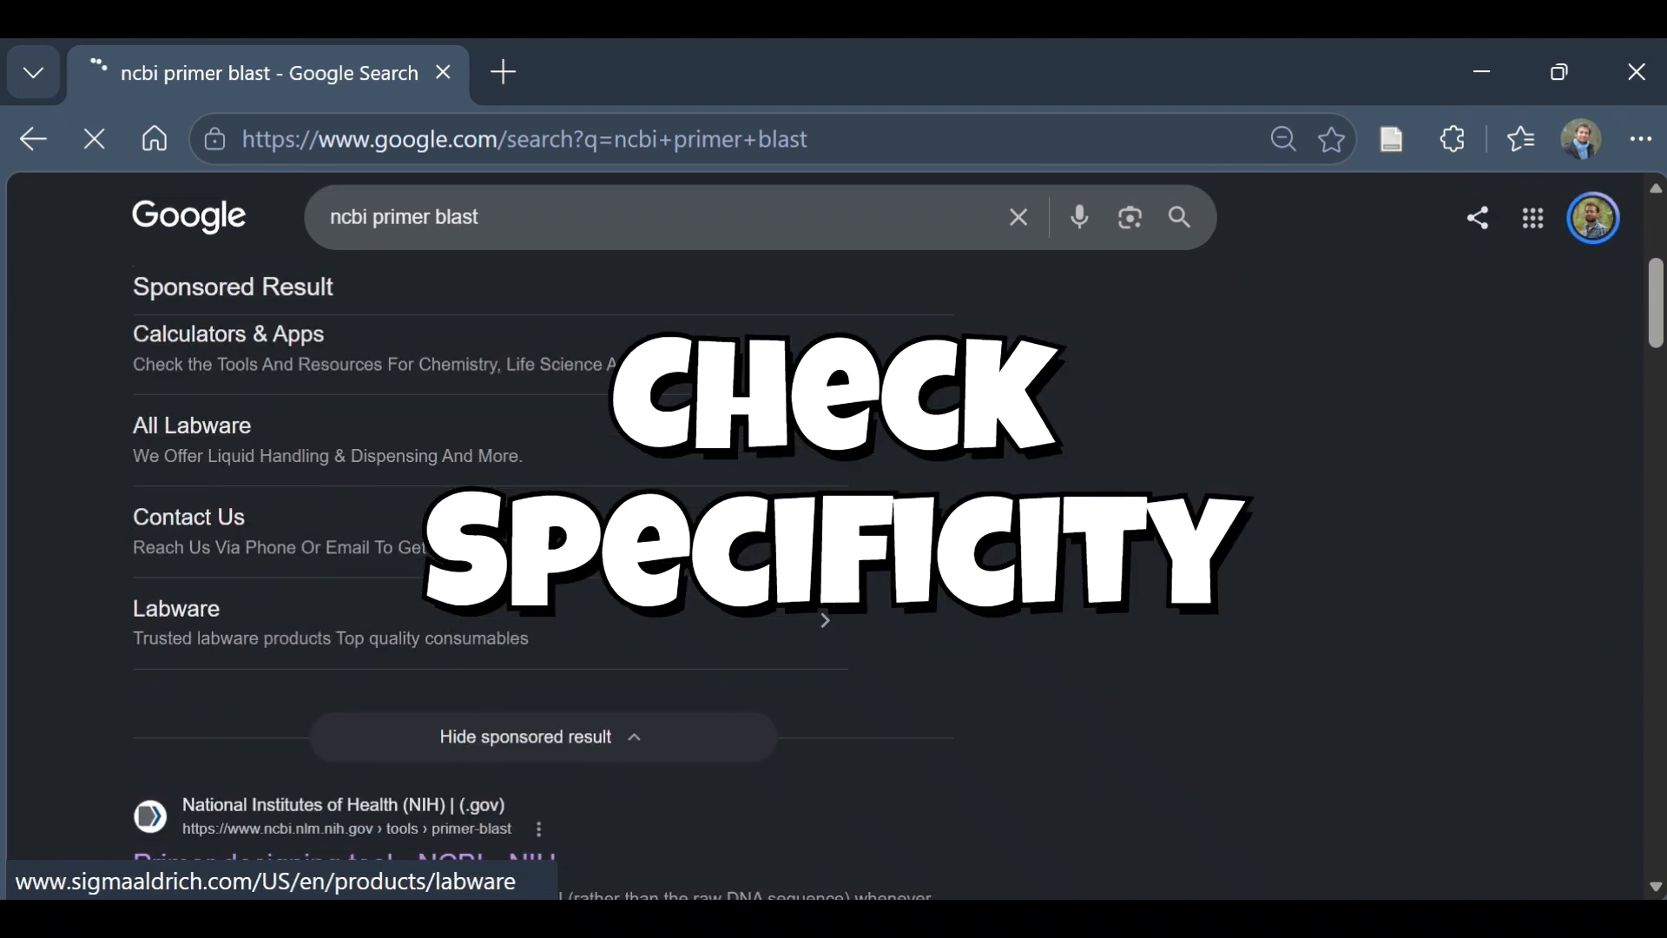
left_click(436, 664)
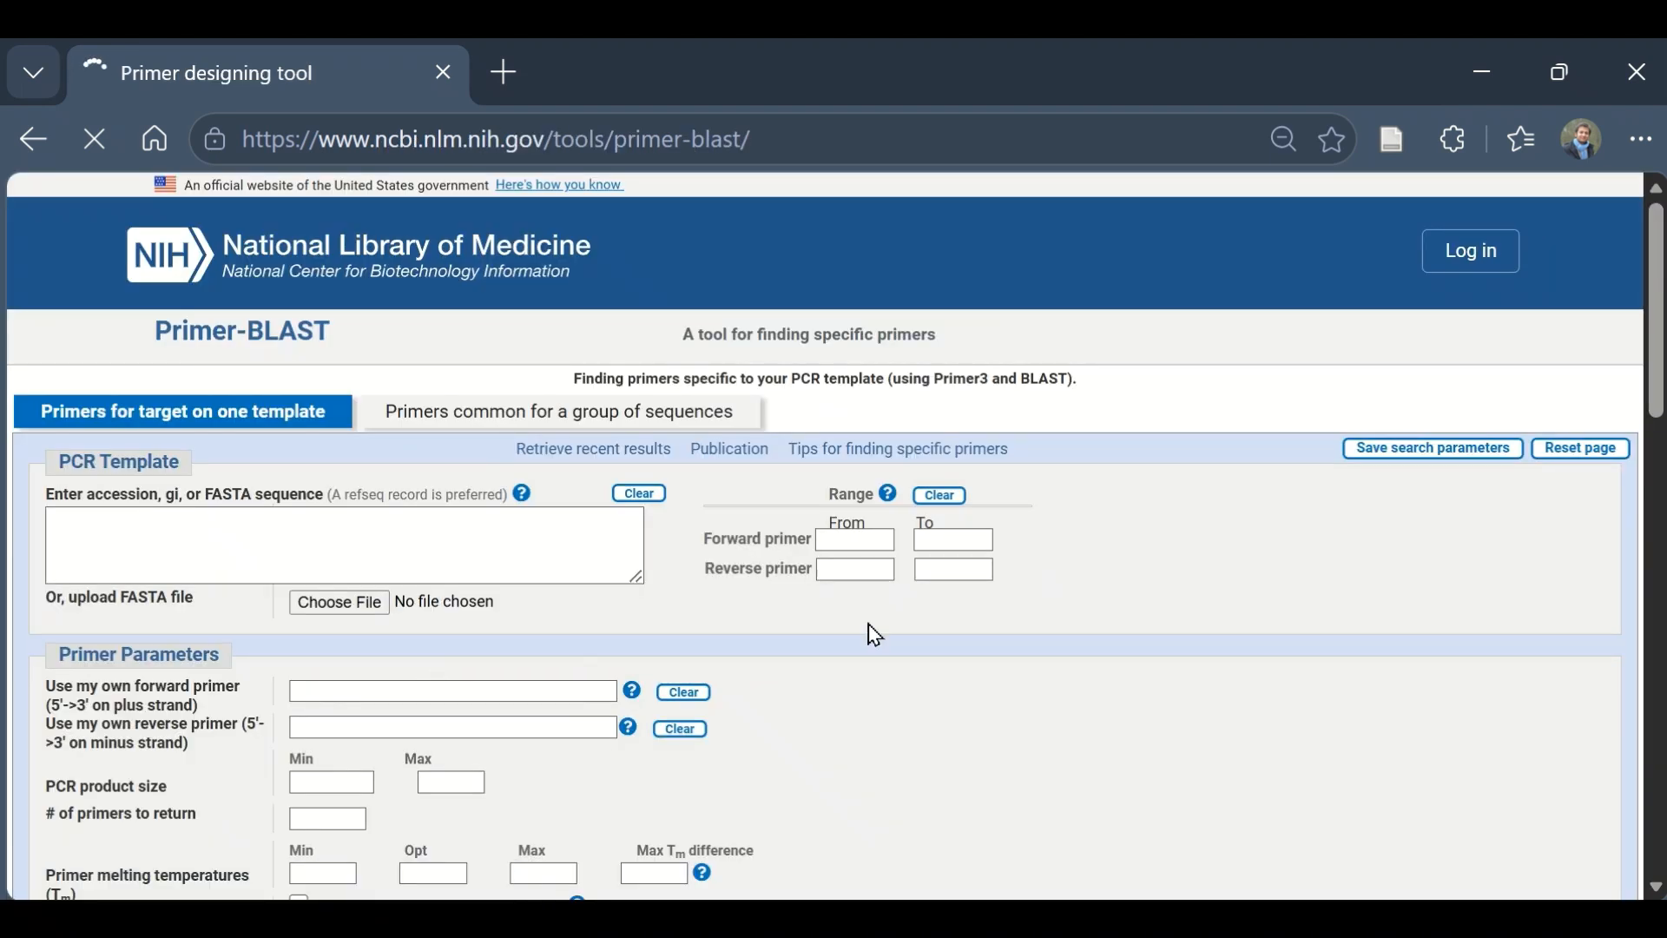
Step: Paste the copied HBB gene record as the PCR template's FASTA sequence and check its header
left_click(217, 539)
key("ctrl+v")
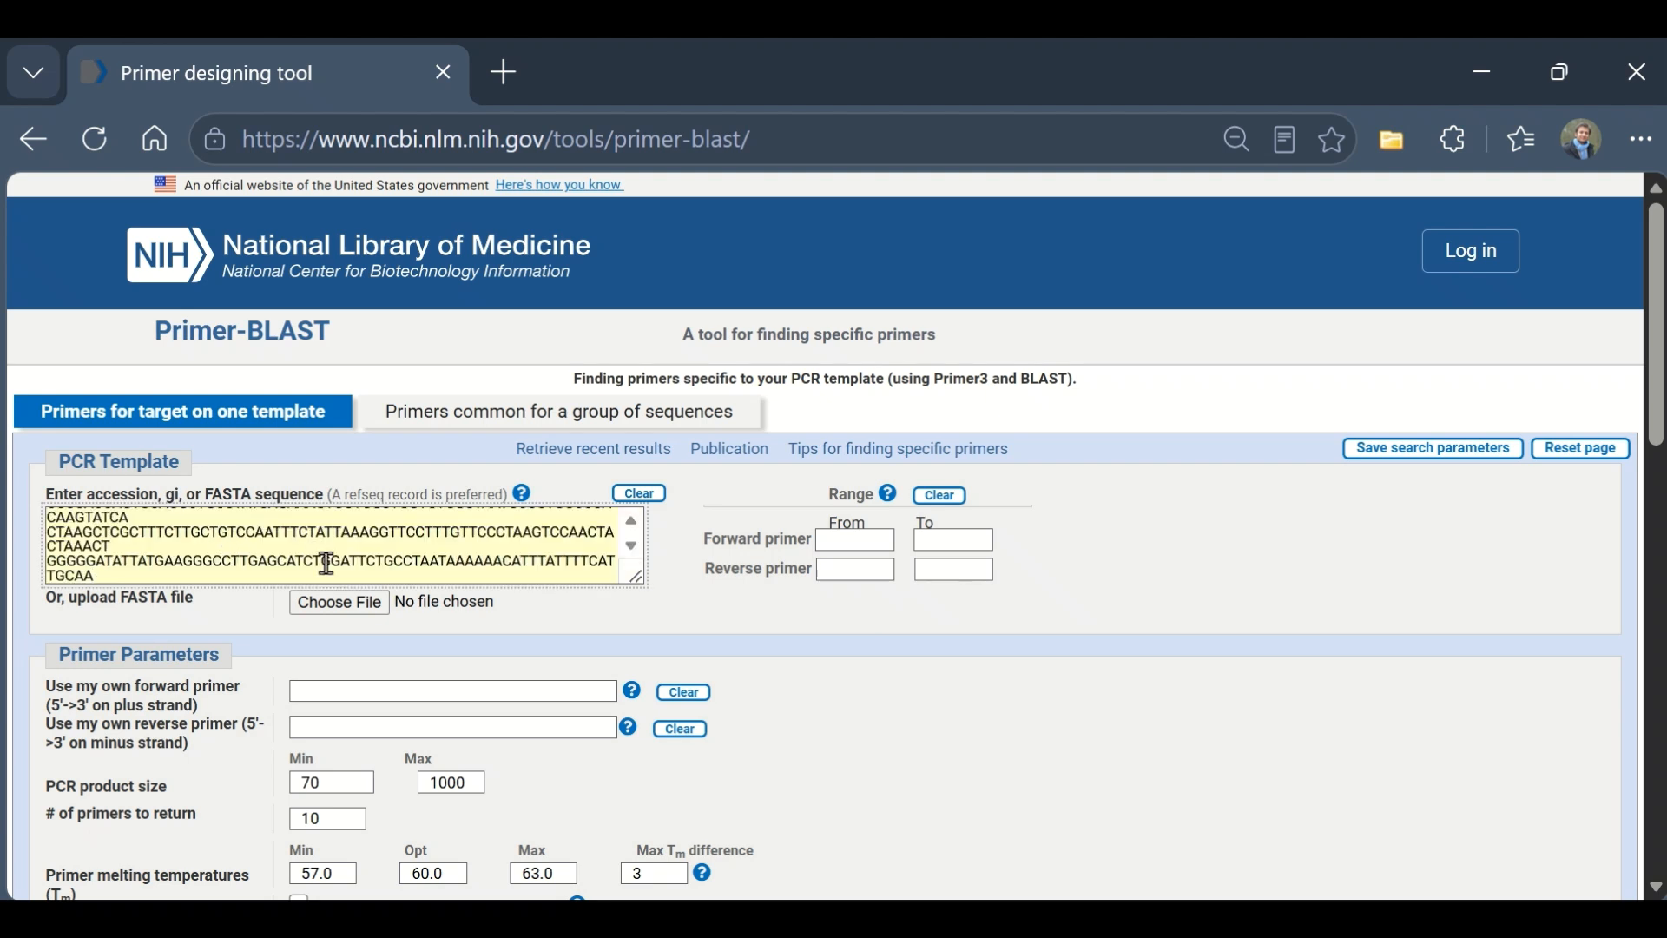
scroll(321, 556, "up", 10)
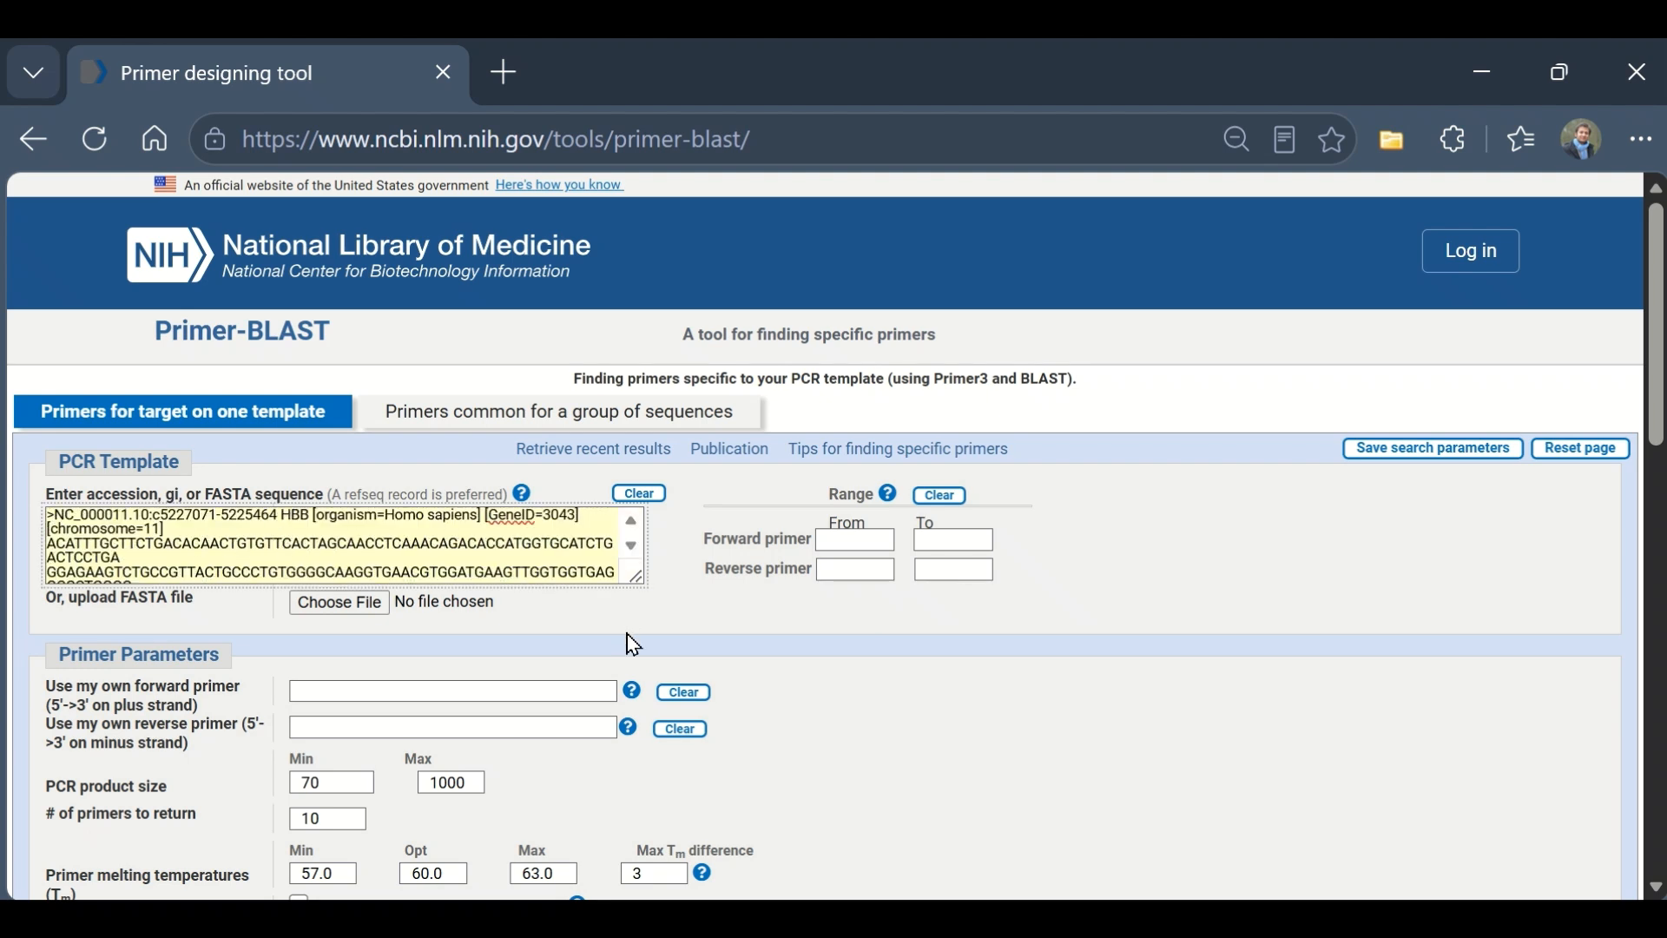
Step: Review the primer parameters and set the minimum PCR product size to 100
left_click_drag(61, 653, 217, 653)
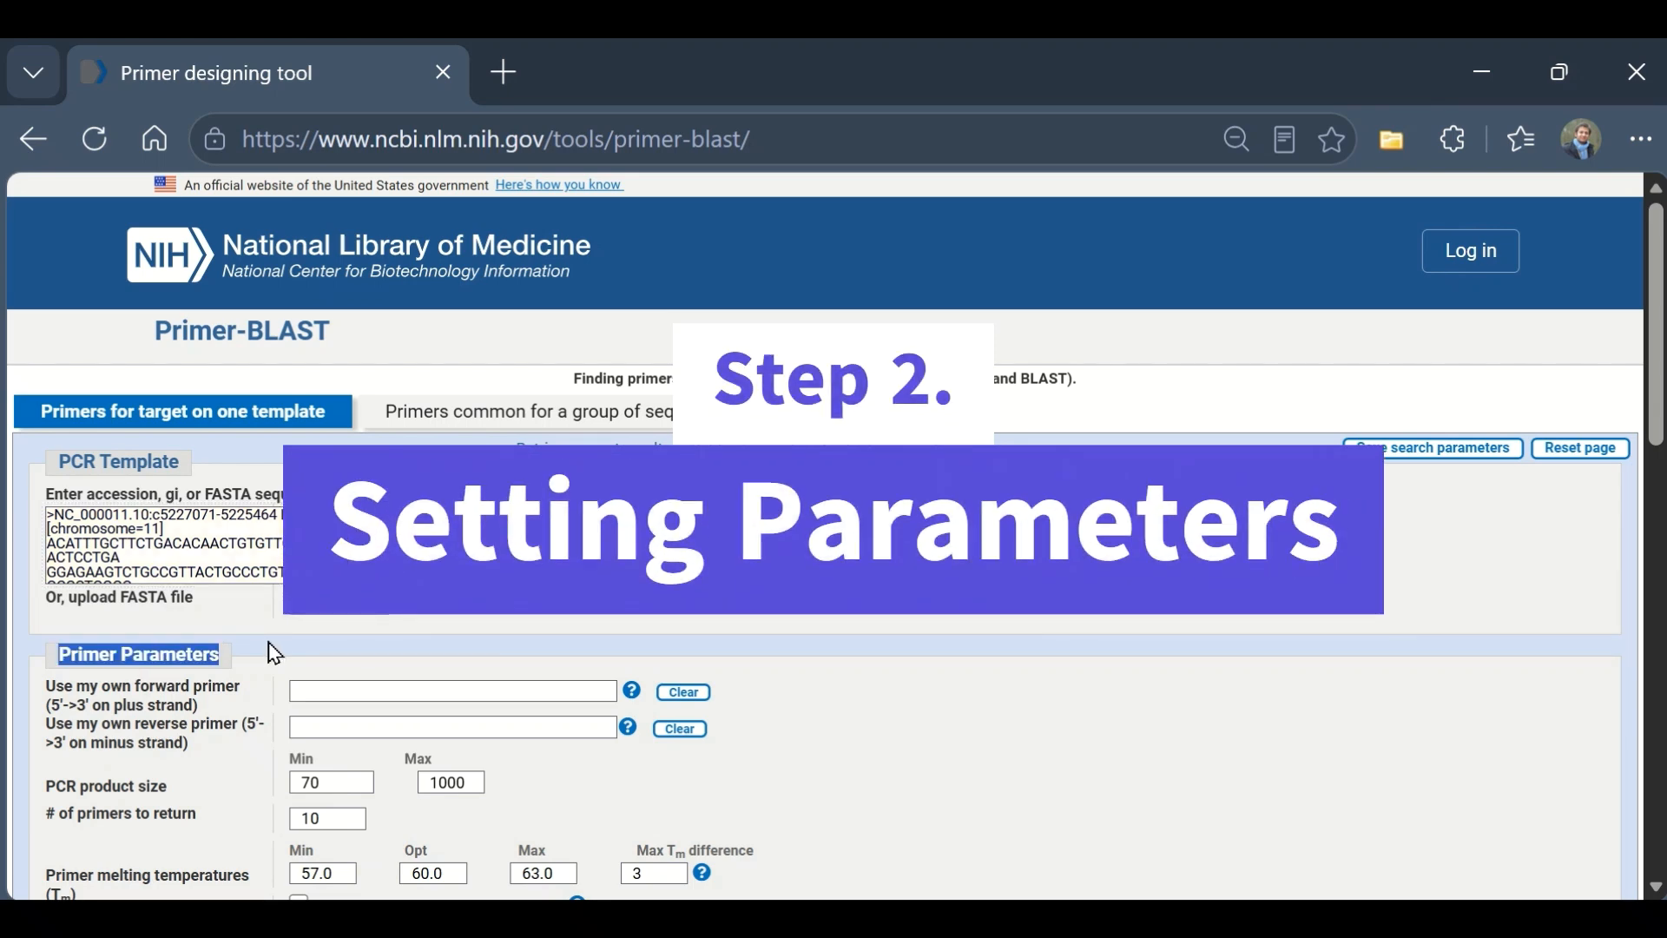
scroll(275, 653, "down", 3)
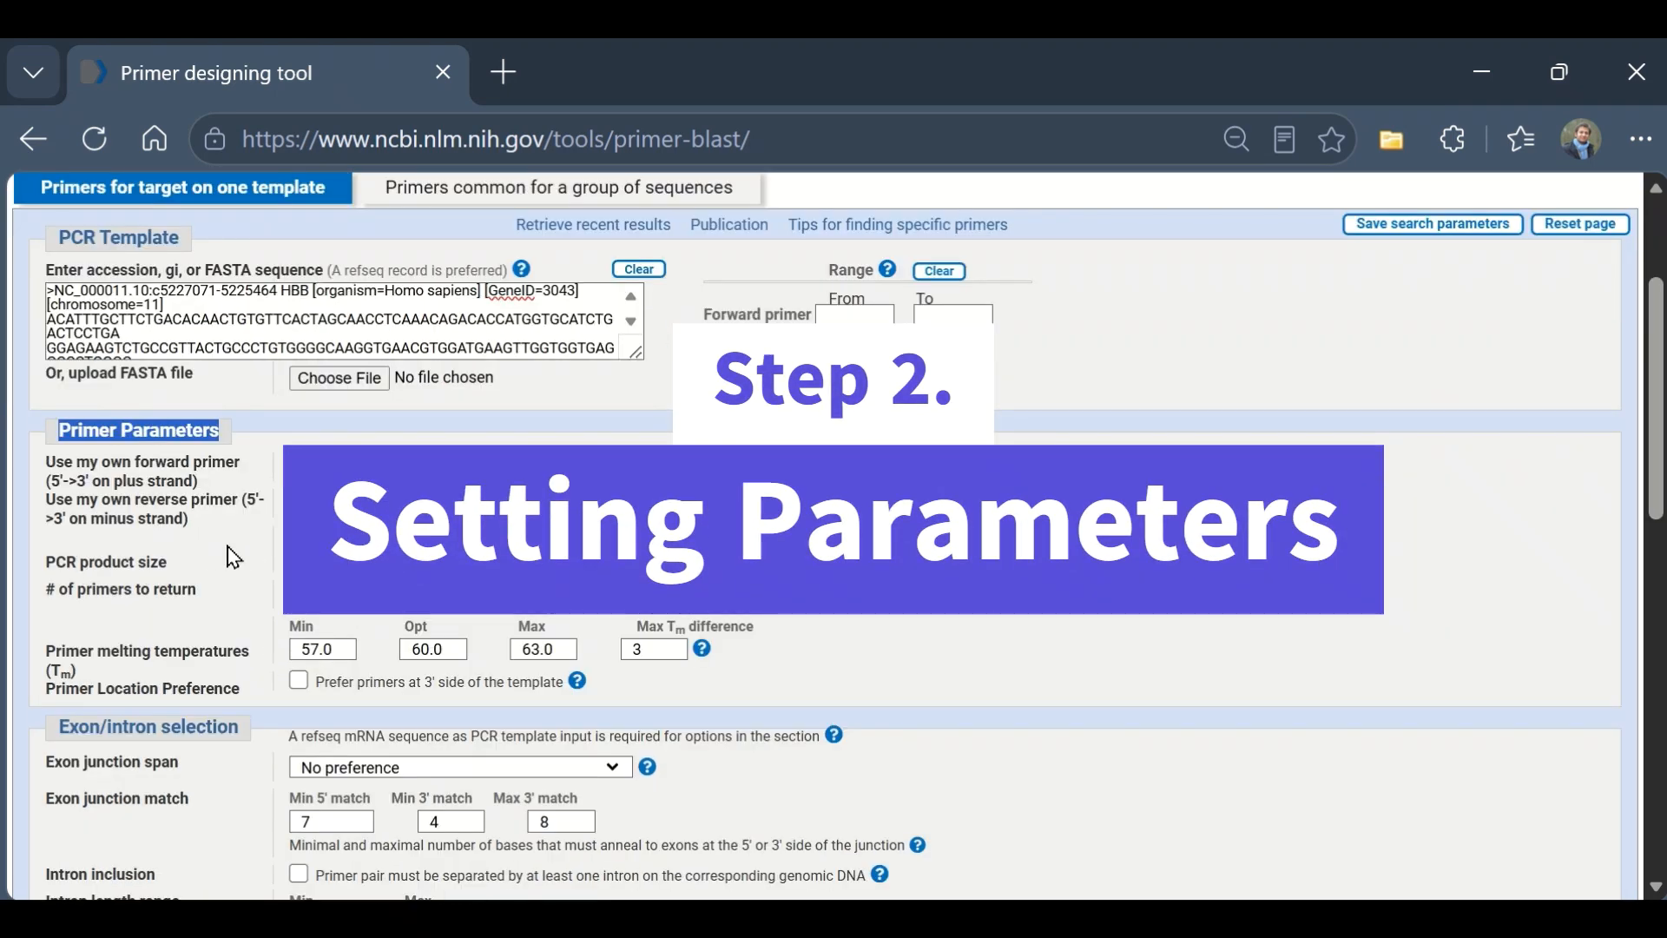
scroll(695, 426, "down", 3)
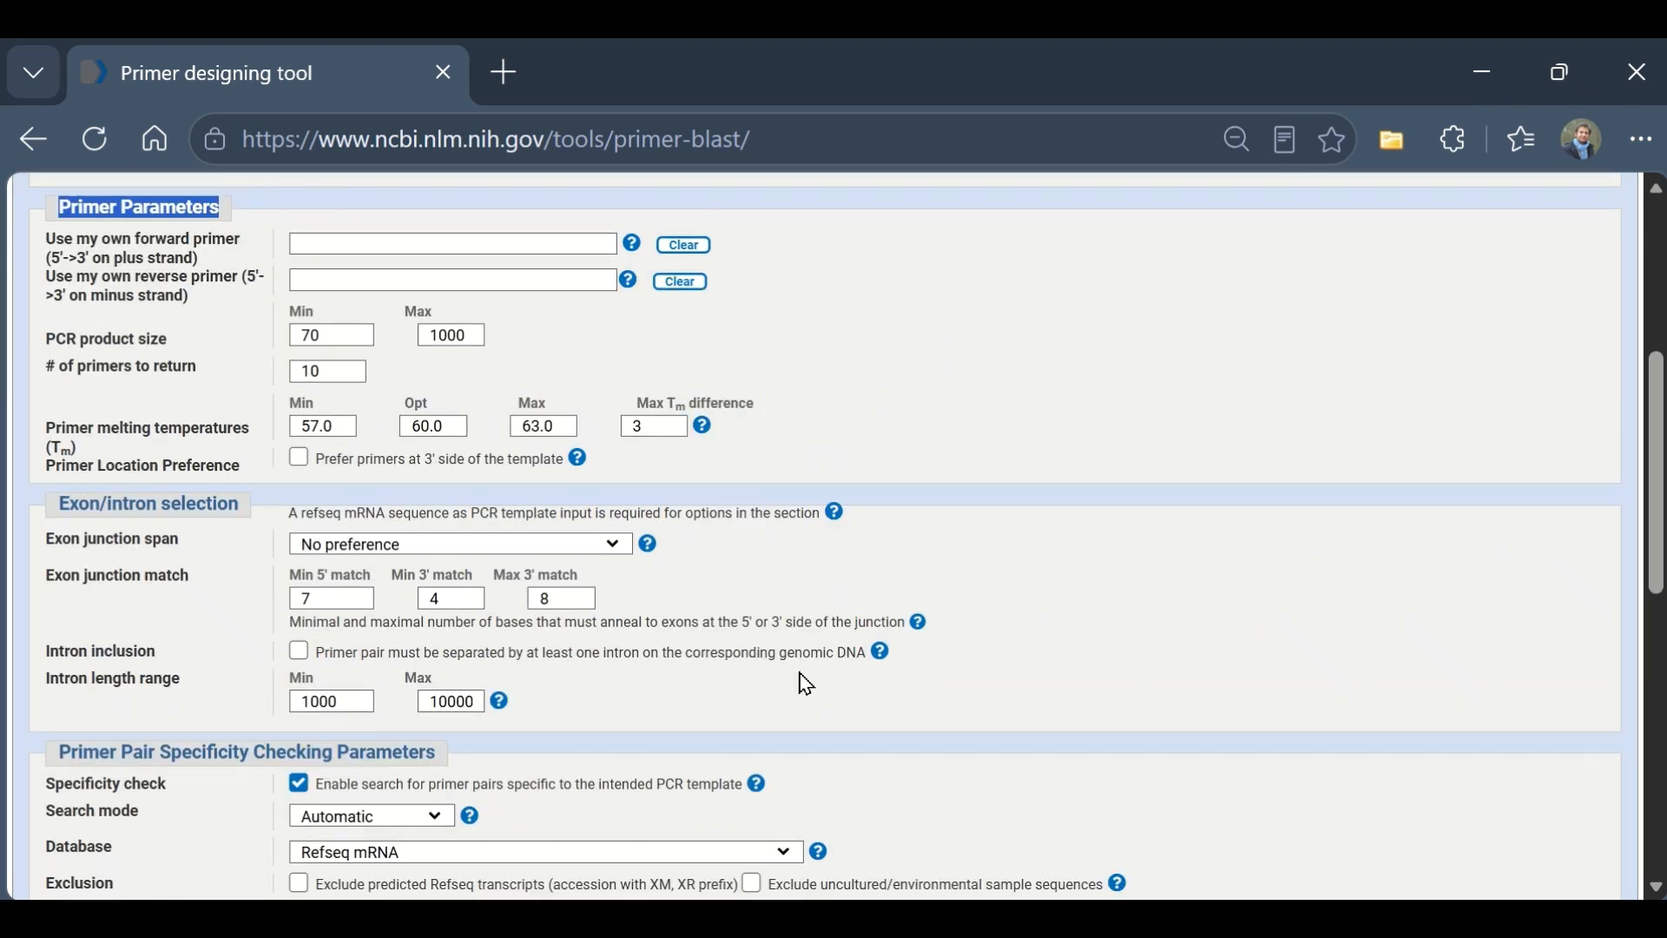
scroll(813, 708, "up", 3)
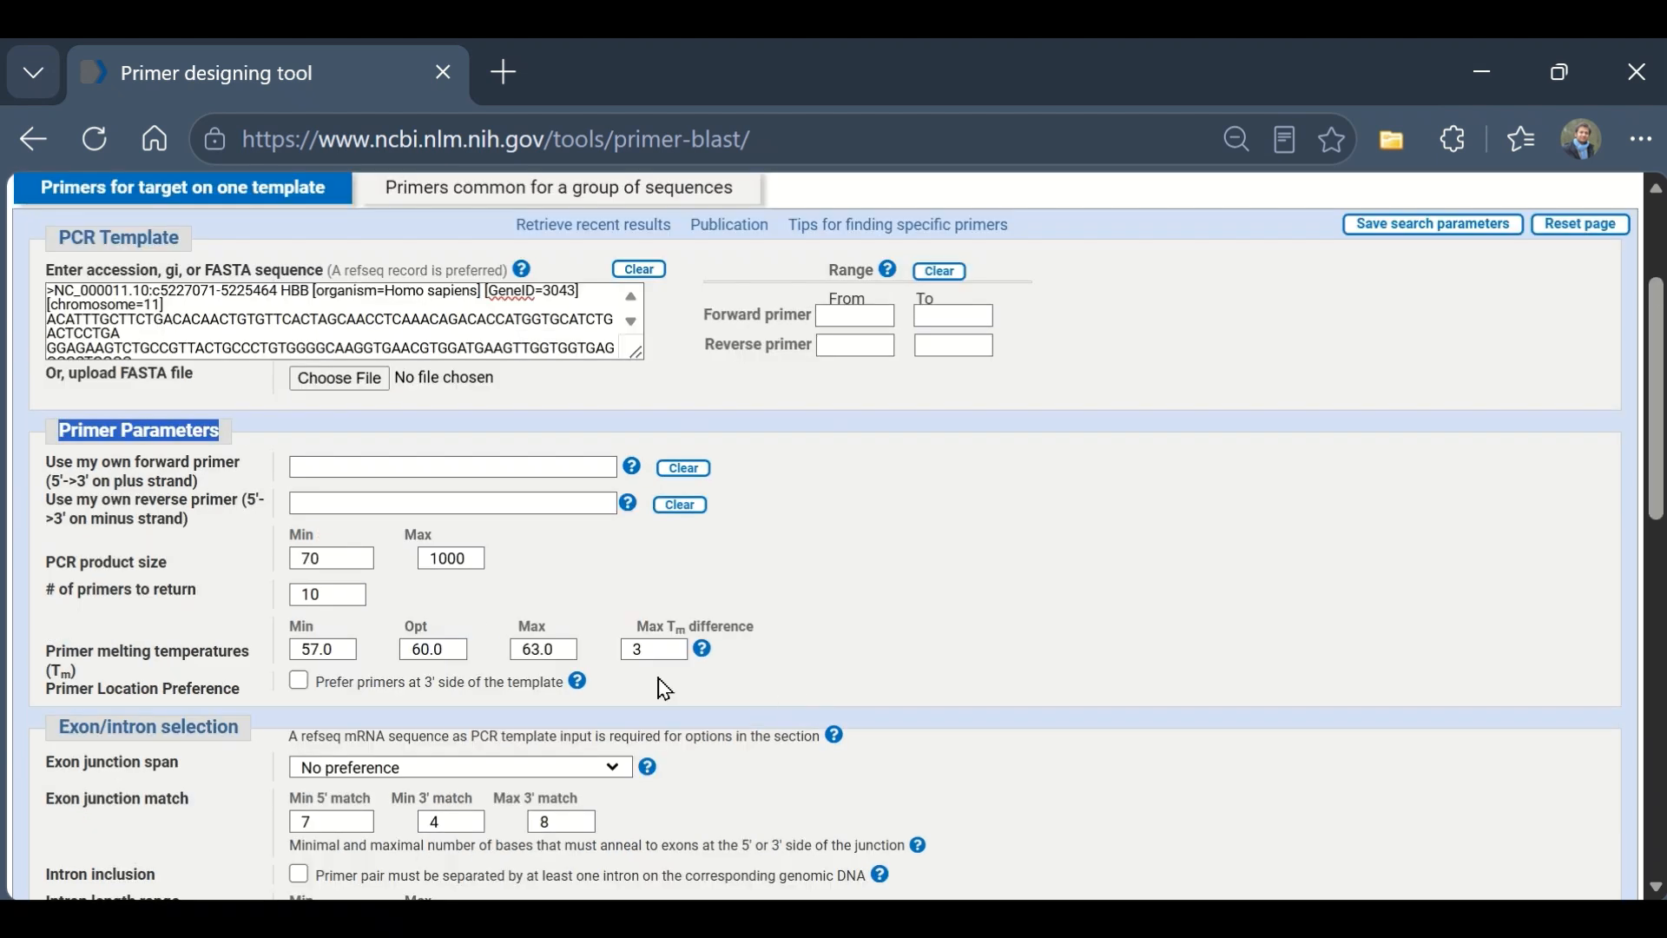
double_click(323, 558)
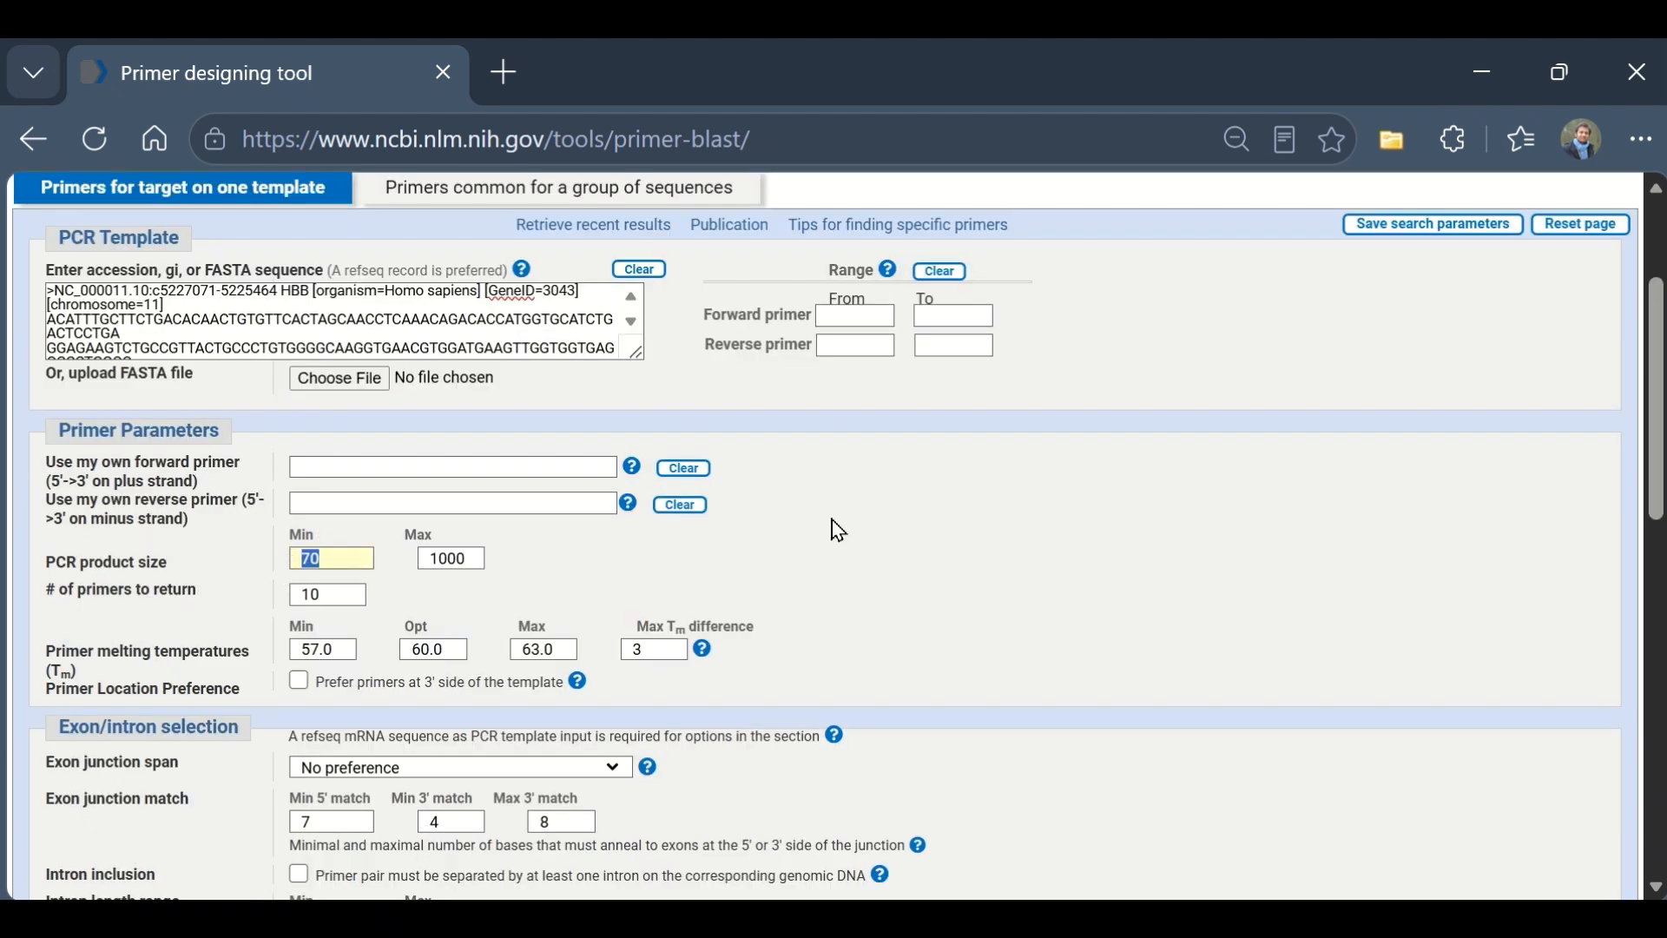
type("1")
Step: Set the maximum Tm difference for the primer melting temperatures to 1
left_click_drag(59, 665, 143, 686)
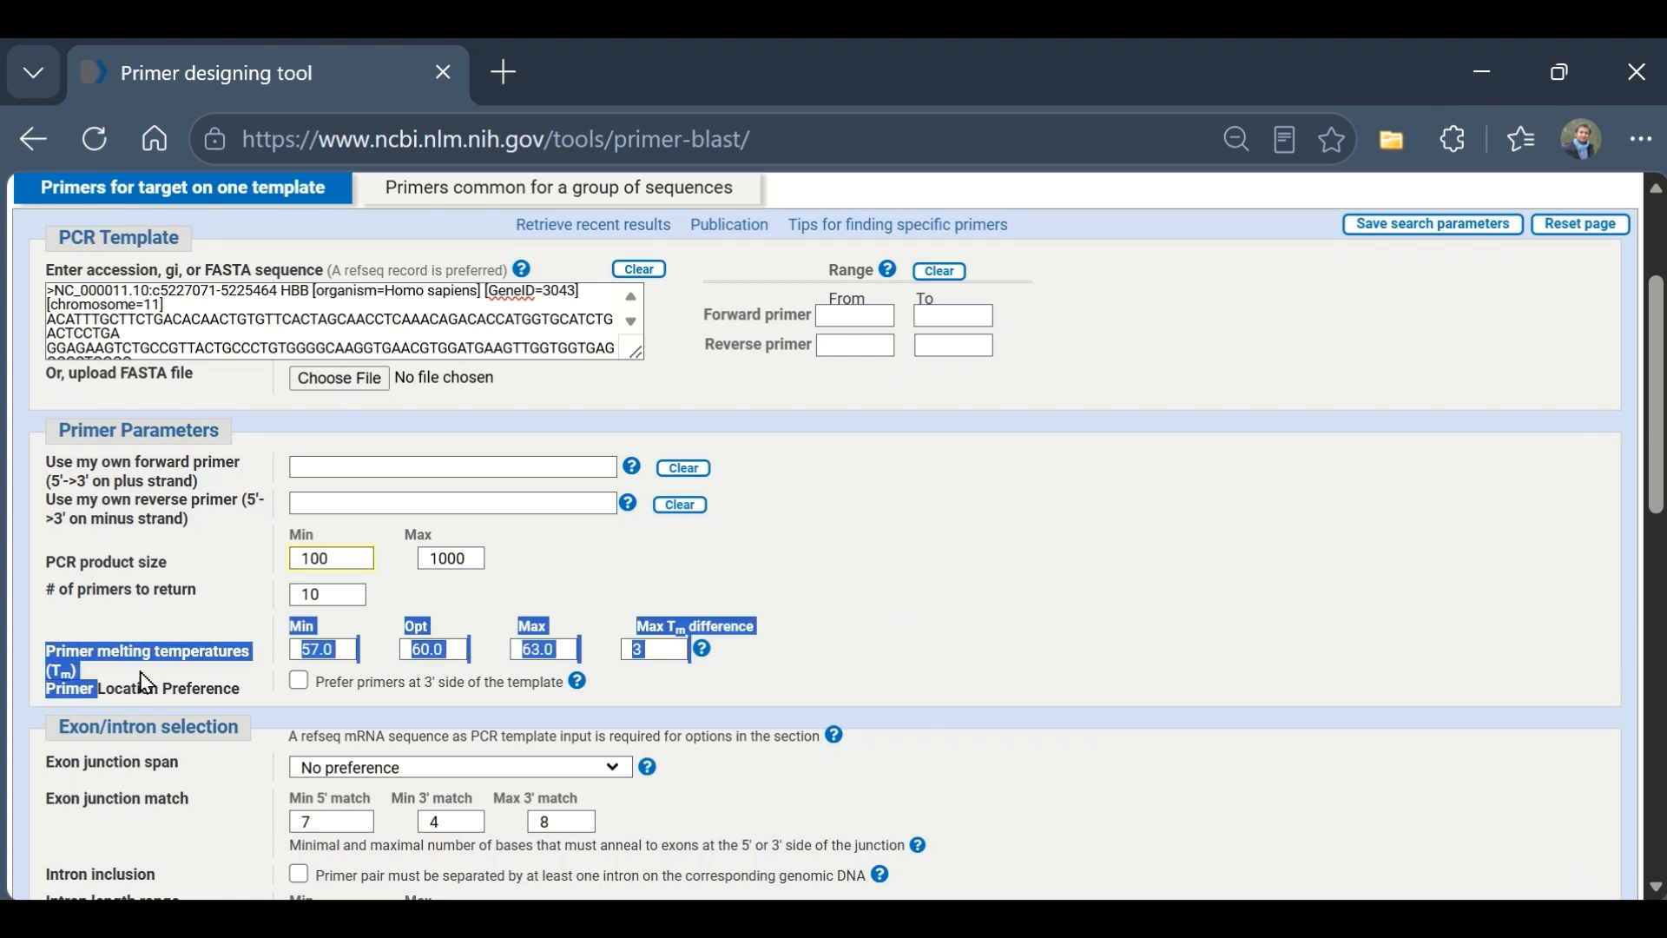
left_click(322, 651)
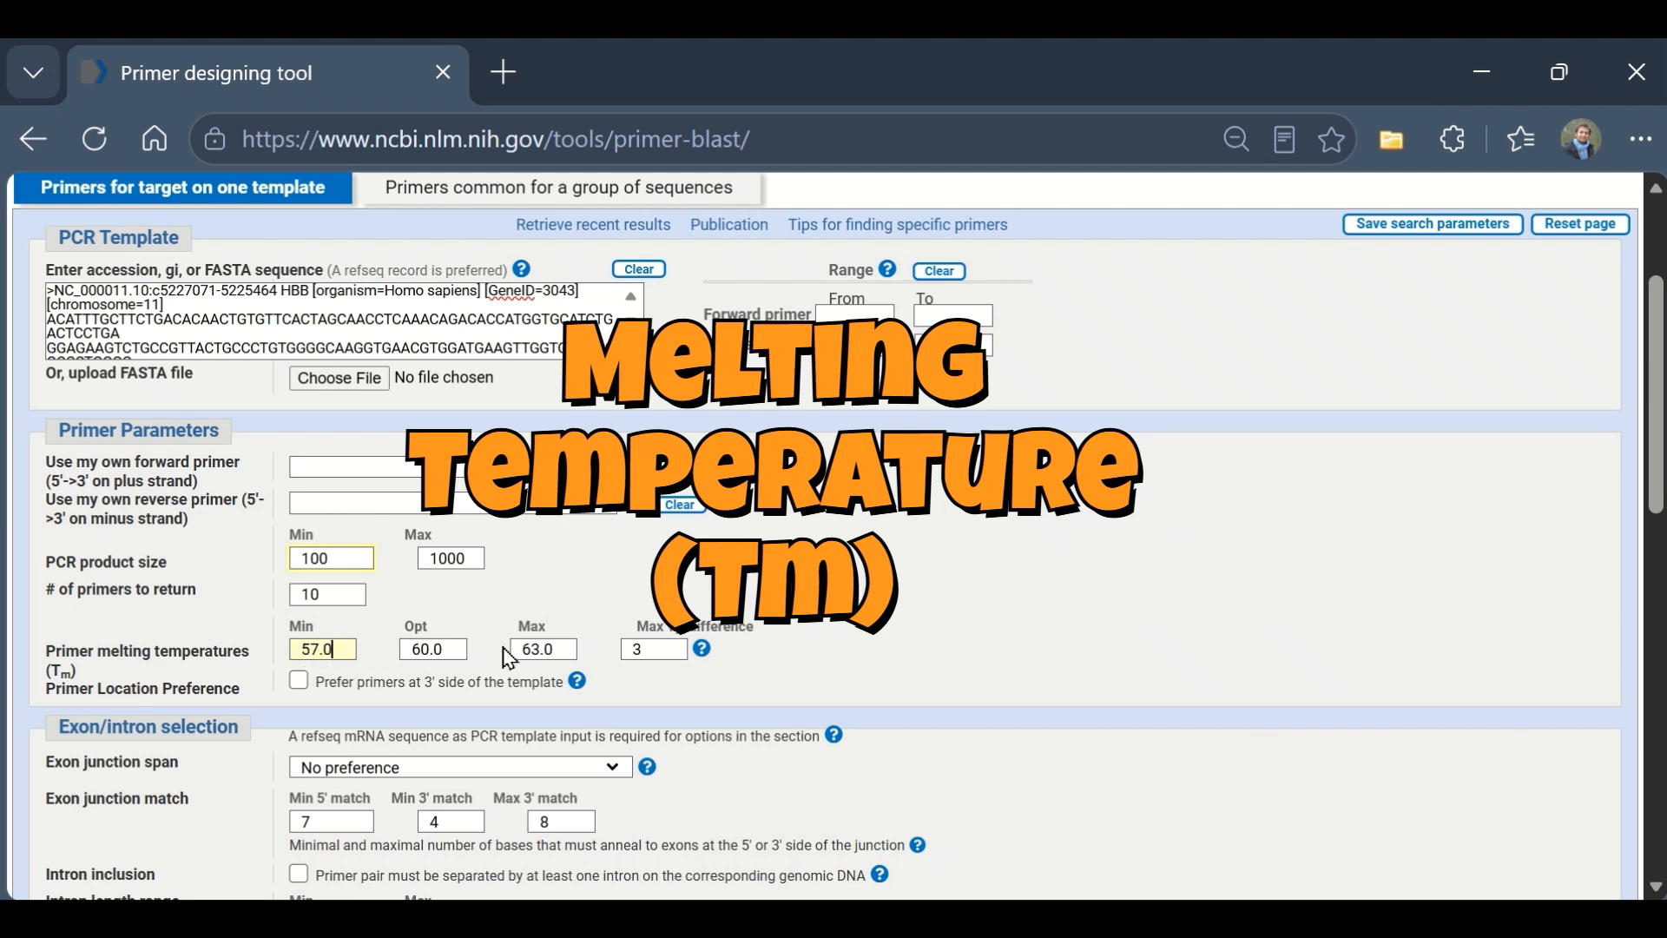
double_click(647, 648)
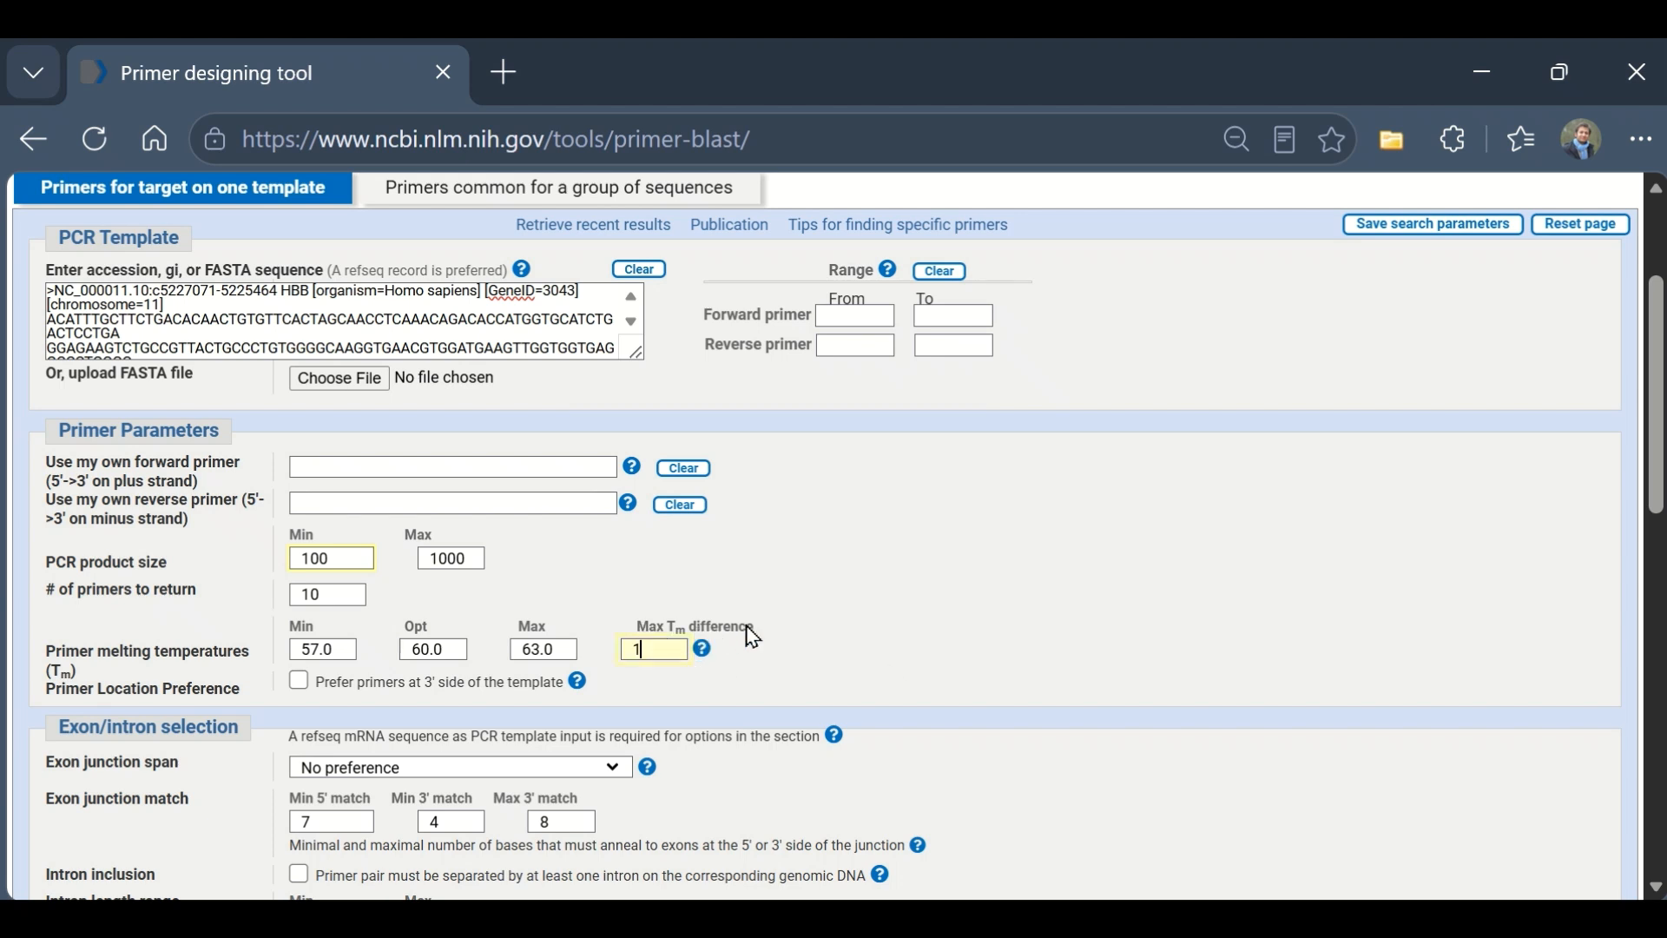
Step: Make sure the search for primer pairs specific to the intended PCR template is enabled in the specificity checking parameters
left_click_drag(701, 629, 656, 628)
left_click(882, 655)
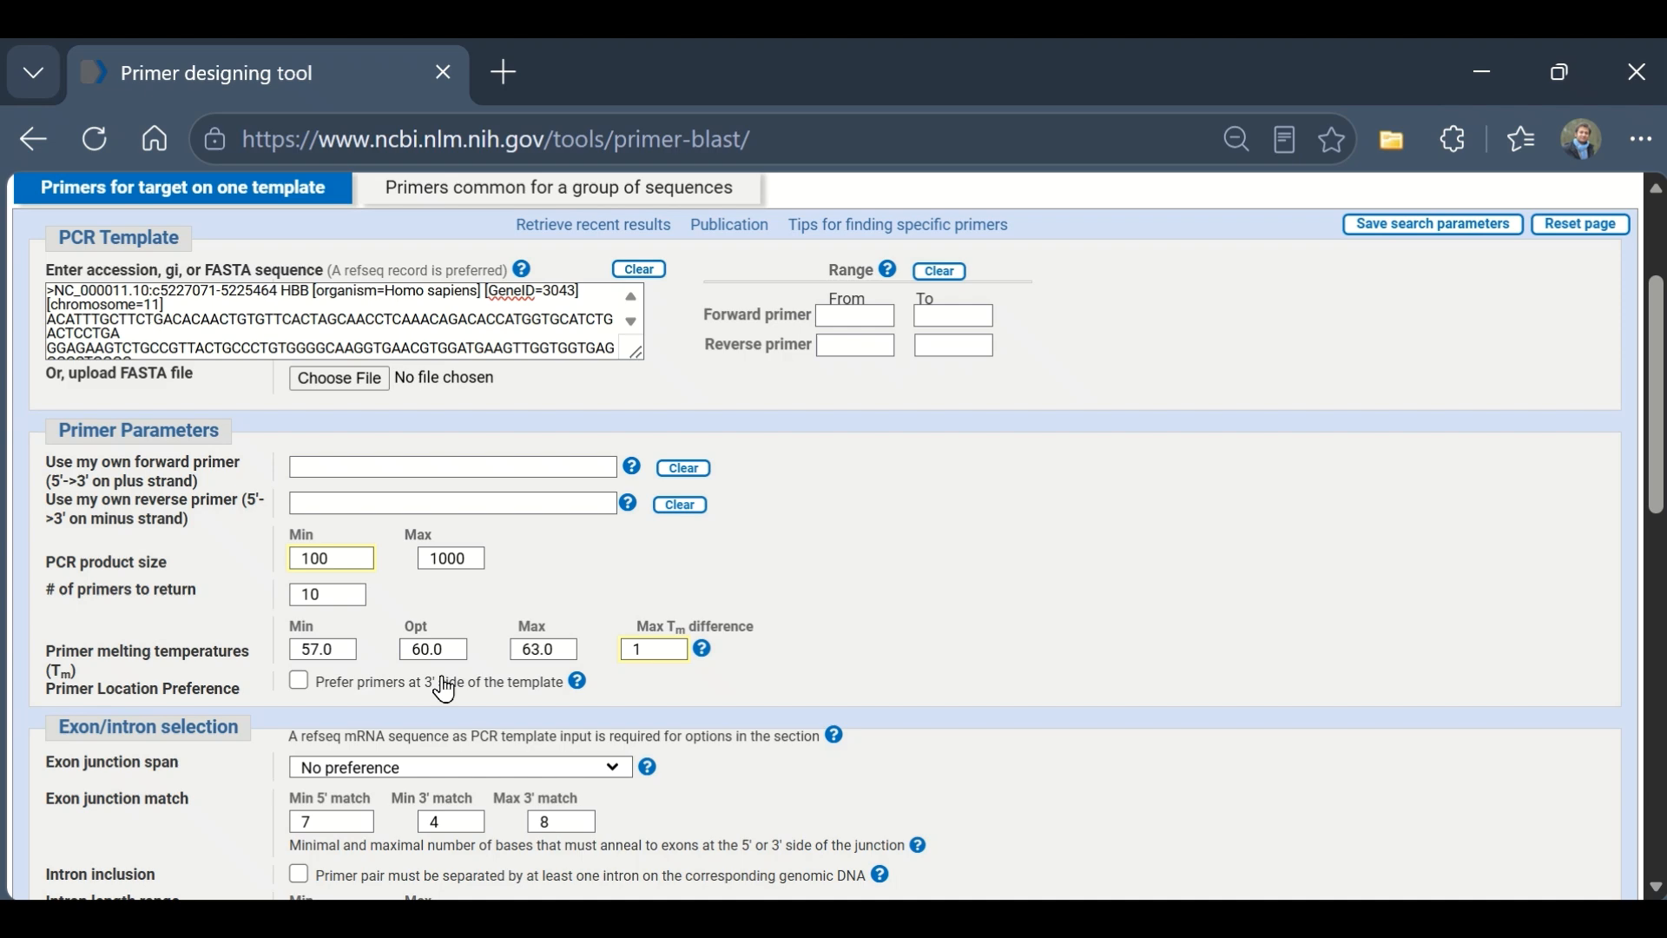
scroll(76, 570, "down", 5)
left_click_drag(63, 547, 431, 553)
left_click(298, 577)
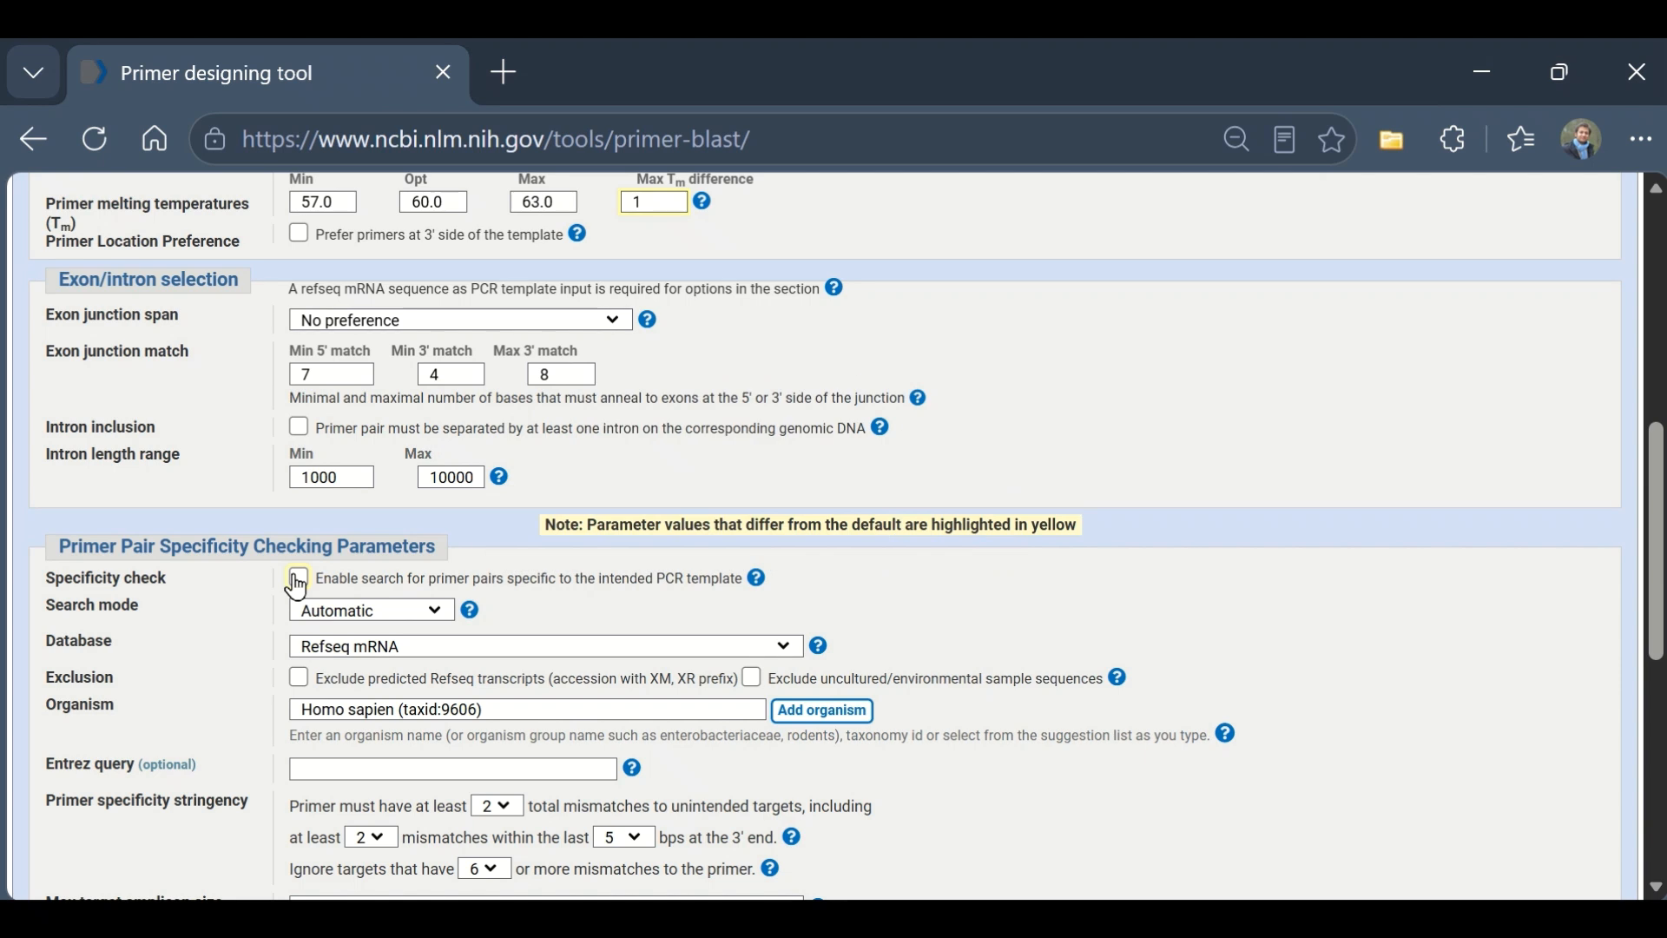
left_click(298, 579)
Step: Set the specificity database to Refseq reference genomes, keep Homo sapien (taxid:9606) as the organism and add extra organism fields
left_click_drag(48, 708, 121, 712)
left_click(373, 709)
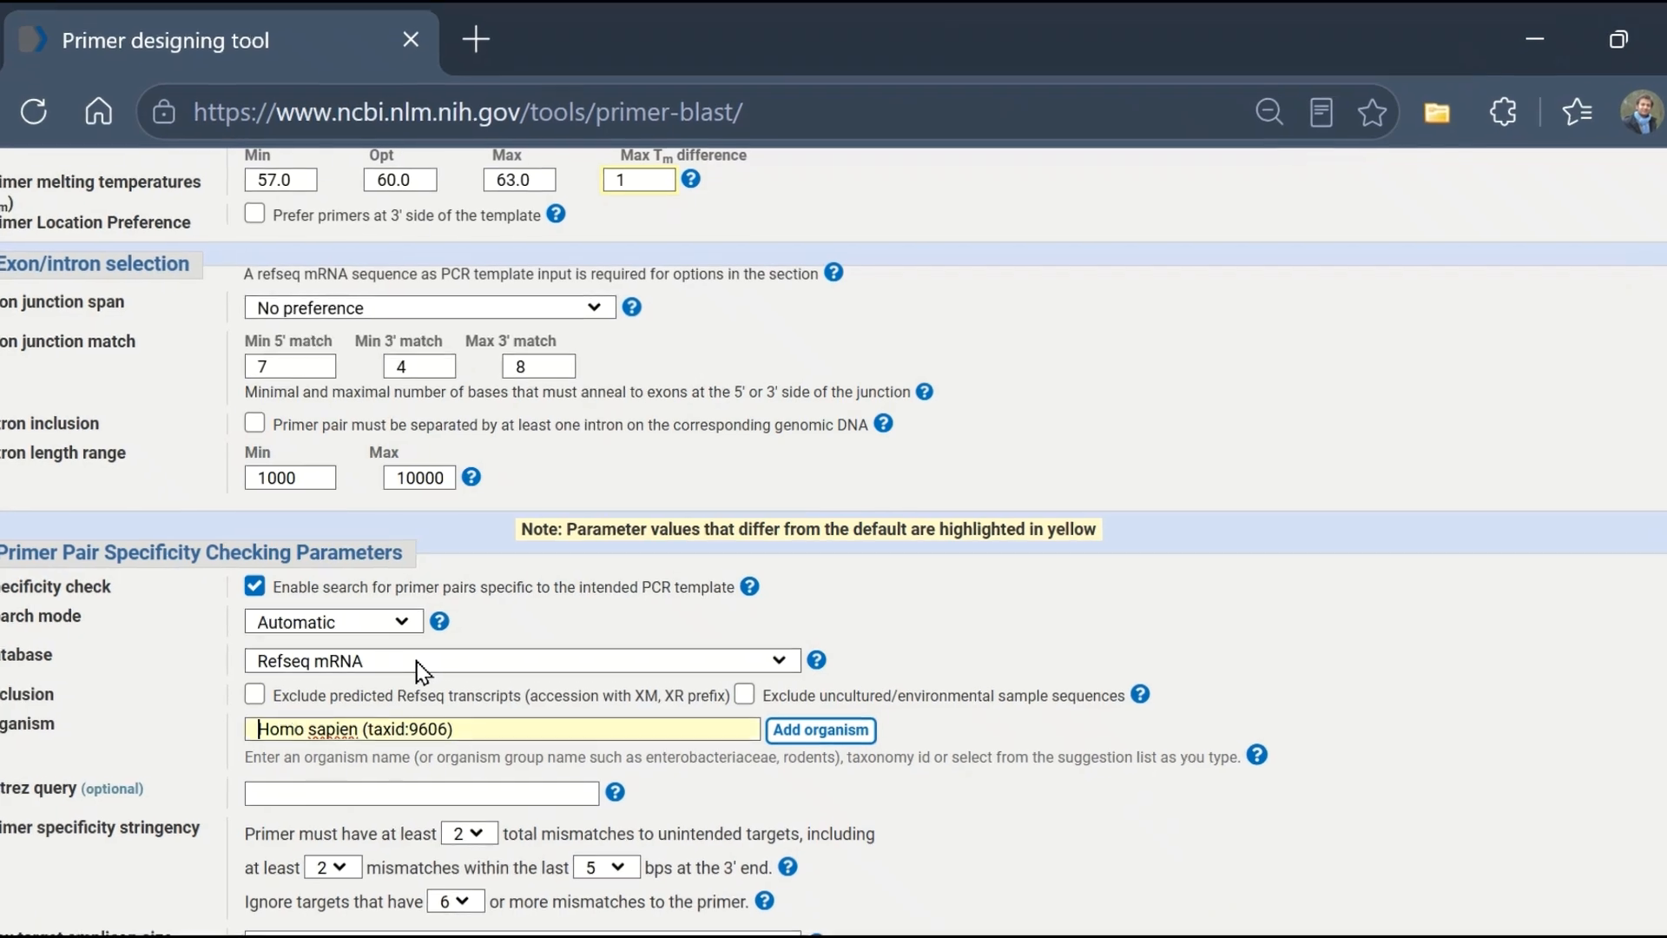
left_click(430, 658)
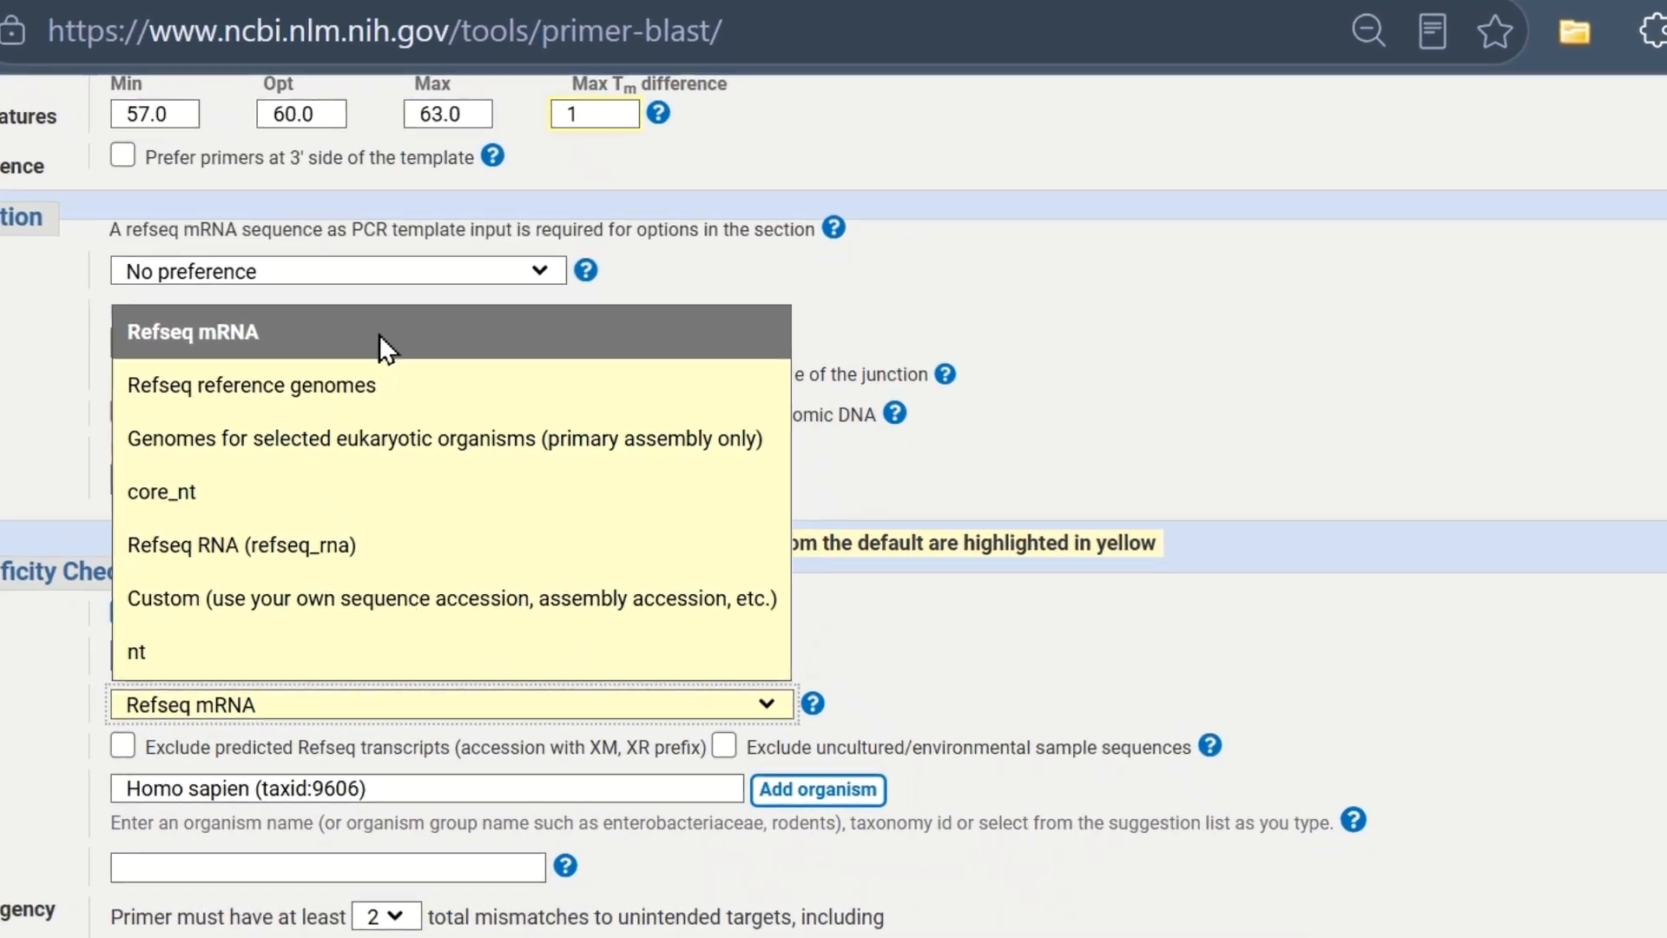
left_click(413, 390)
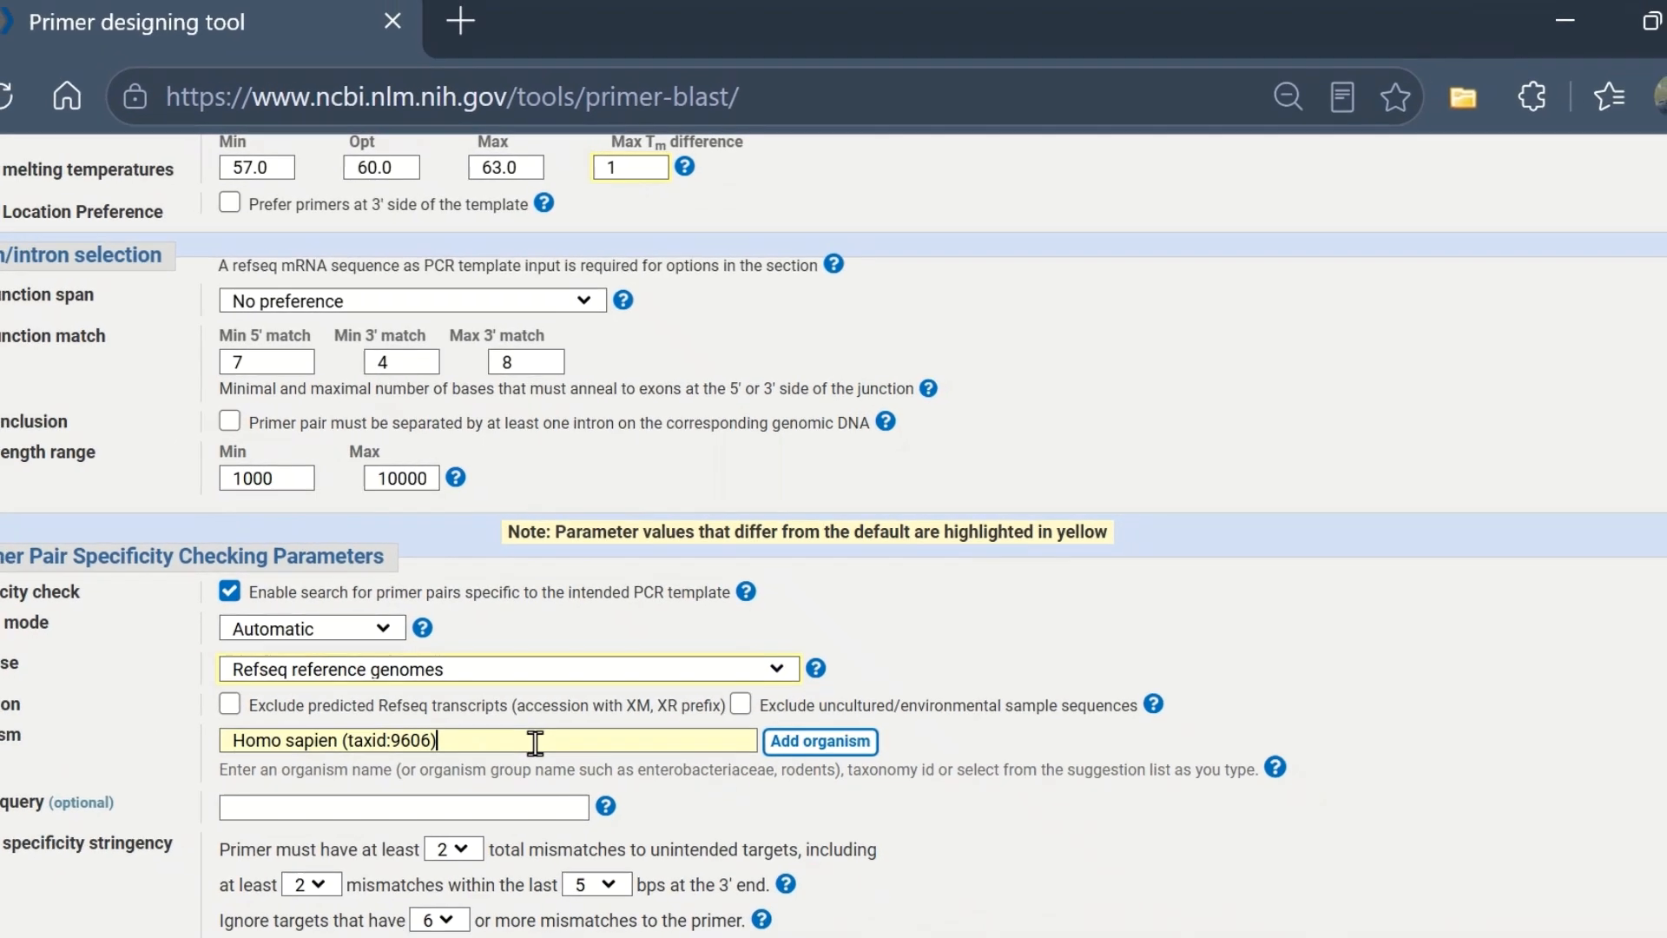
left_click(791, 752)
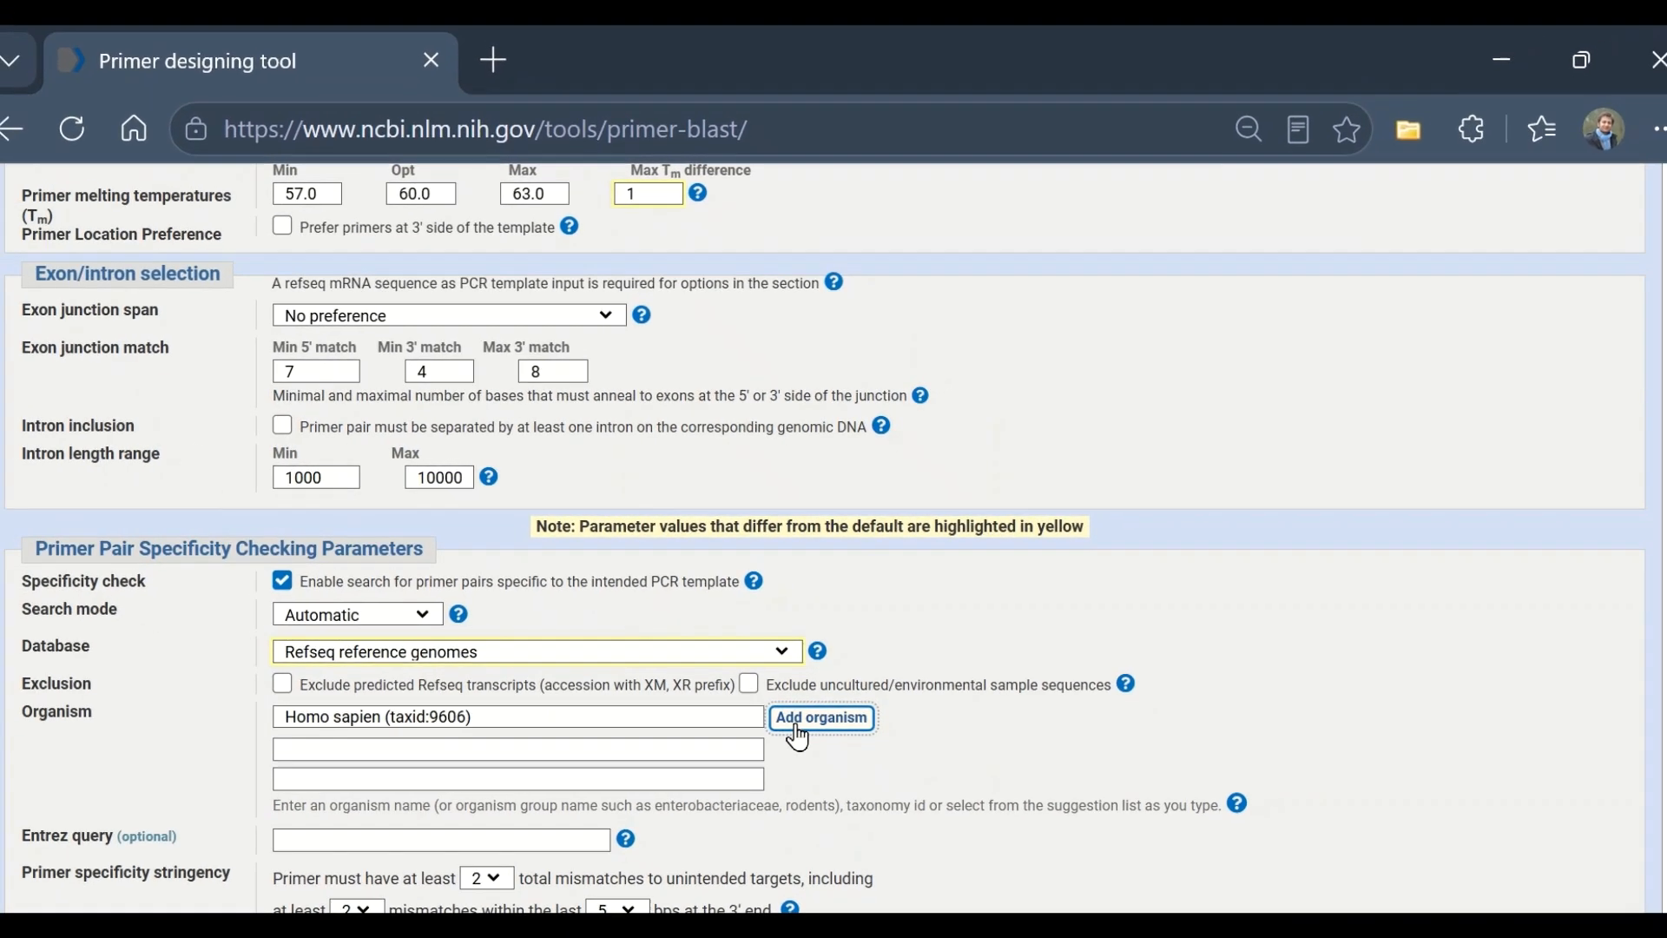
Step: Expand the advanced parameters and set the primer size to a minimum of 18 and an optimum of 21
scroll(584, 744, "down", 5)
left_click(33, 467)
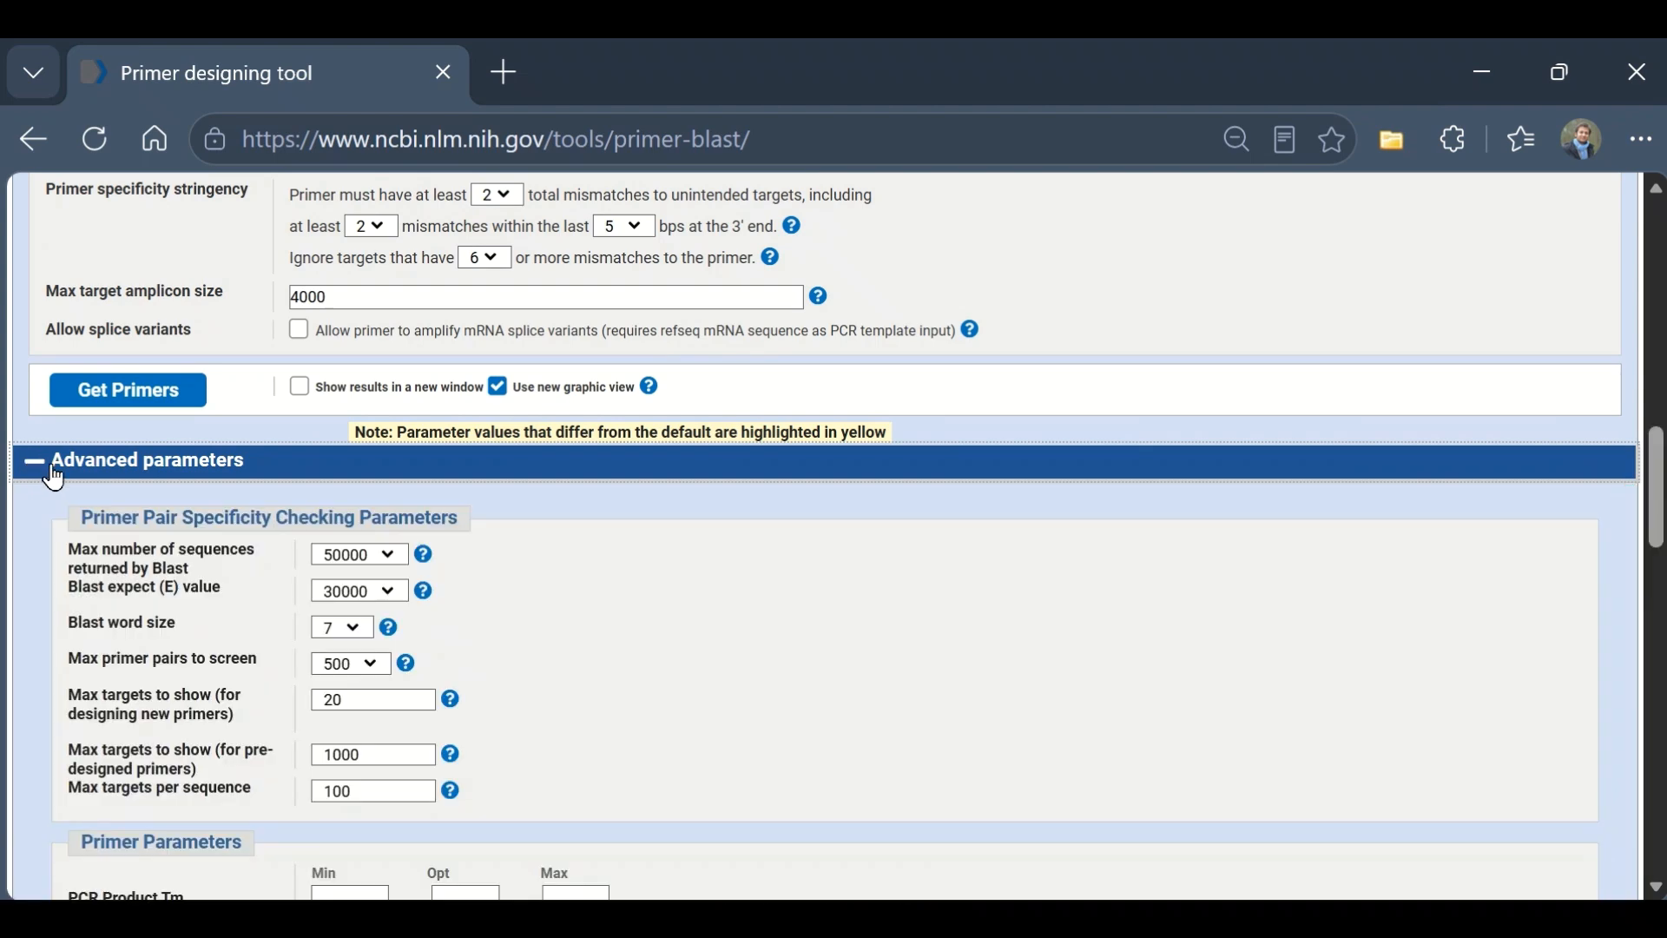
scroll(614, 518, "down", 3)
scroll(611, 517, "down", 3)
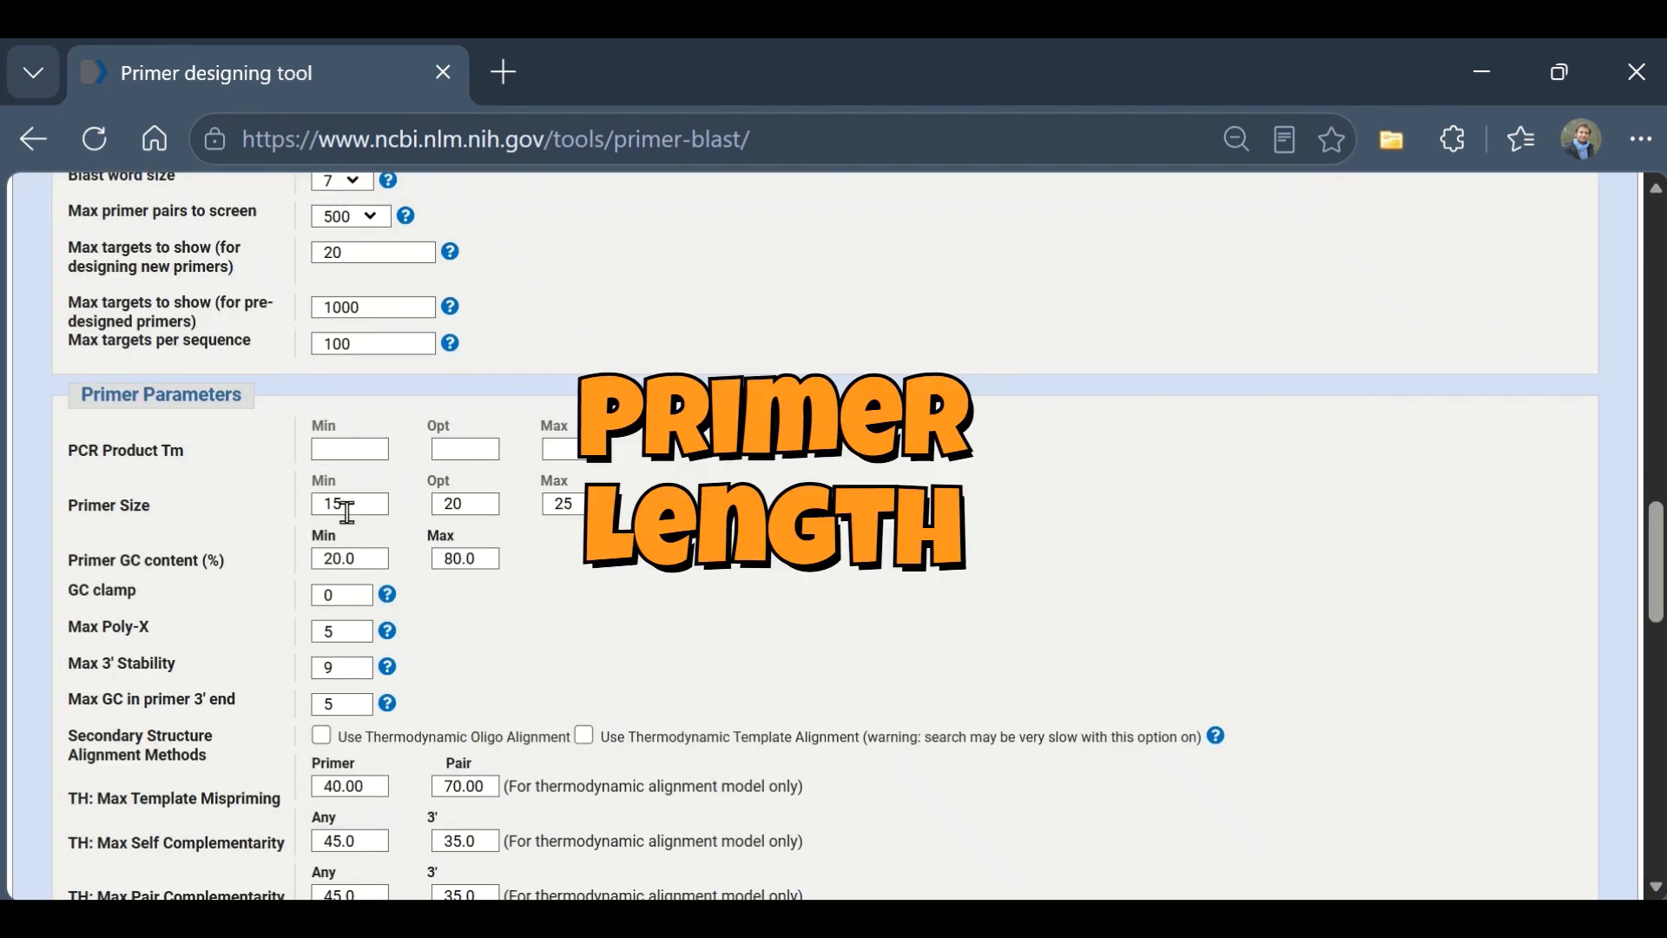
key("BackSpace")
type("8")
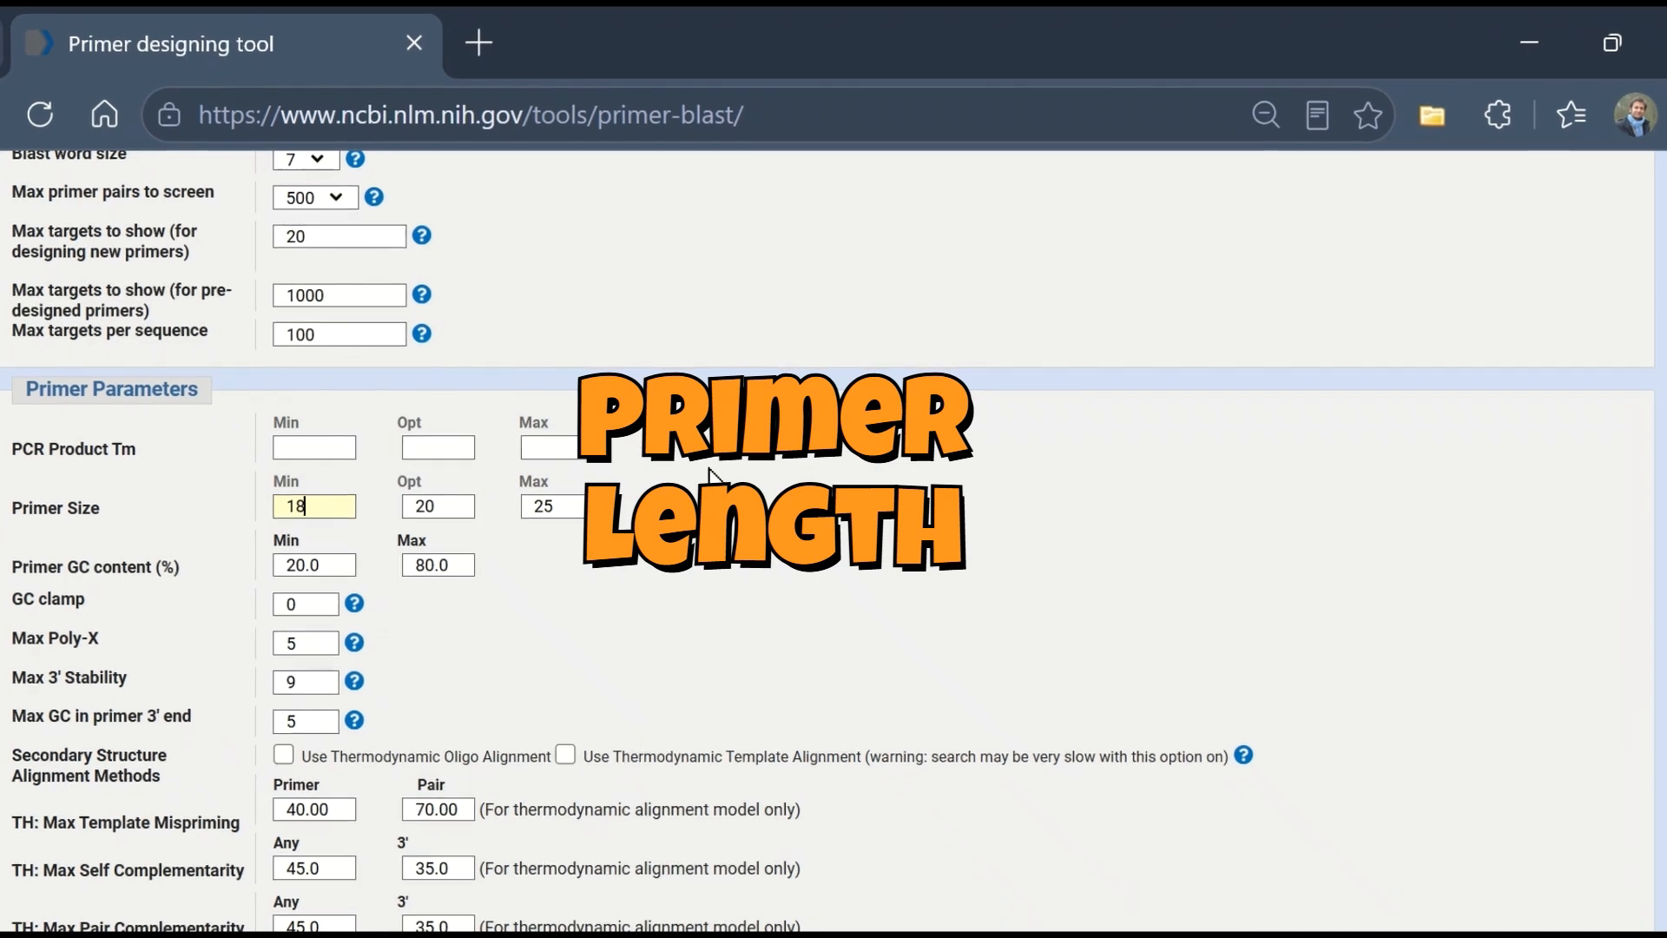
left_click(432, 507)
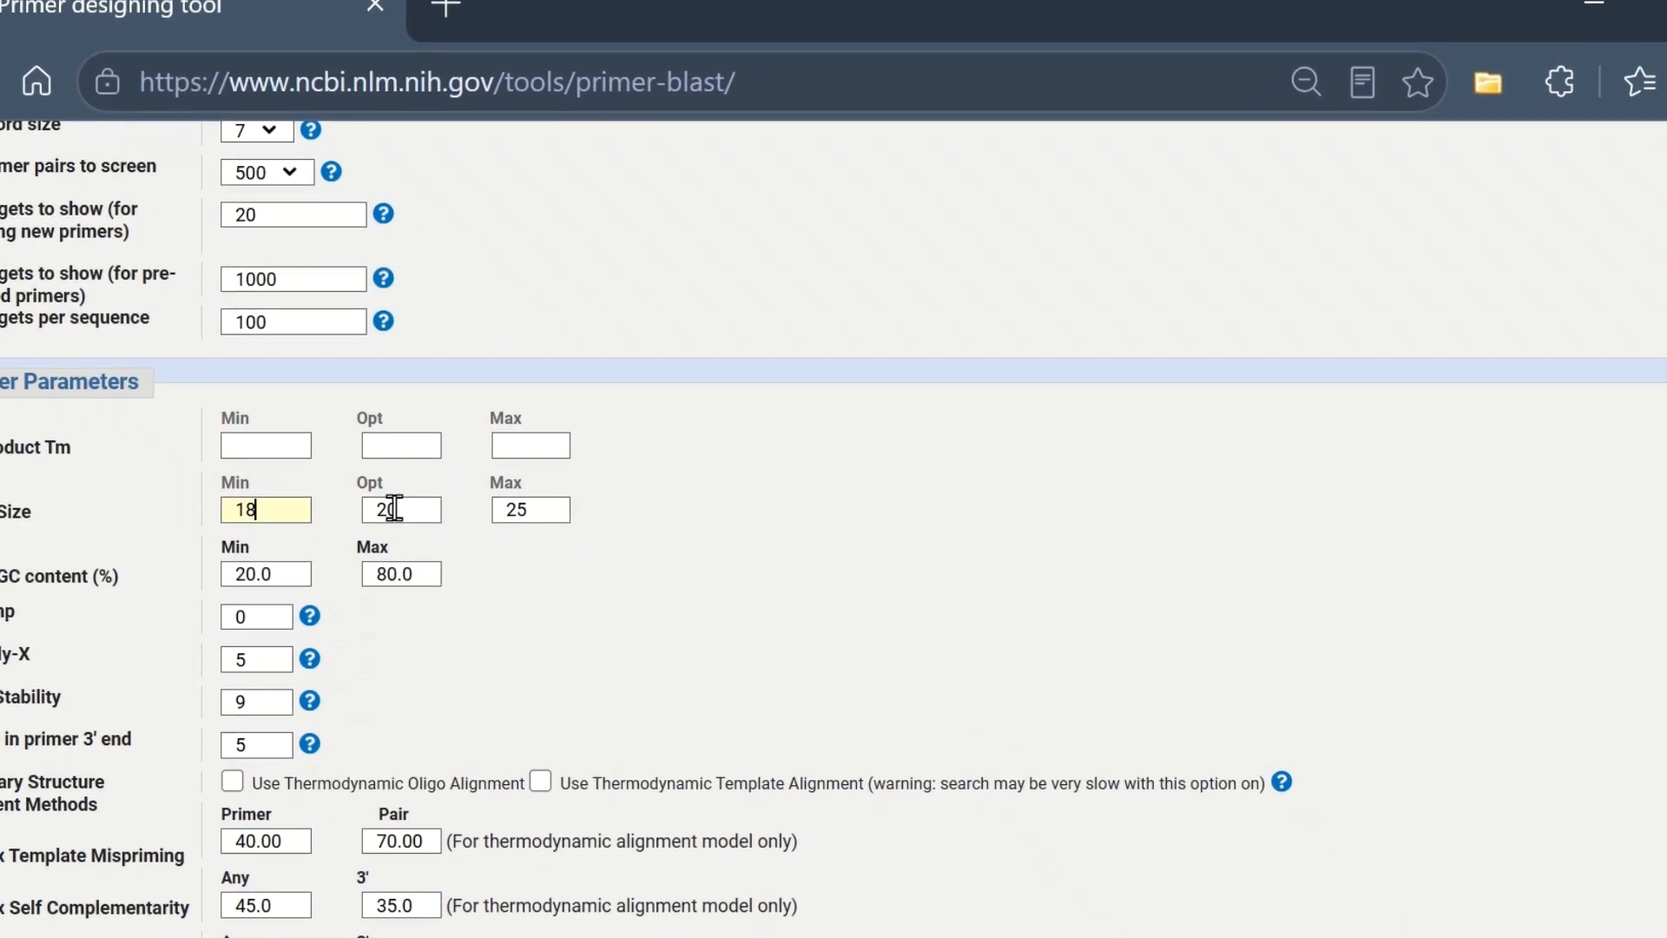
key("BackSpace")
type("2")
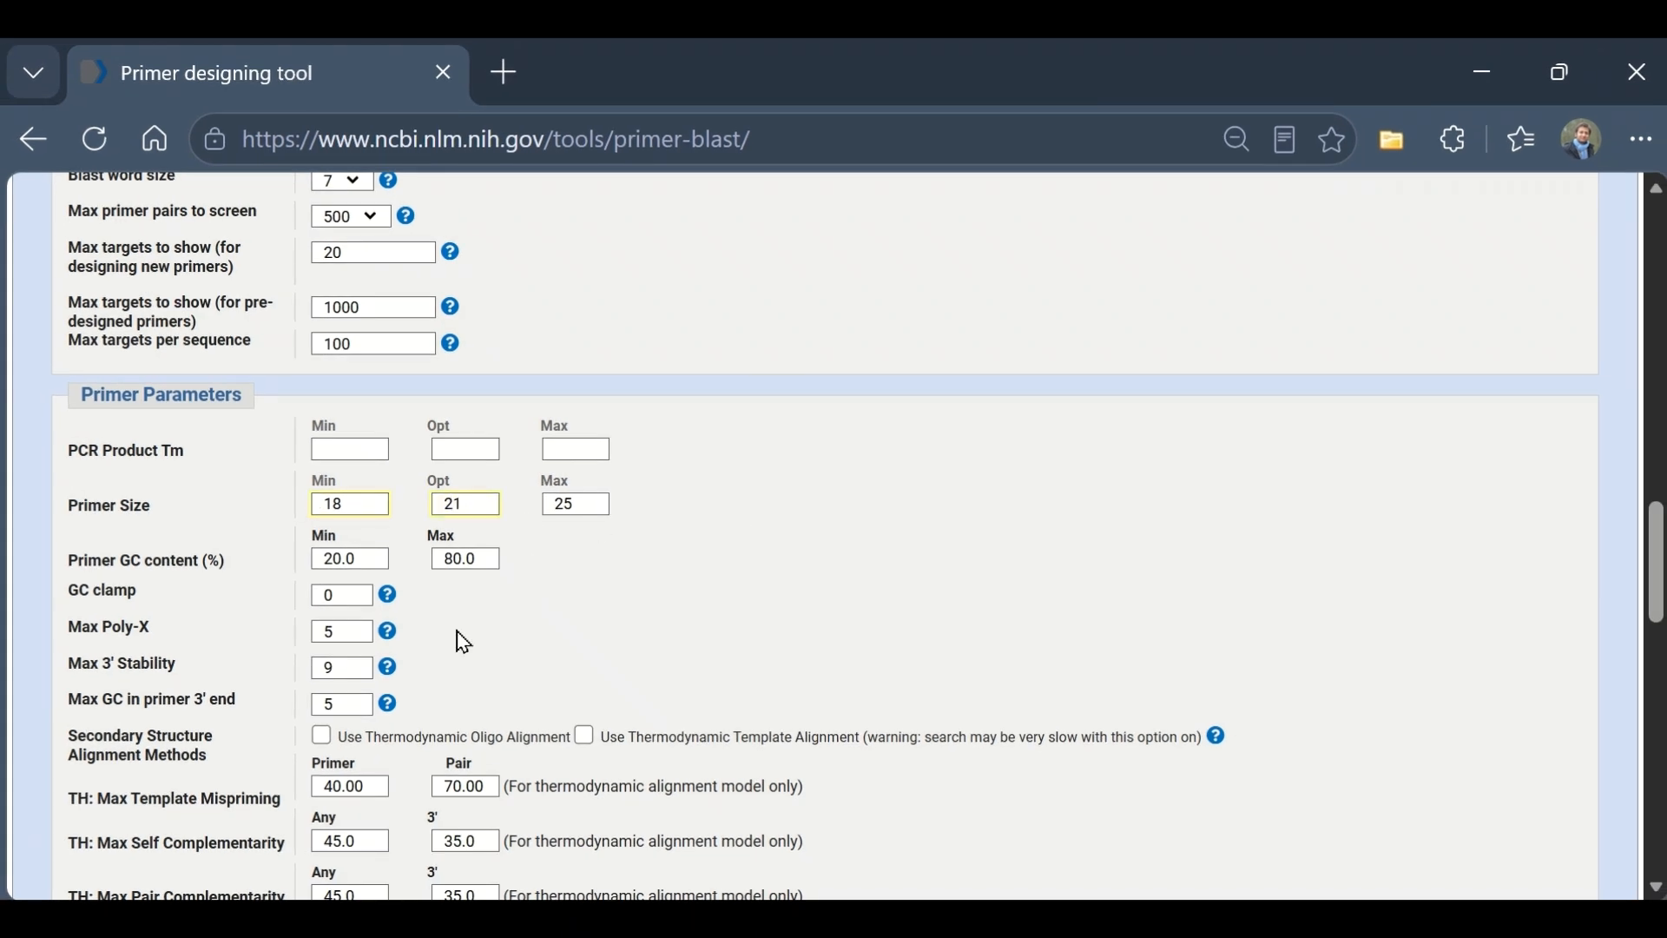
Step: Set the primer GC content range to a minimum of 40% and a maximum of 60%
double_click(365, 565)
type("40")
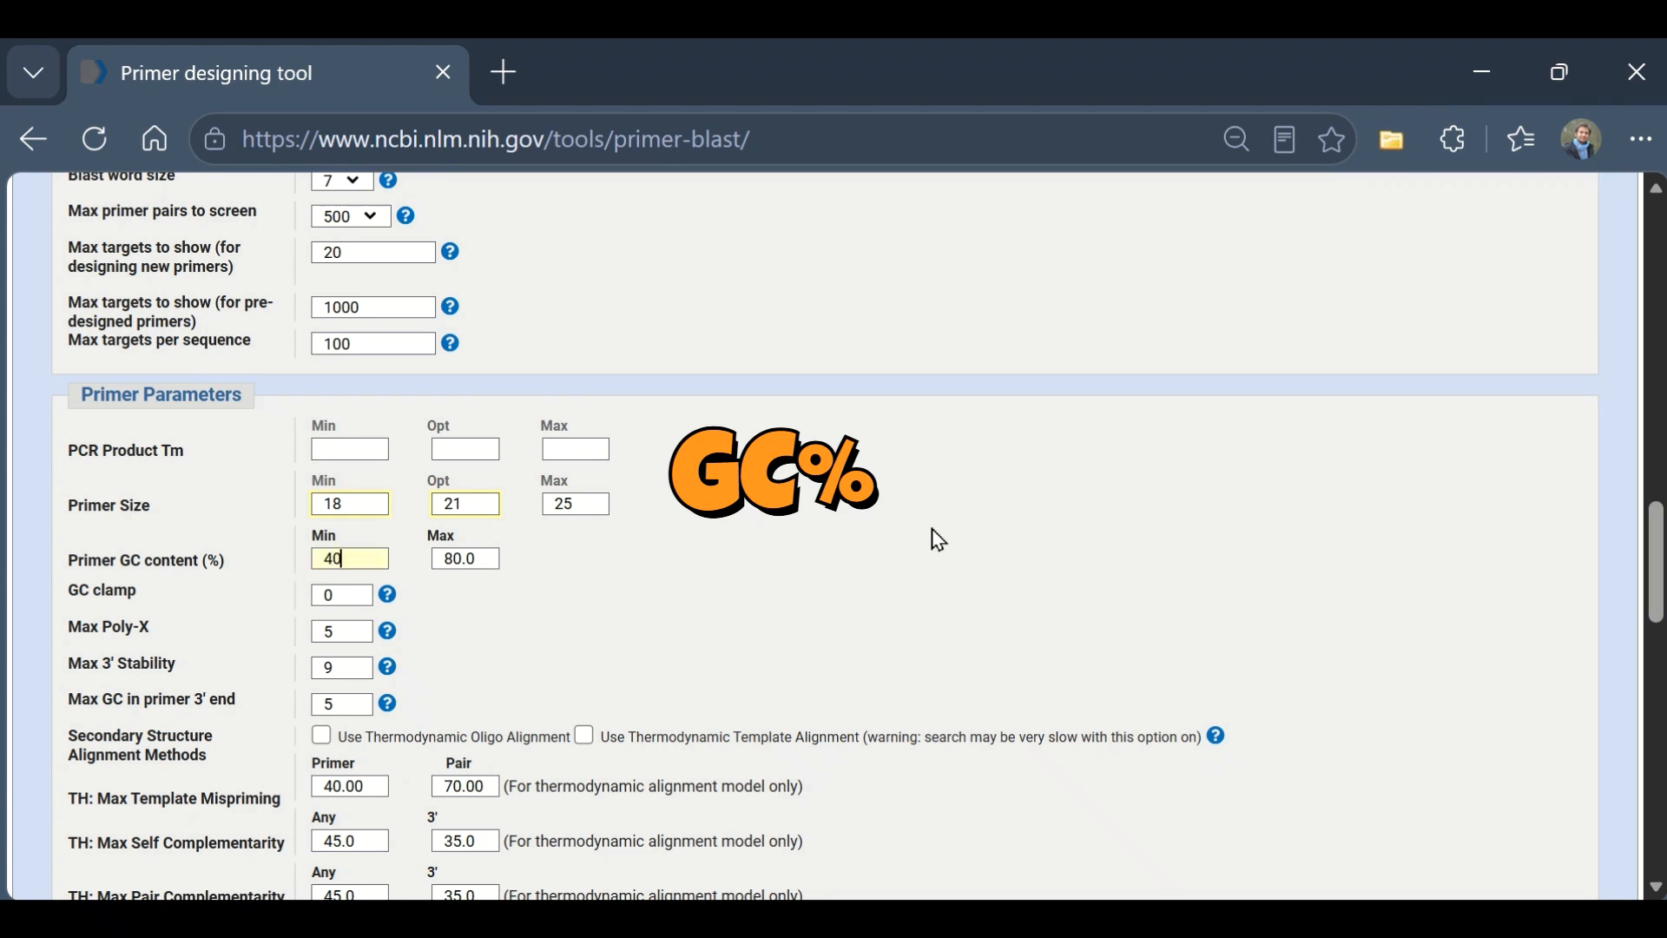
double_click(486, 558)
type("60")
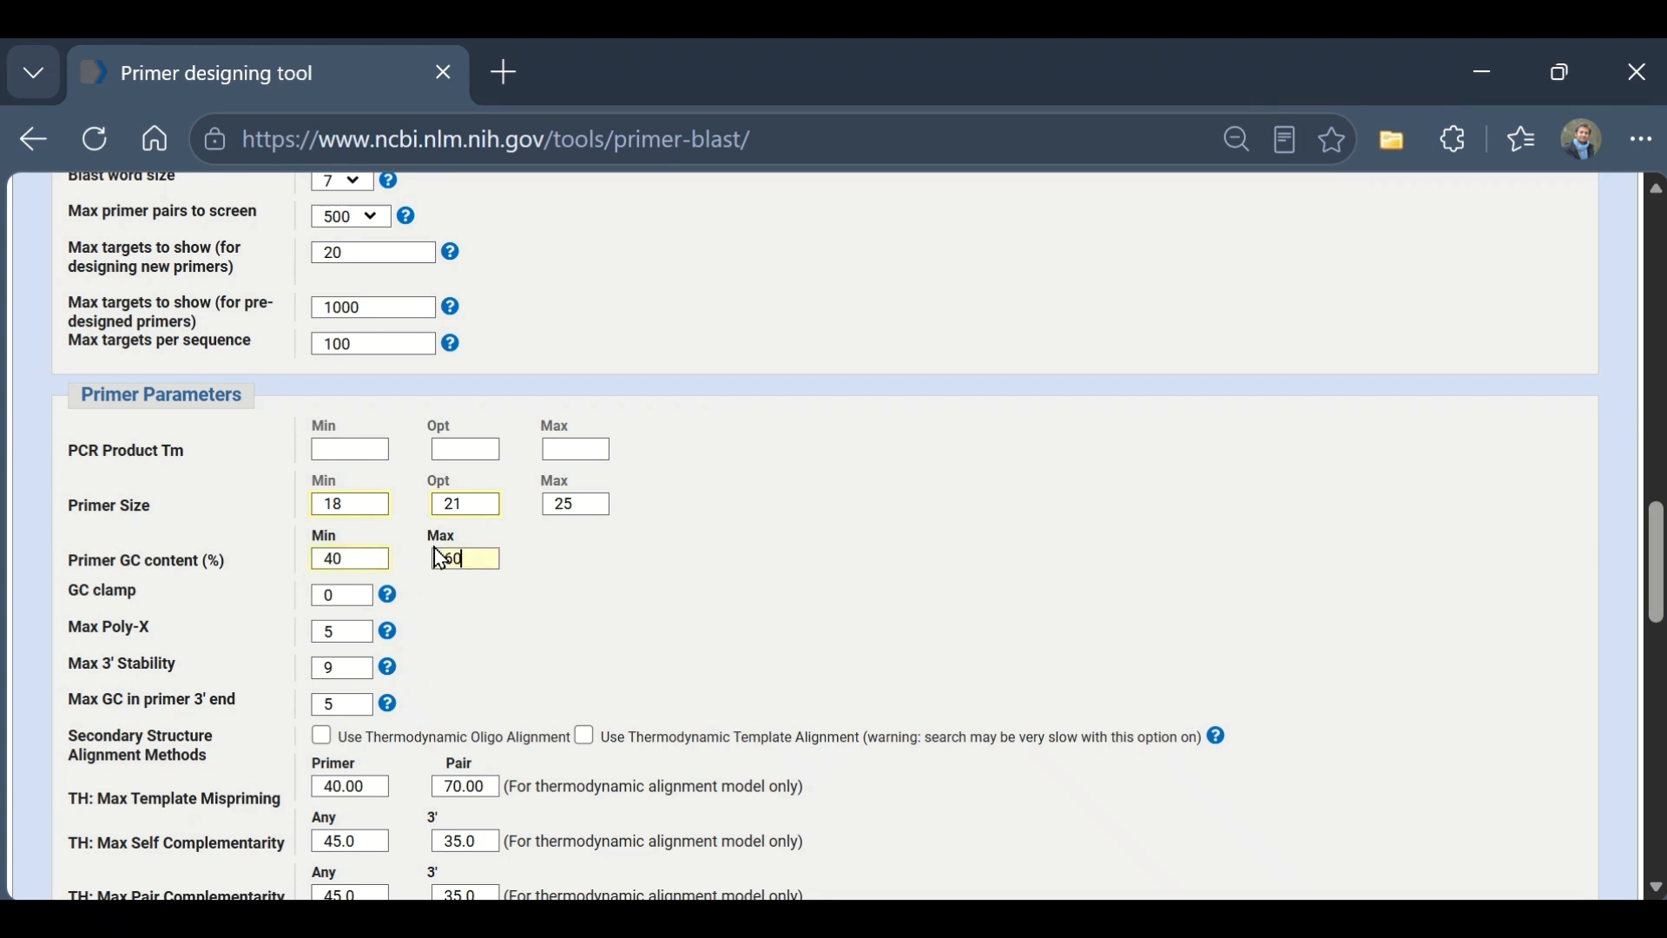
Step: Look over the secondary structure and remaining advanced parameters, keep them as they are and start the primer search
scroll(556, 602, "down", 3)
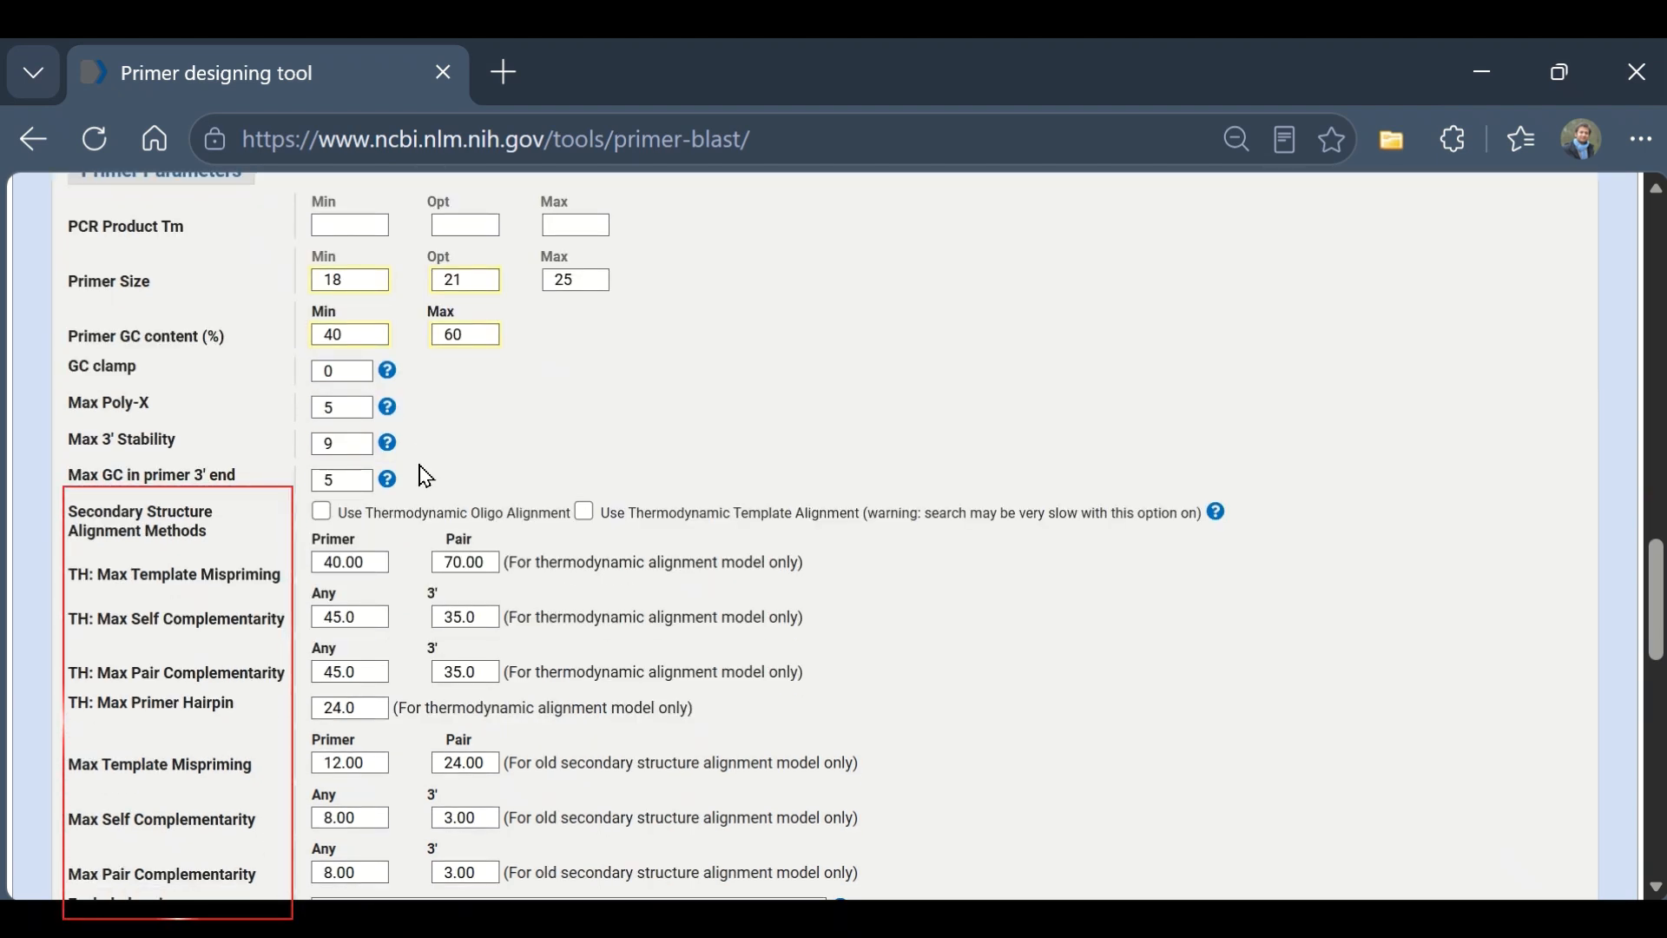
scroll(423, 495, "down", 2)
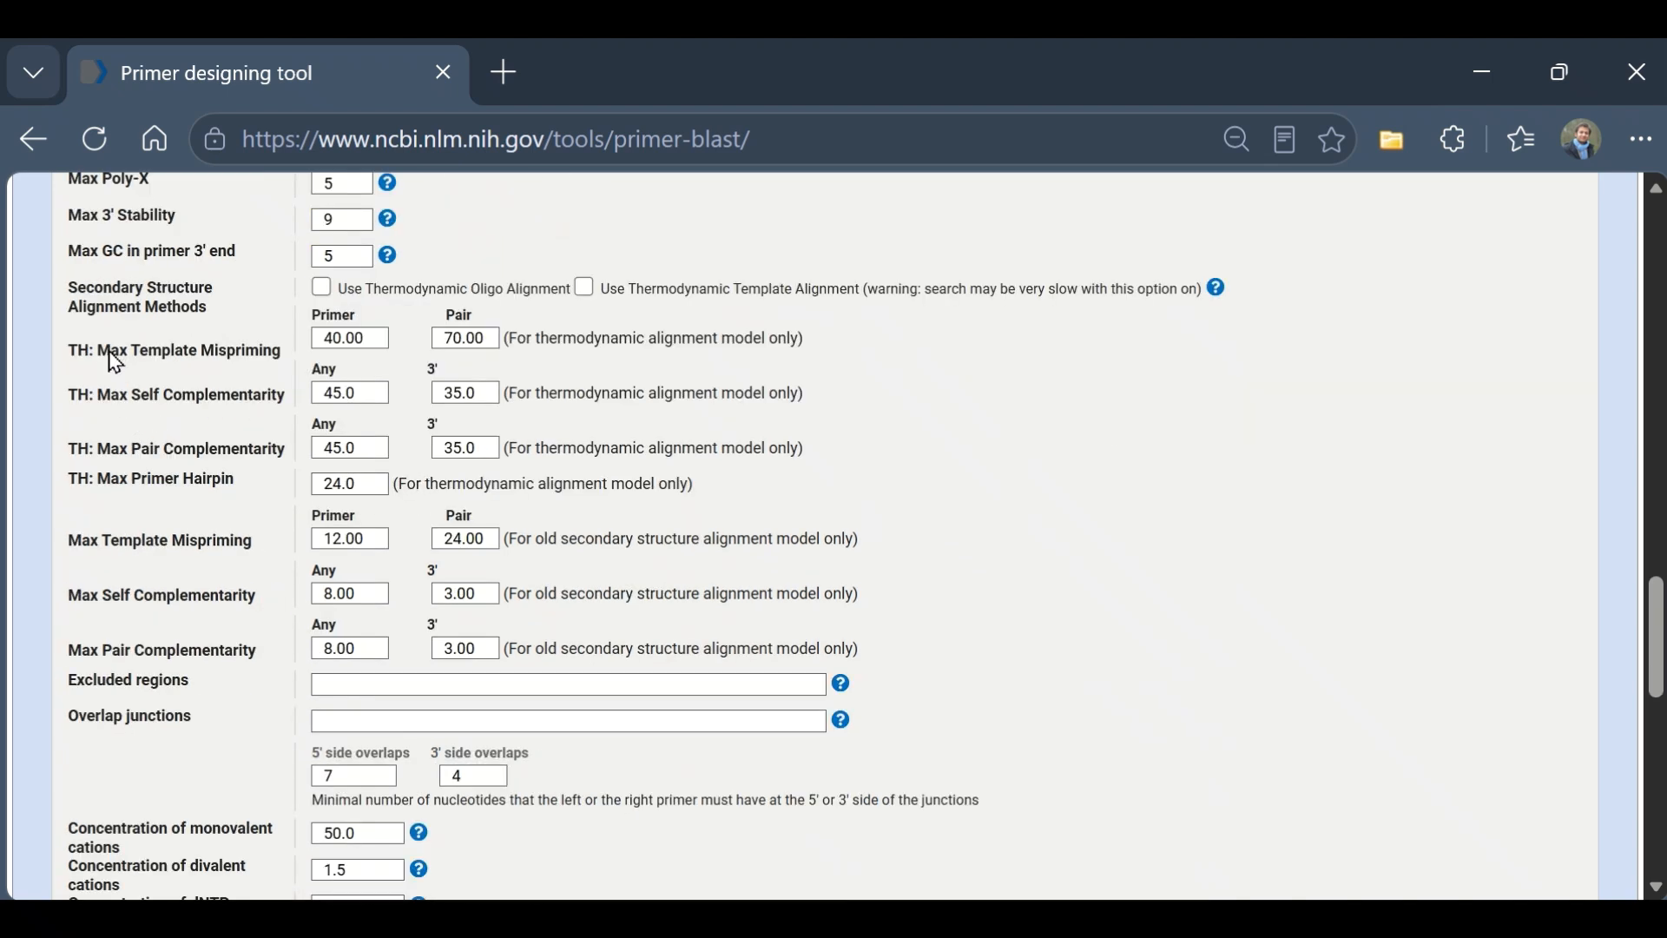
scroll(205, 662, "down", 10)
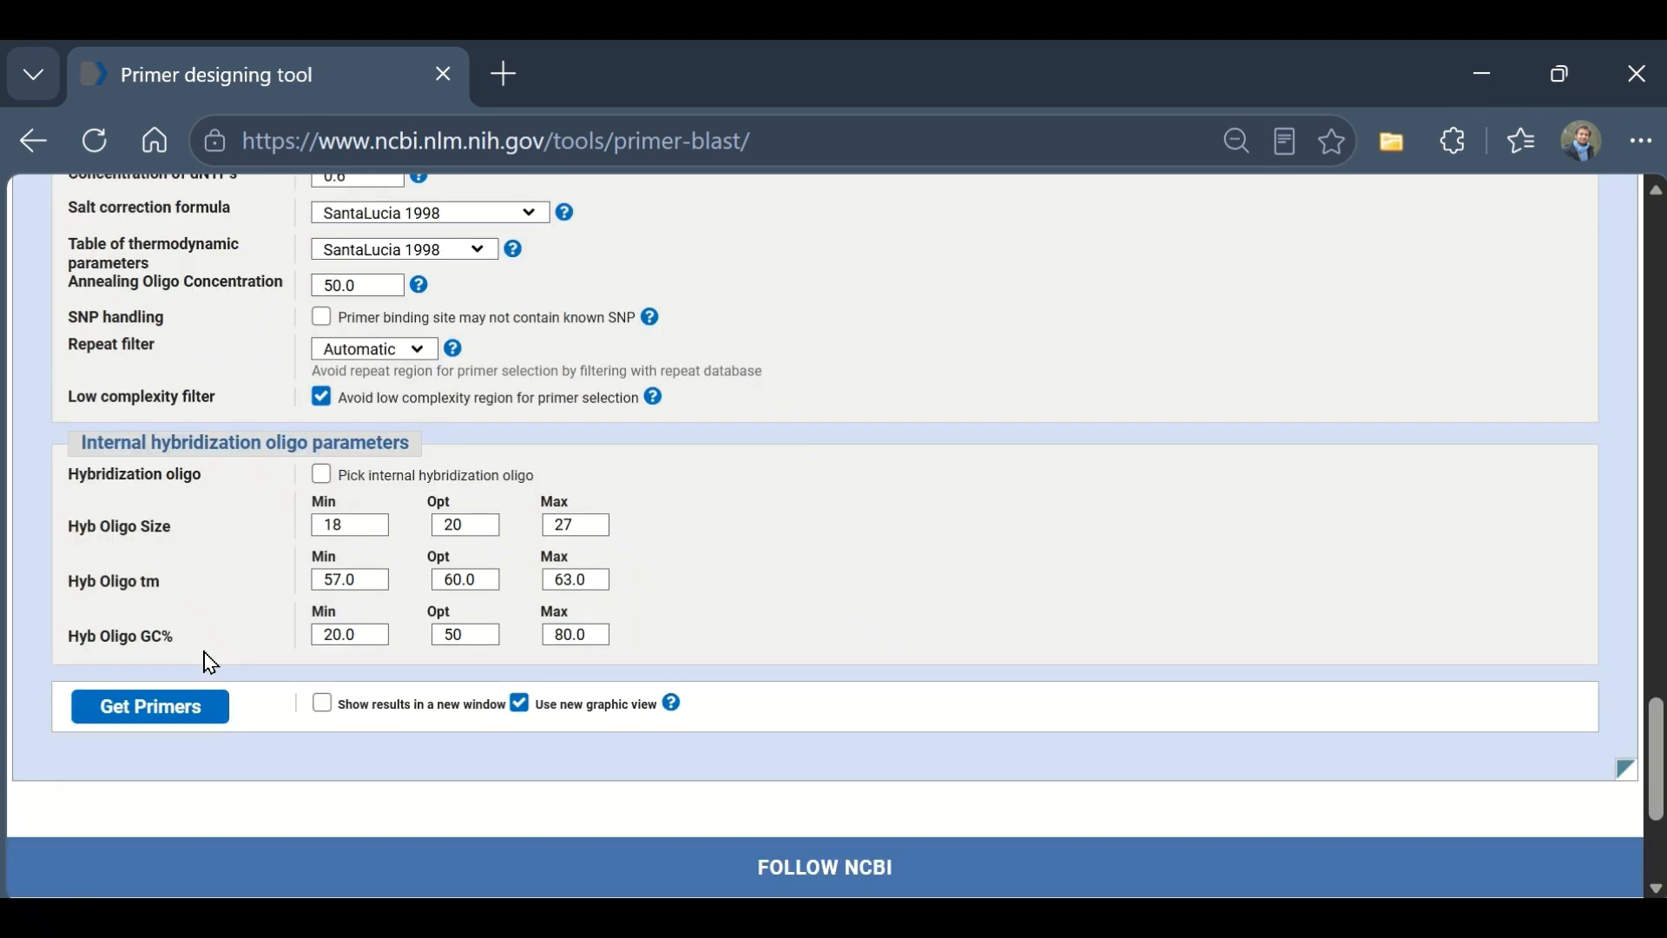
left_click(191, 720)
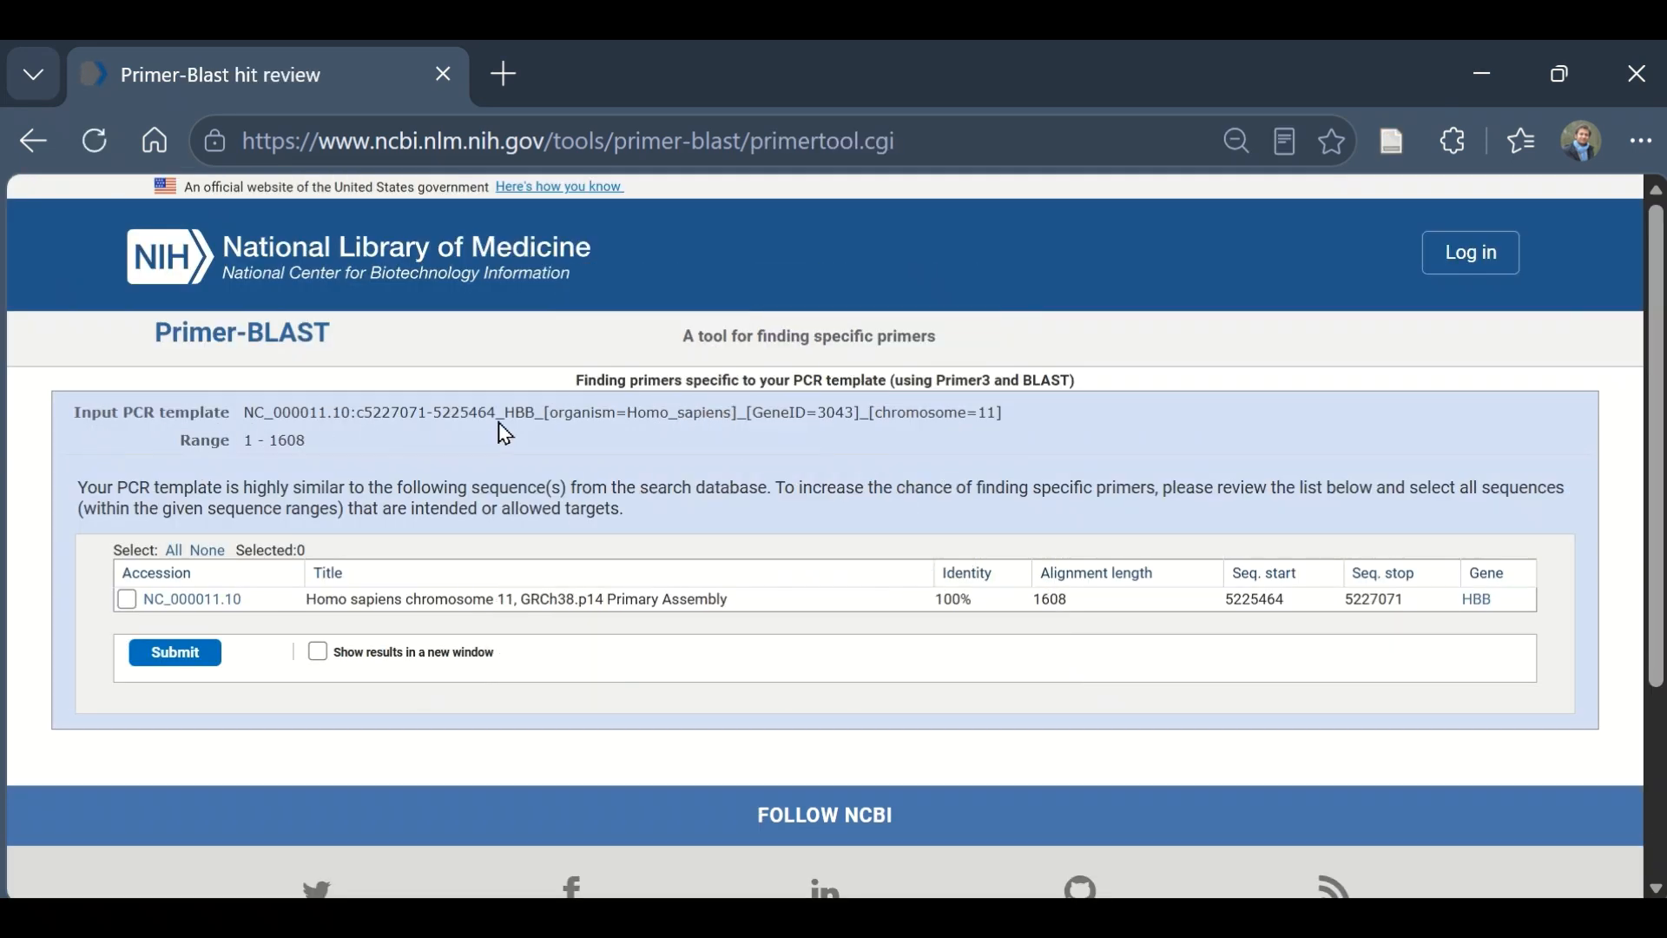
Step: Read the notice about sequences highly similar to the PCR template and submit the hit review
left_click_drag(132, 492, 552, 487)
left_click(577, 516)
left_click(186, 662)
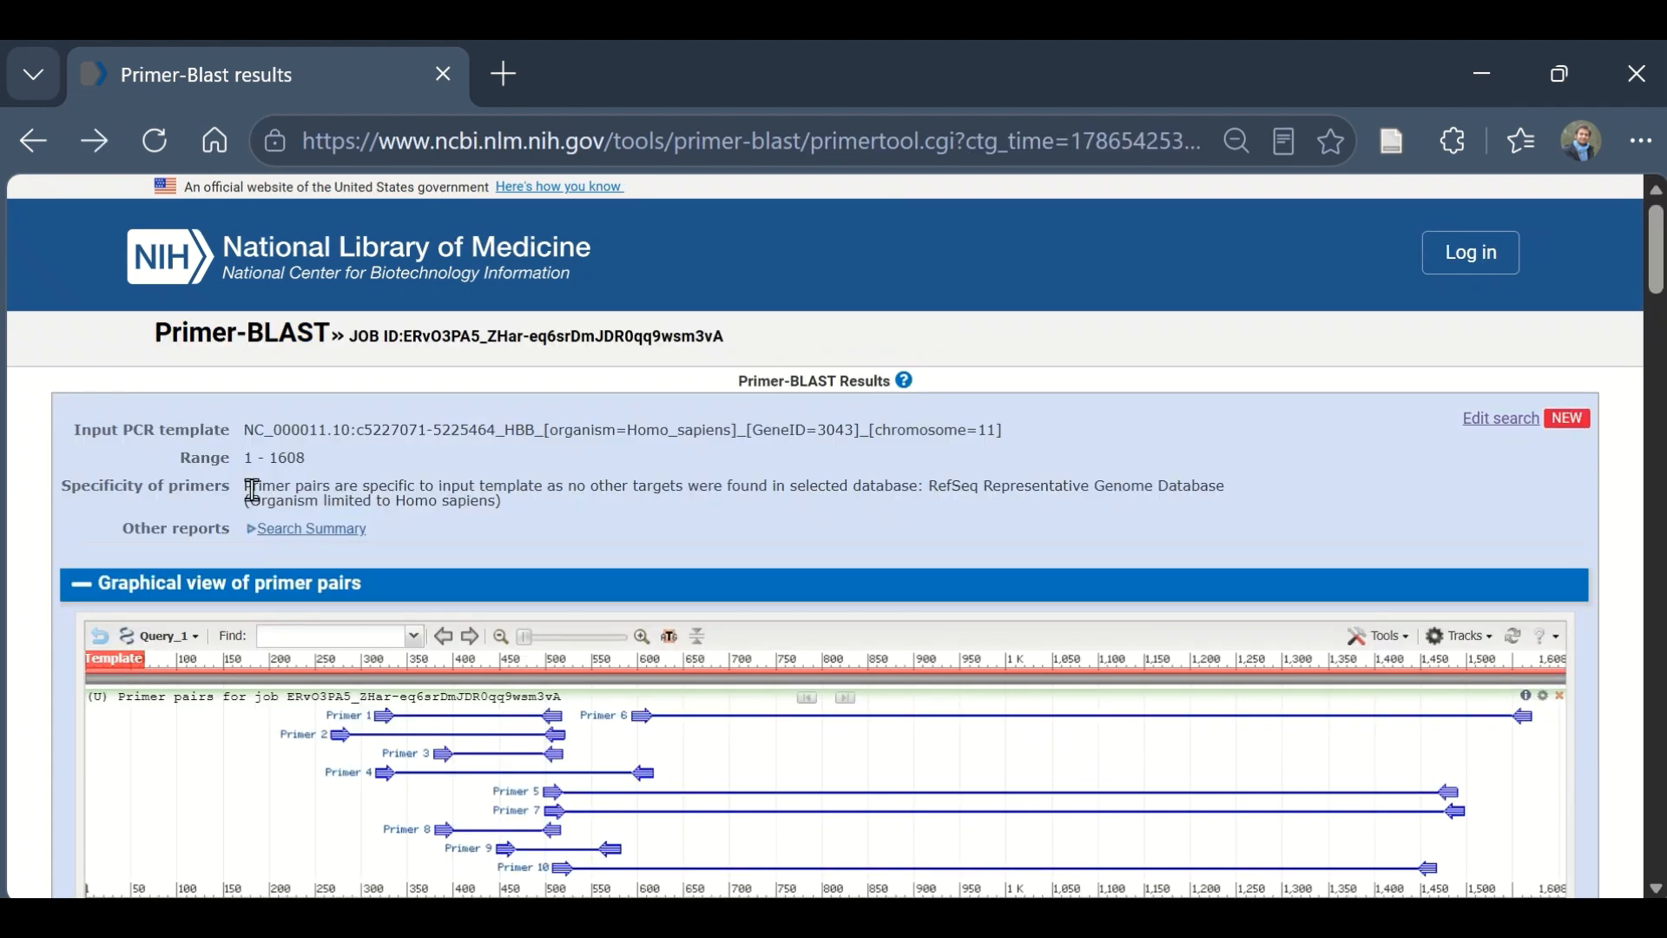
Step: Examine the primer specificity statement, the graphical view of primer pairs and the detailed primer reports
left_click_drag(248, 486, 955, 487)
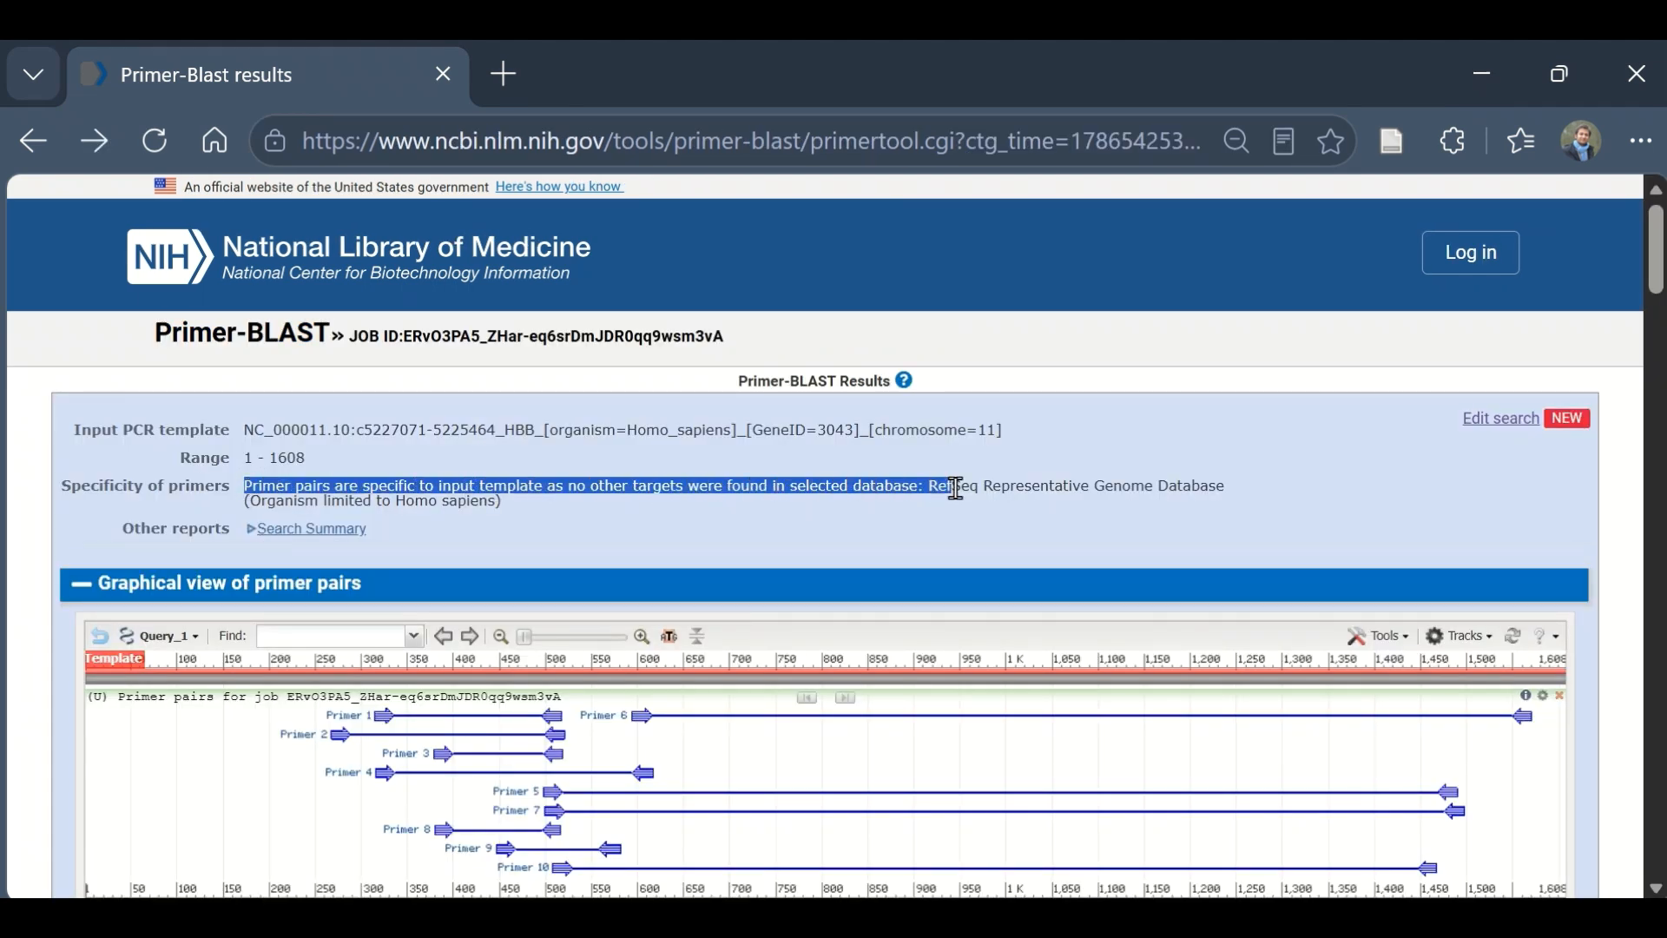
left_click(965, 521)
scroll(965, 561, "down", 3)
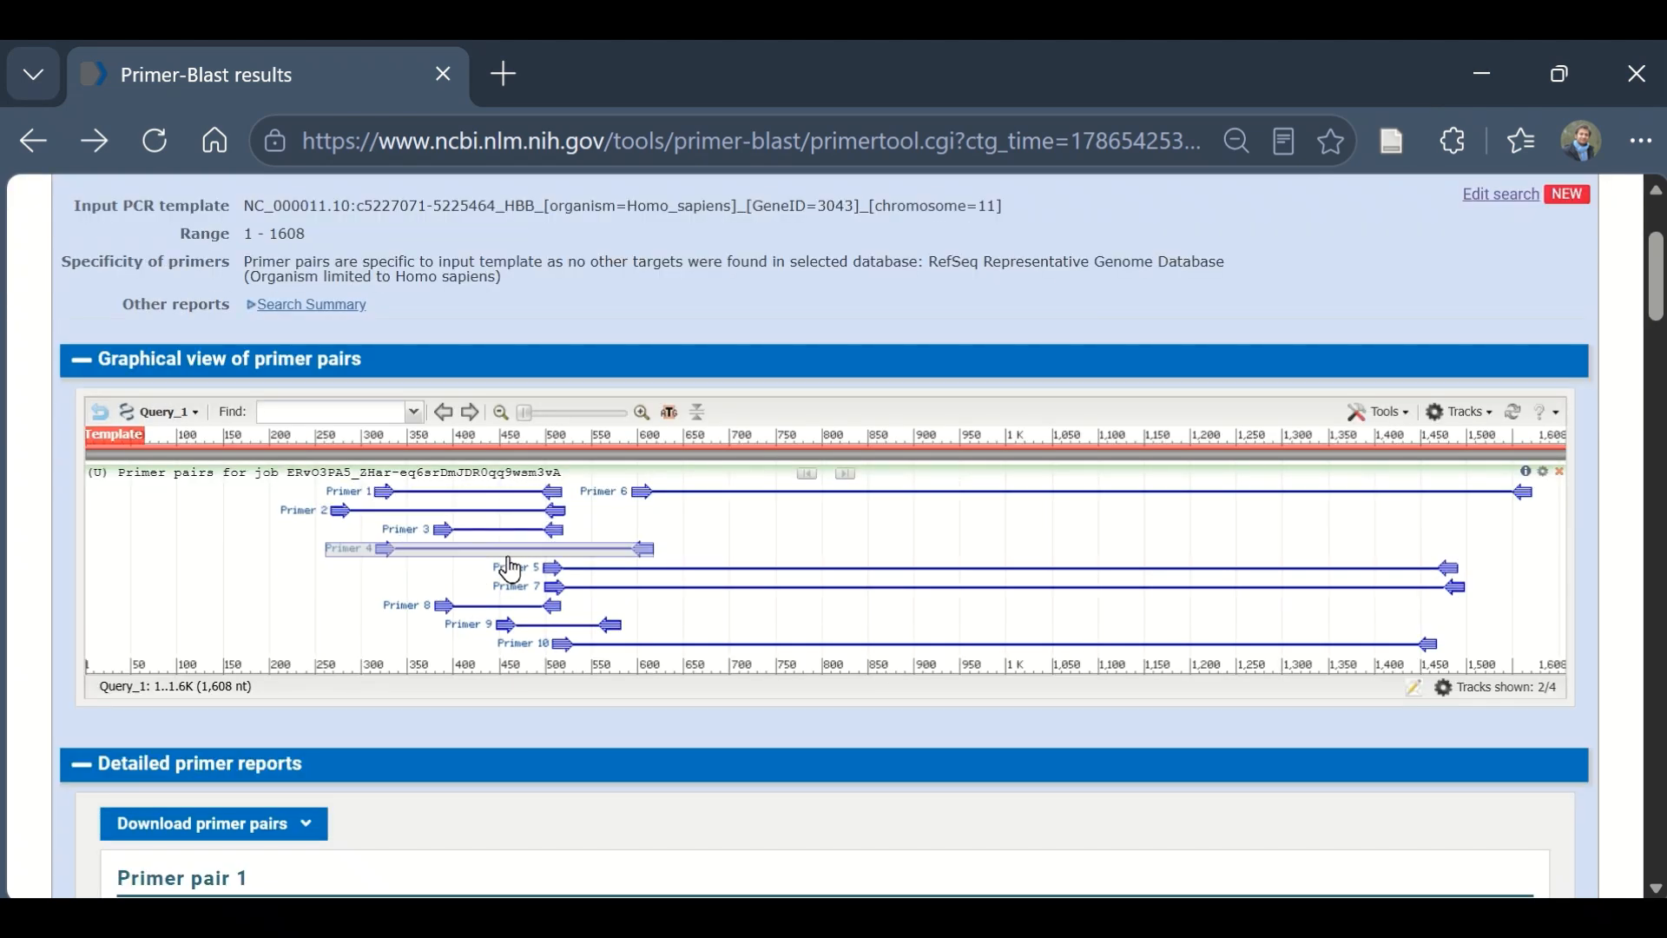
scroll(782, 629, "down", 3)
scroll(804, 634, "down", 3)
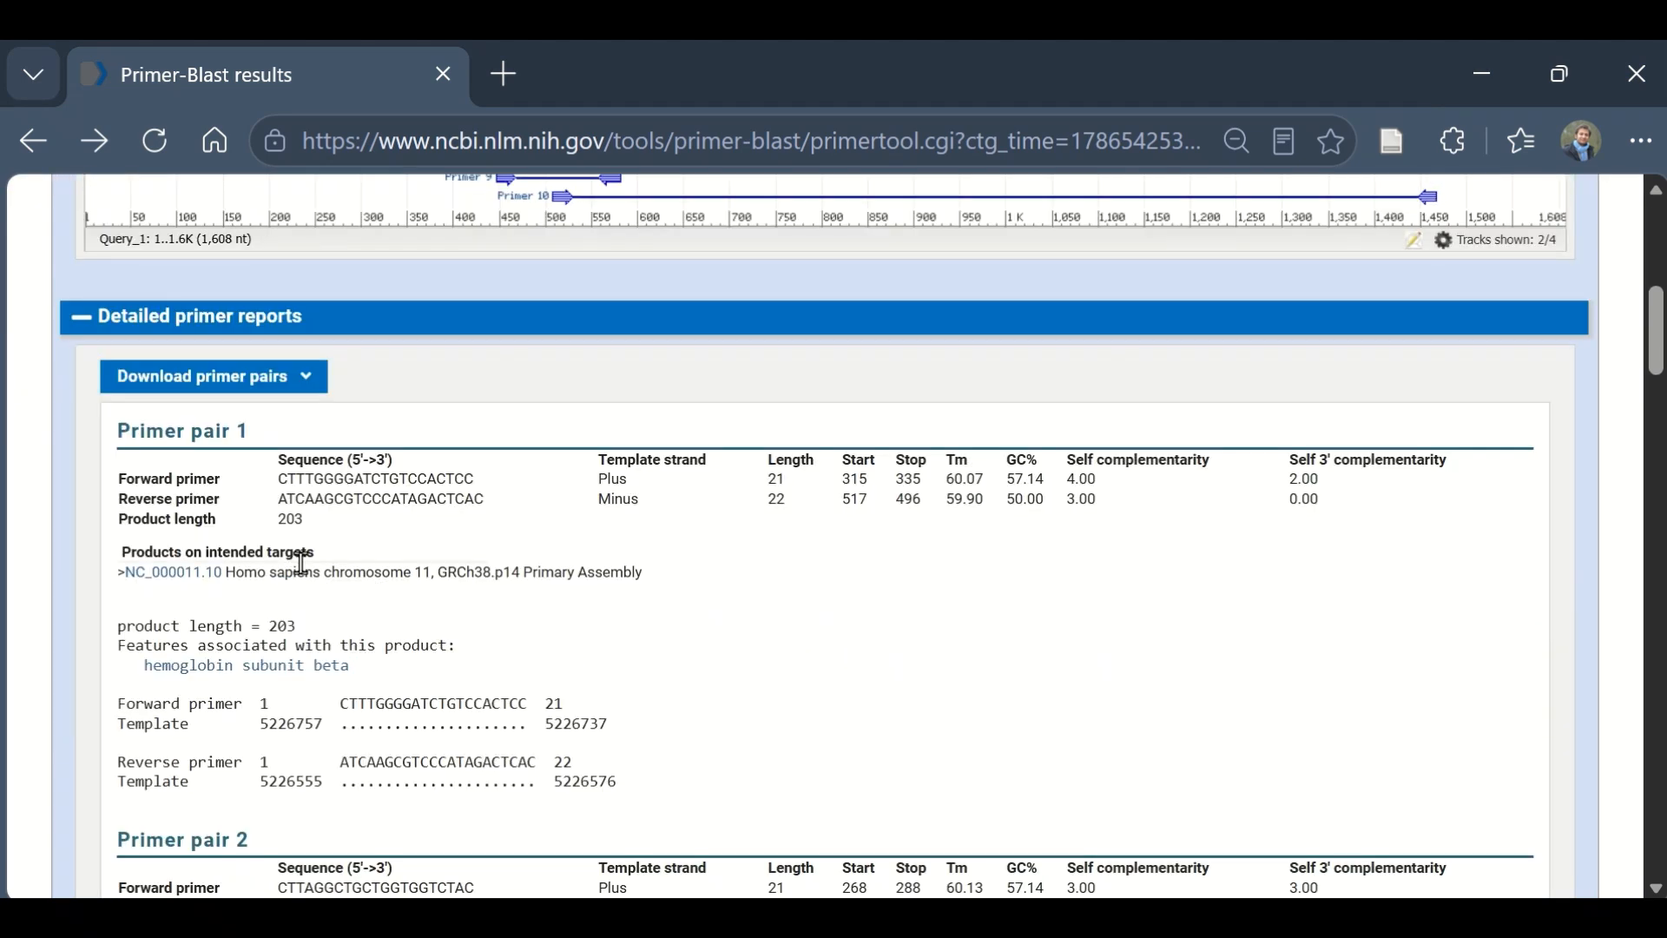
scroll(699, 673, "down", 20)
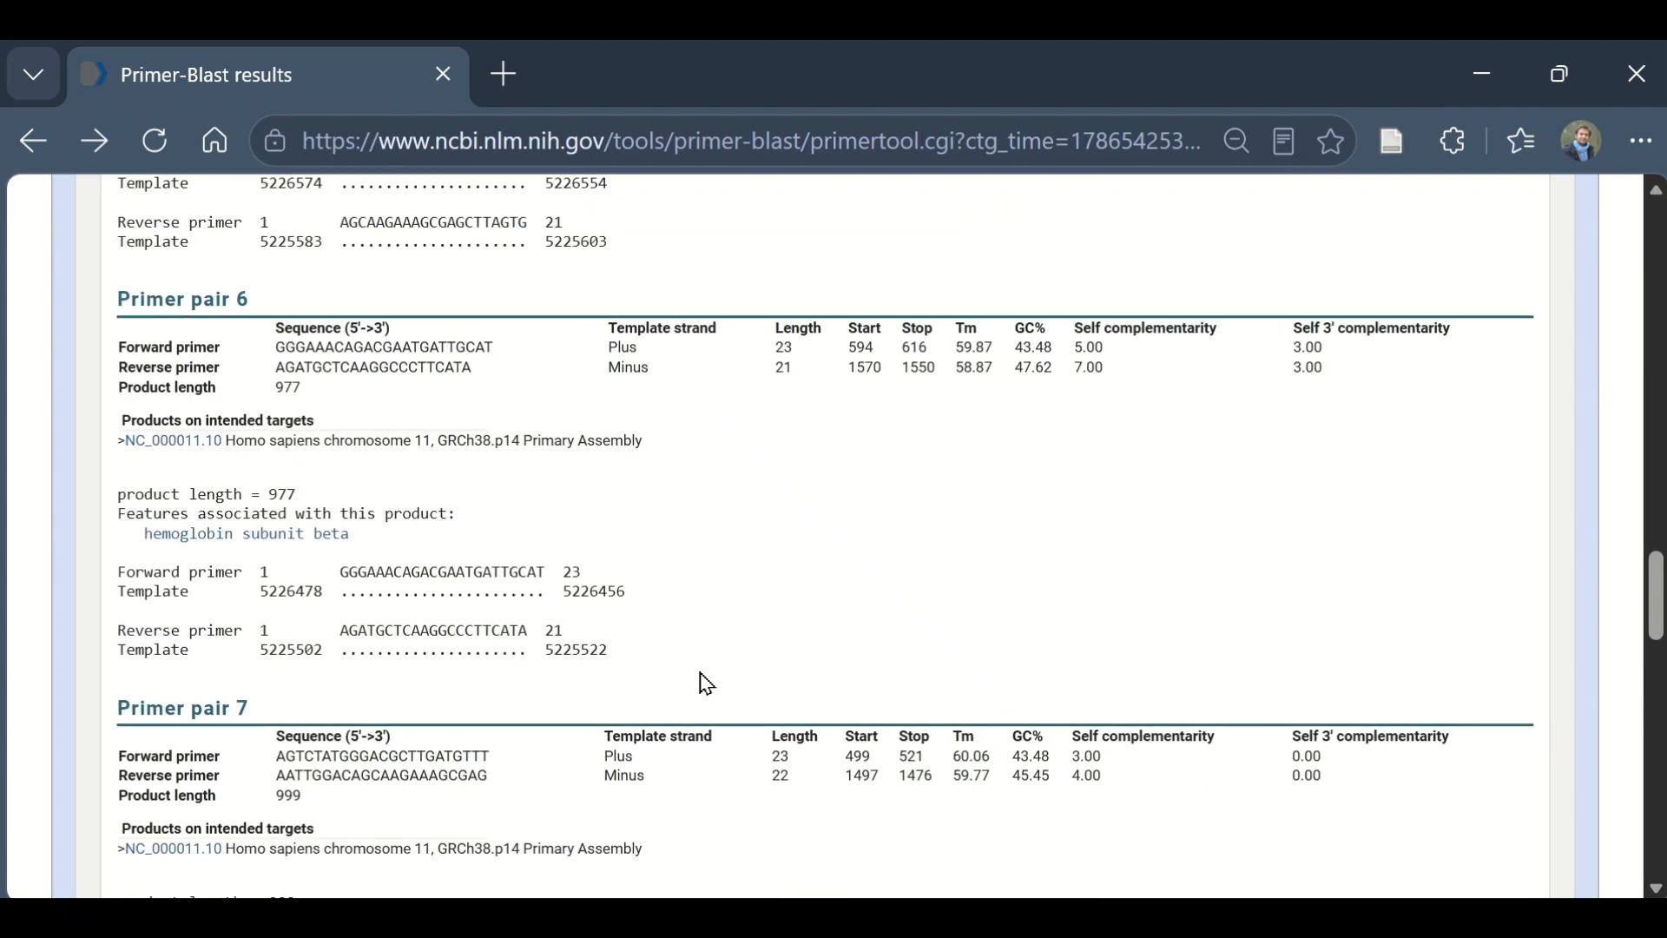
scroll(704, 683, "up", 20)
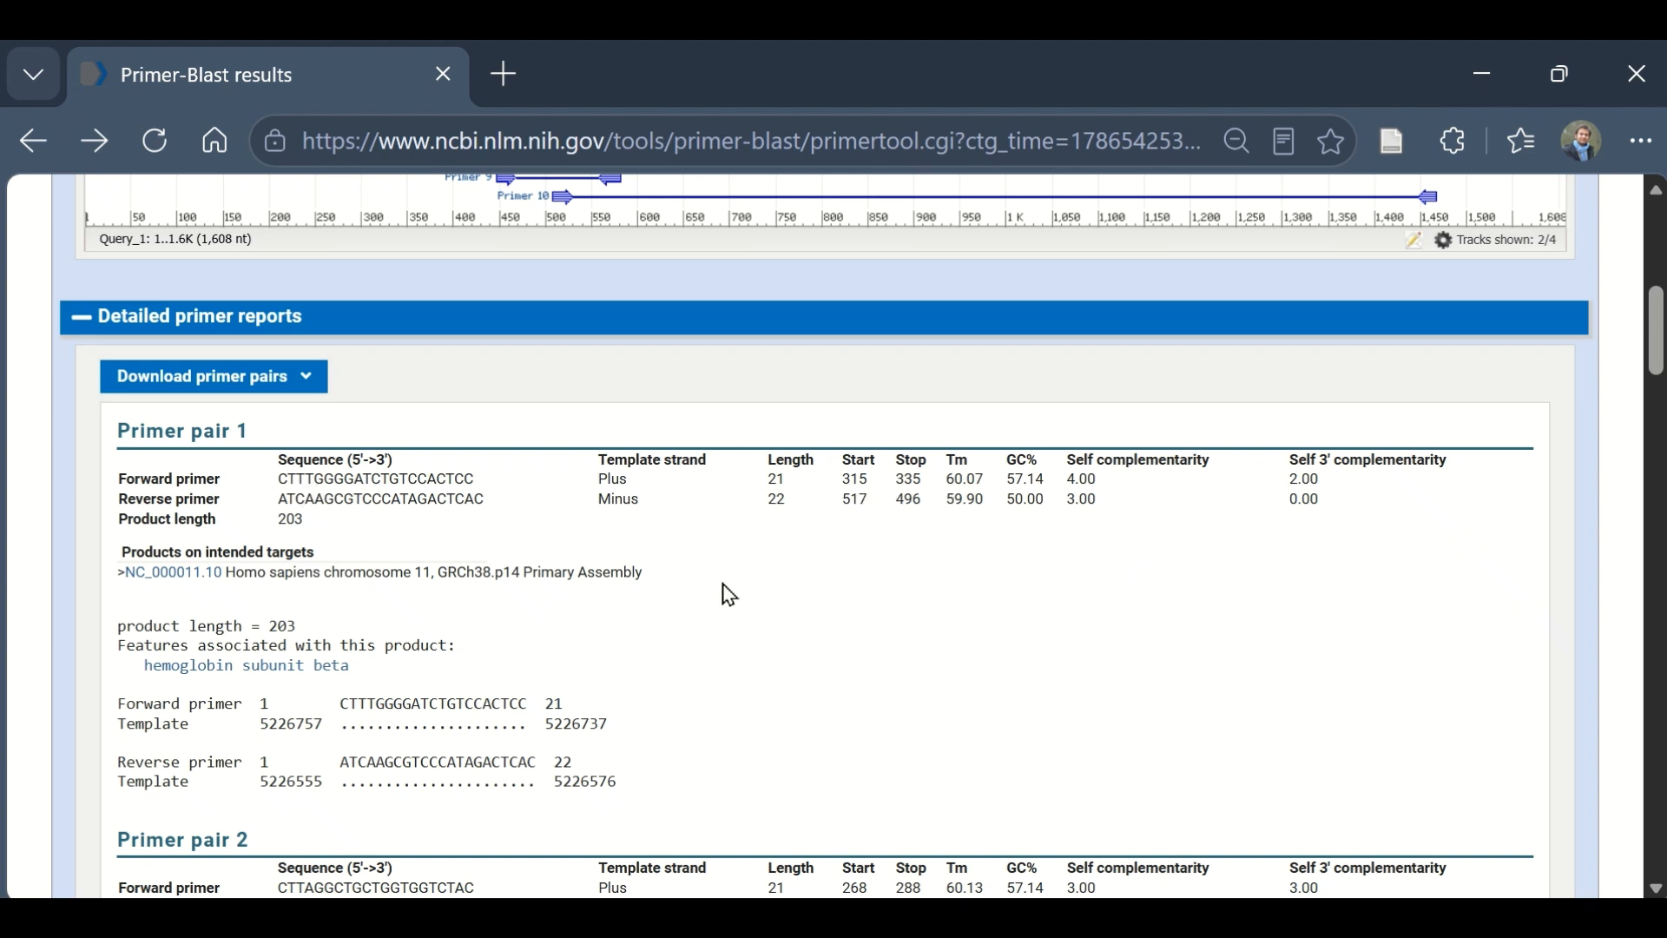
Step: Download the primer pairs from the detailed primer reports in Tabular format
scroll(729, 594, "up", 3)
left_click(319, 612)
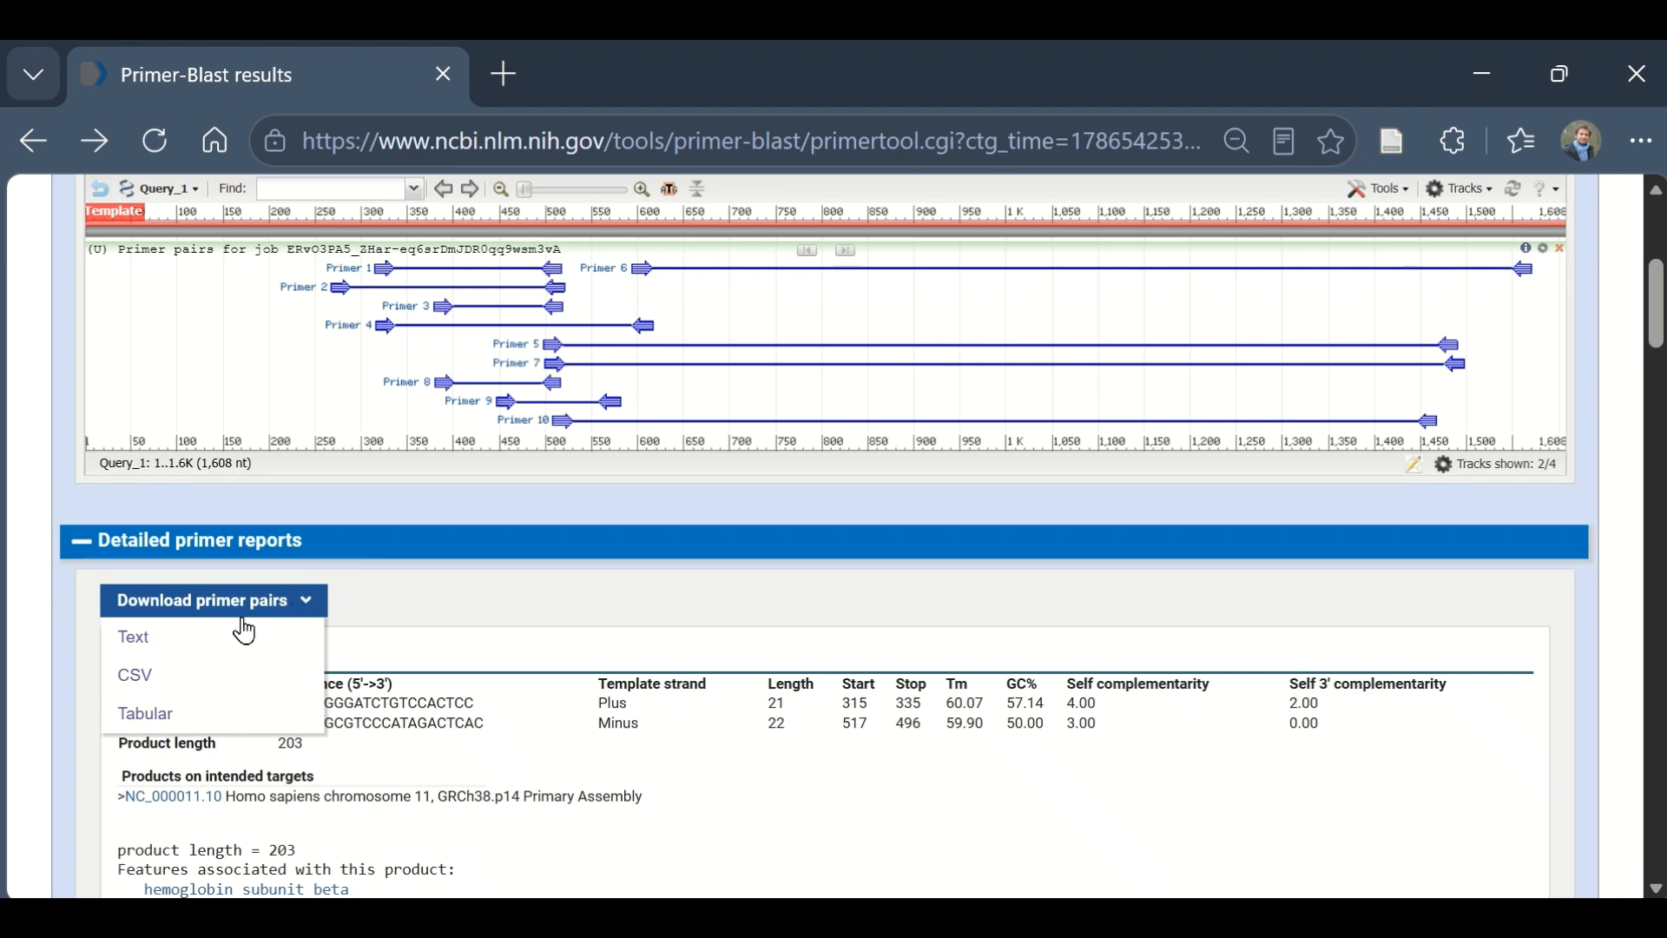
left_click(160, 738)
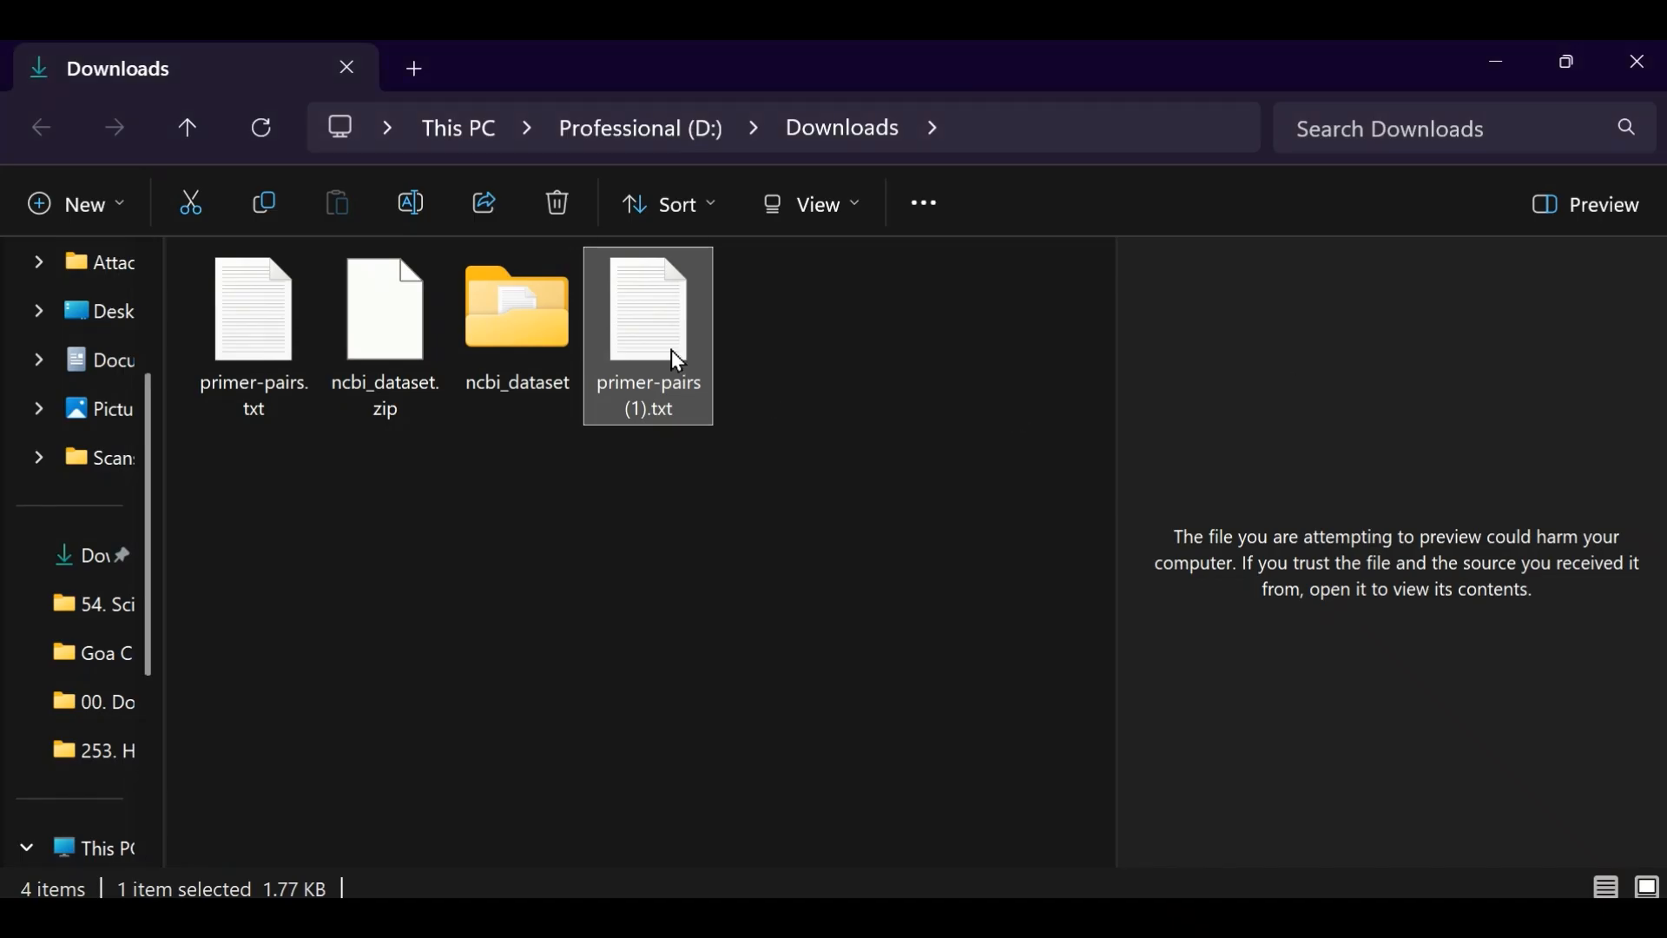
Step: Copy the full contents of the downloaded primer-pairs (1).txt and paste them at cell A1 of a new blank Excel workbook
double_click(671, 351)
key("ctrl+a")
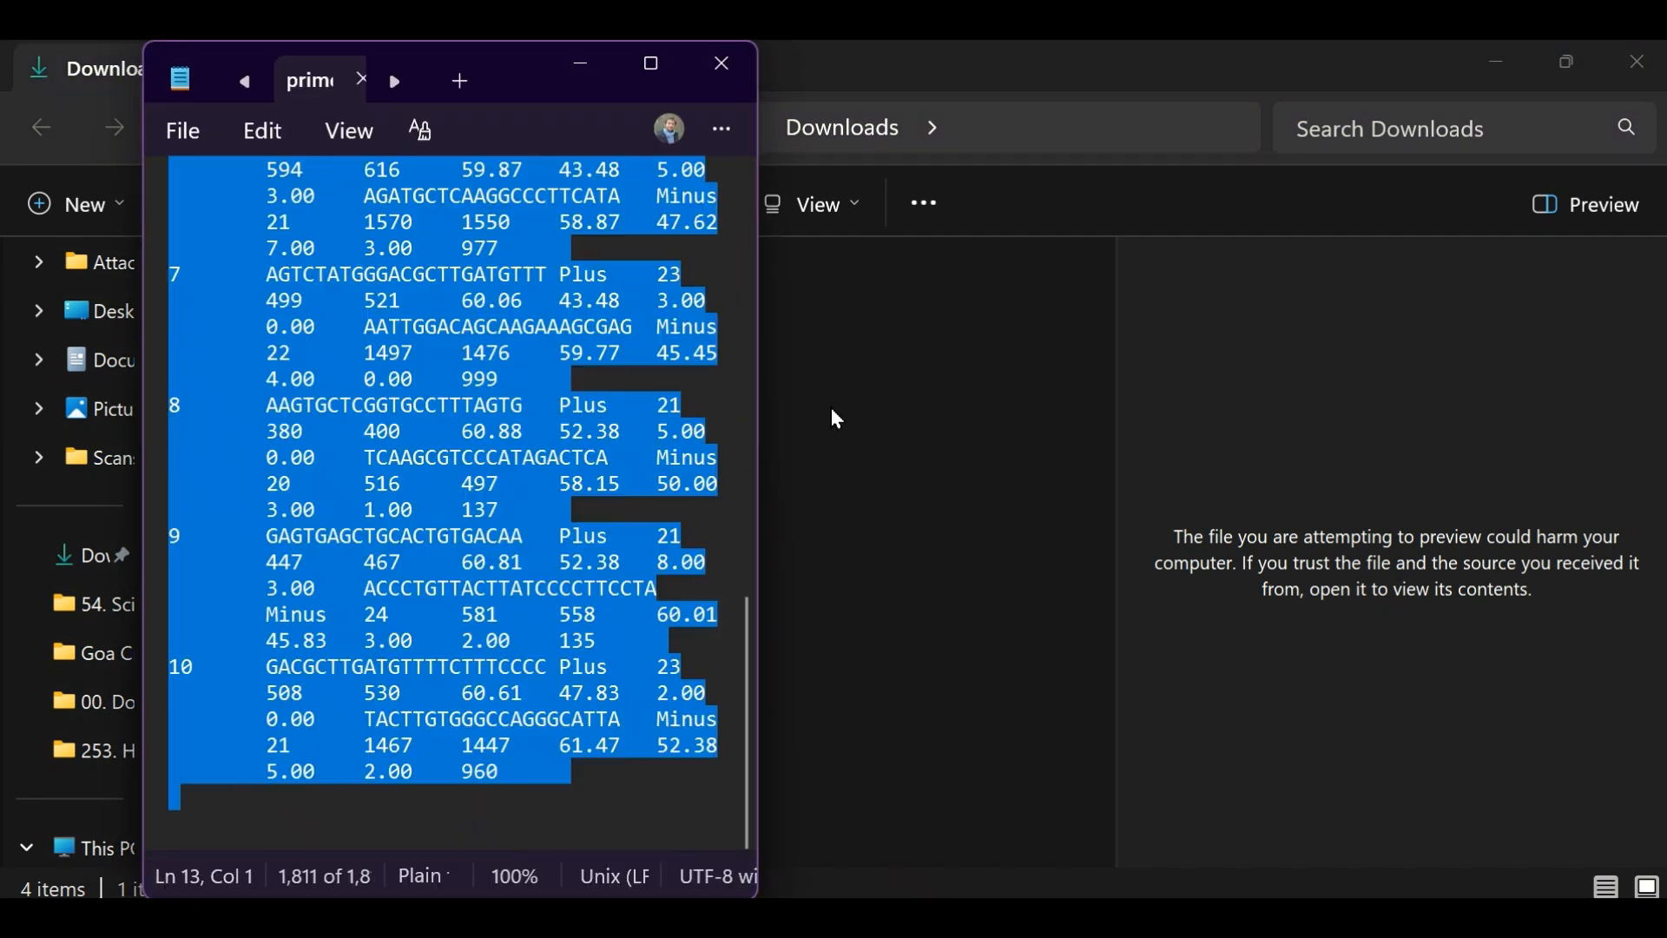
key("super")
type("exc")
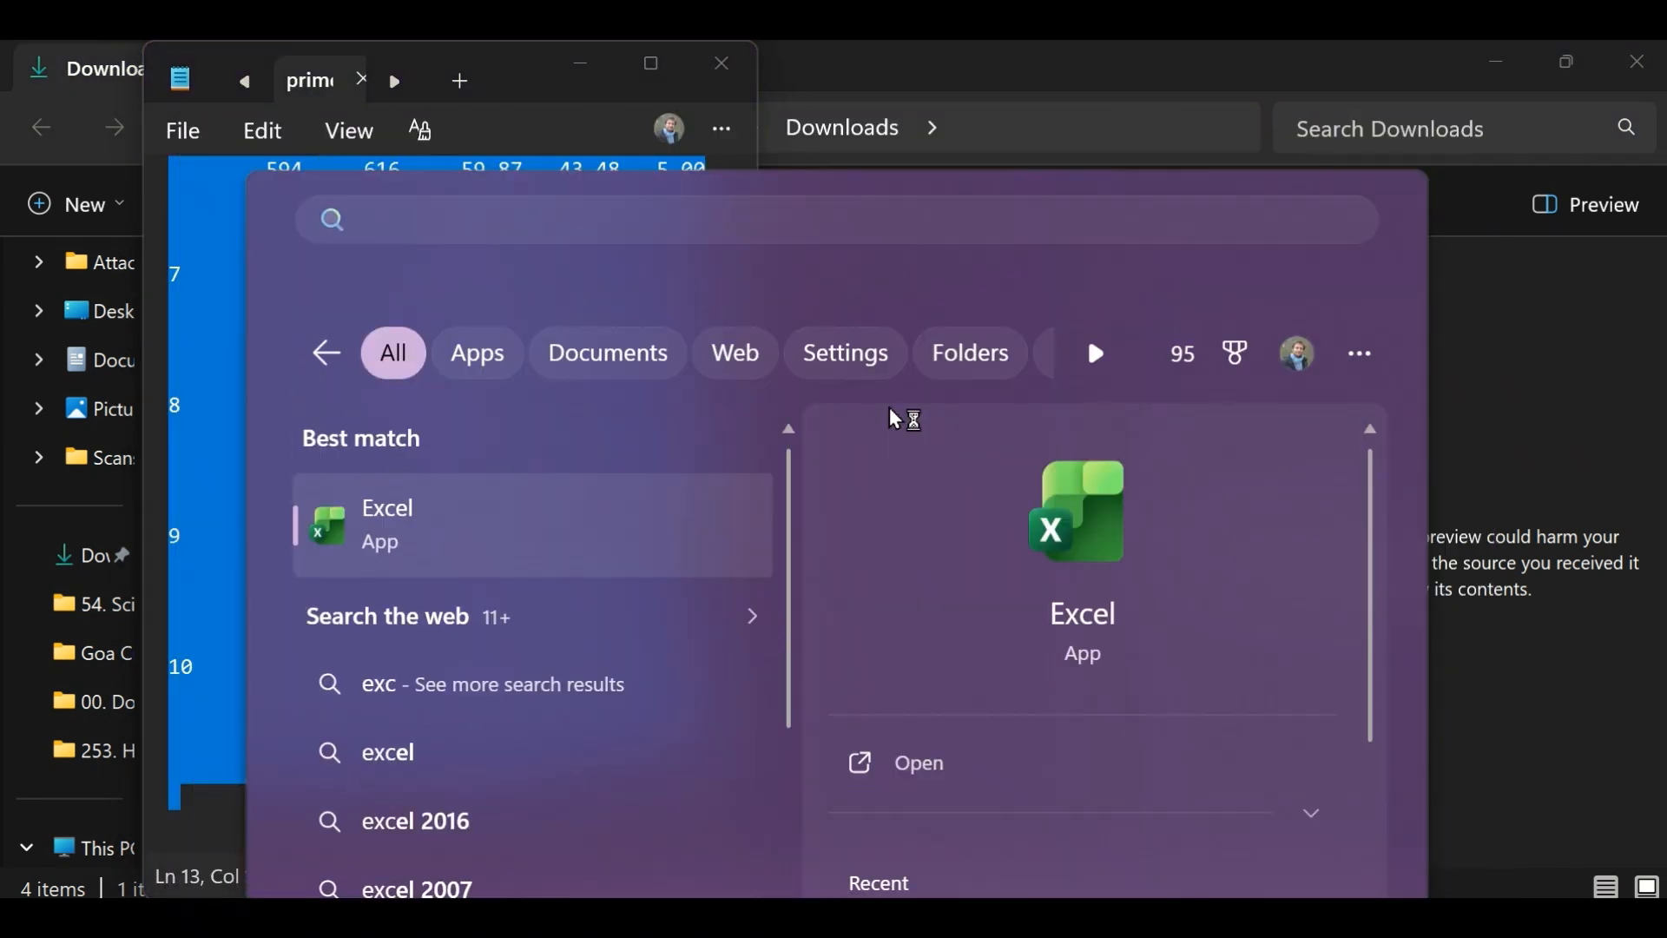
key("Return")
left_click(543, 401)
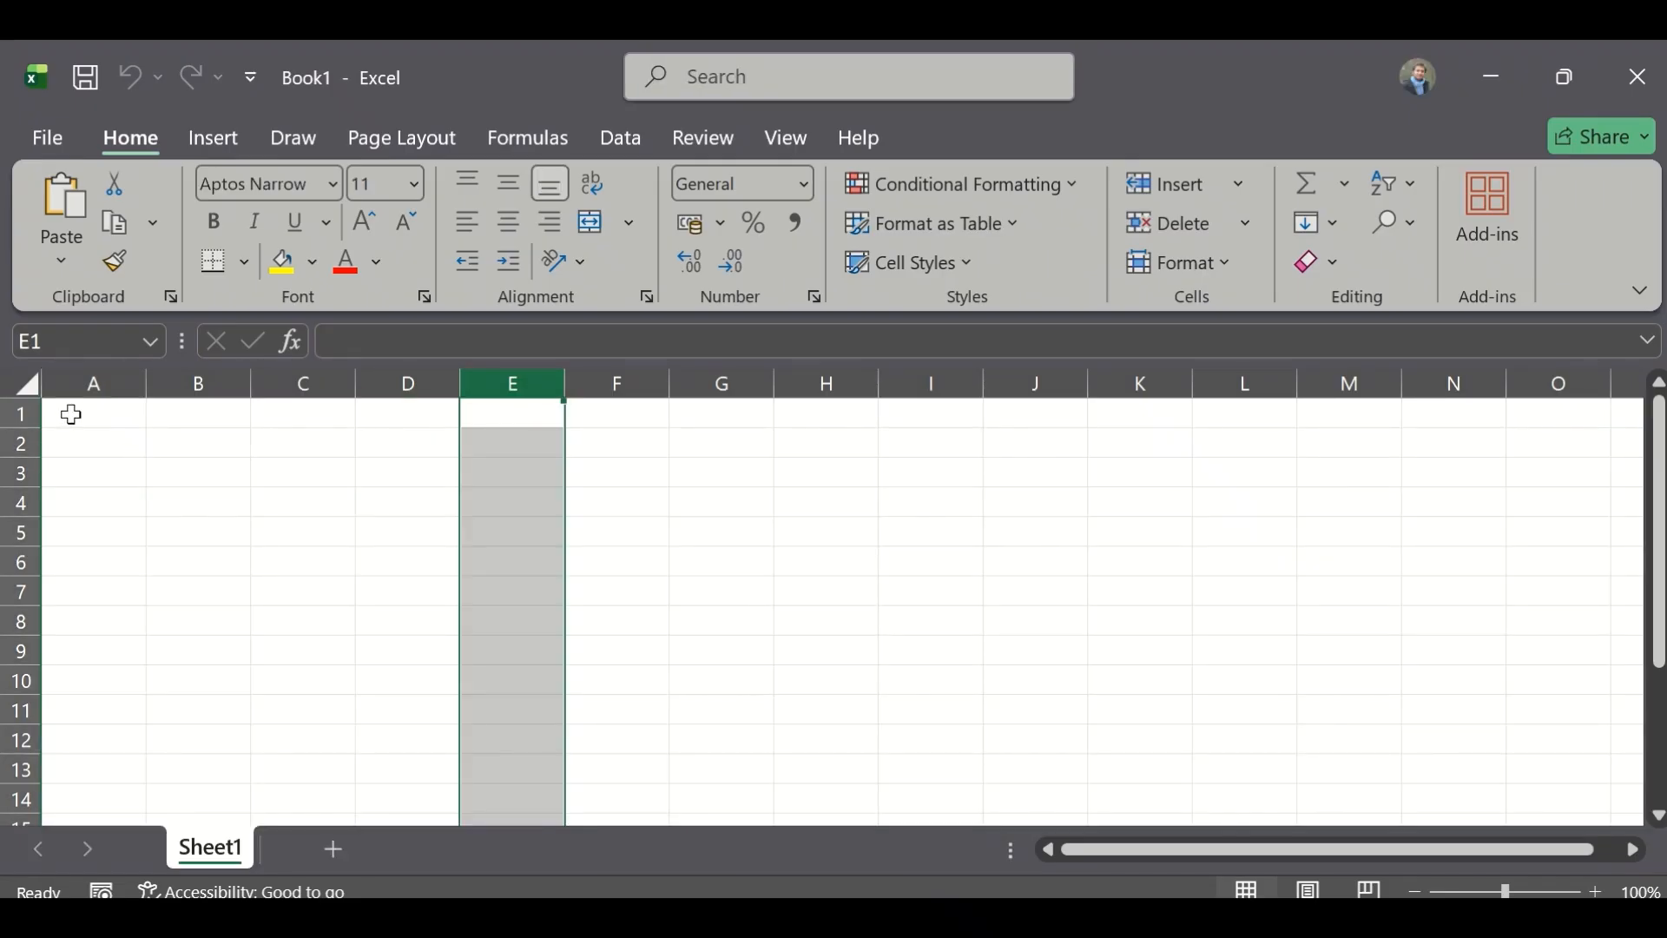
key("ctrl+v")
Step: Check the pasted primer pair numbers in column A and the forward primer sequence header in B1
left_click(260, 487)
left_click_drag(103, 443, 96, 709)
left_click(213, 410)
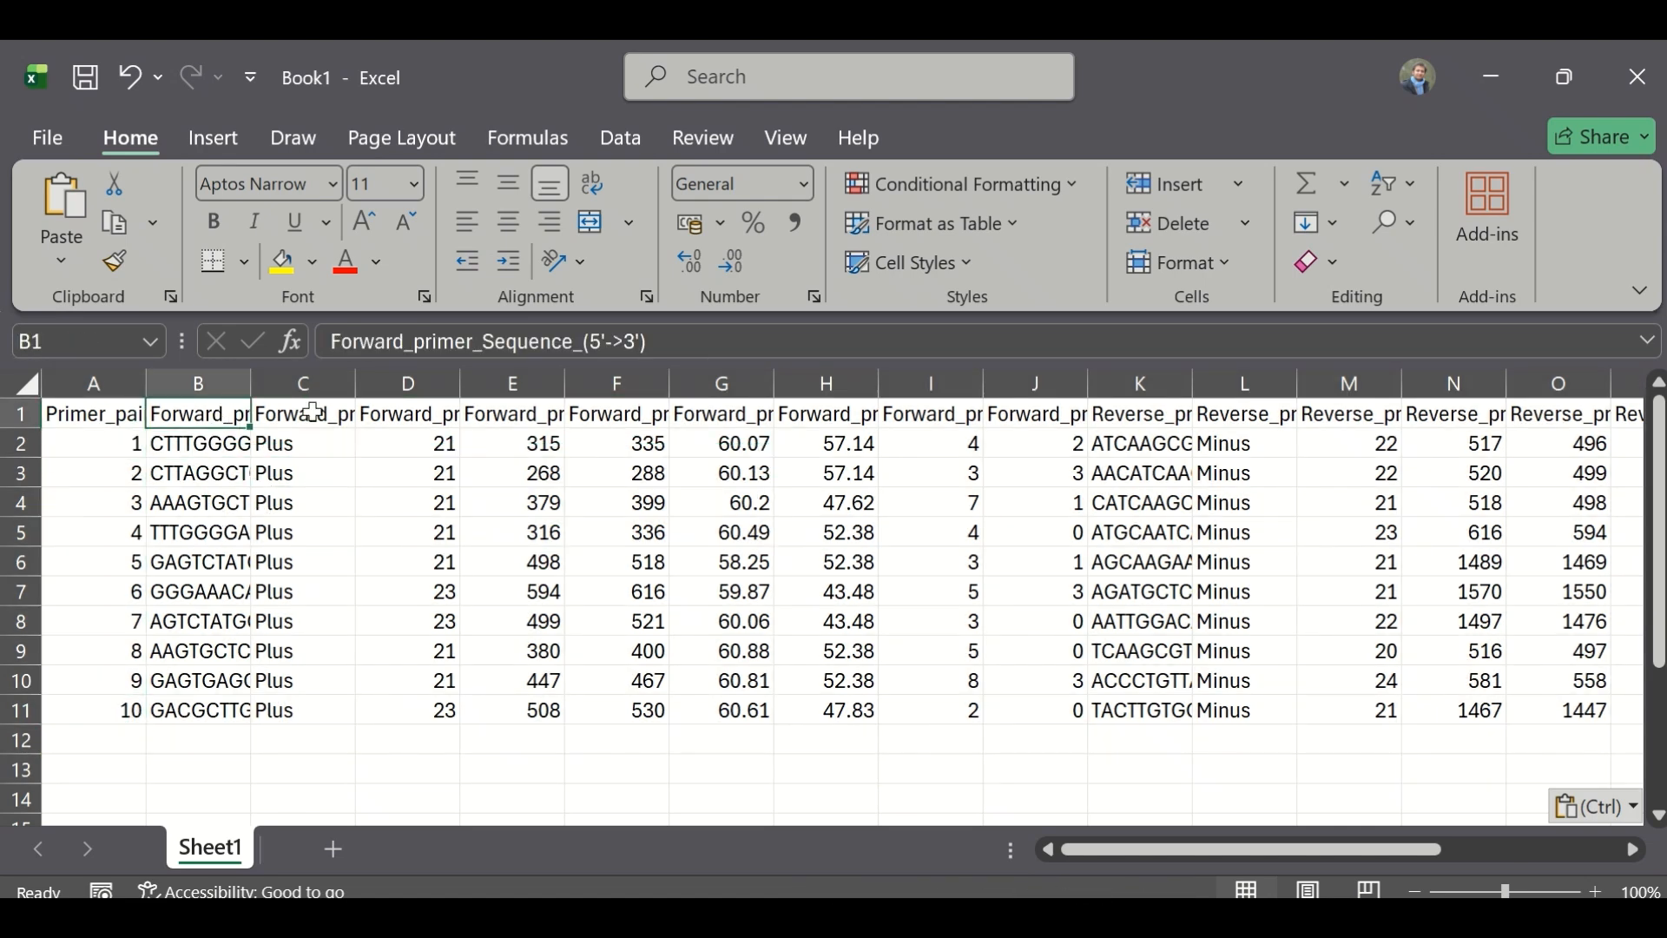
left_click(720, 333)
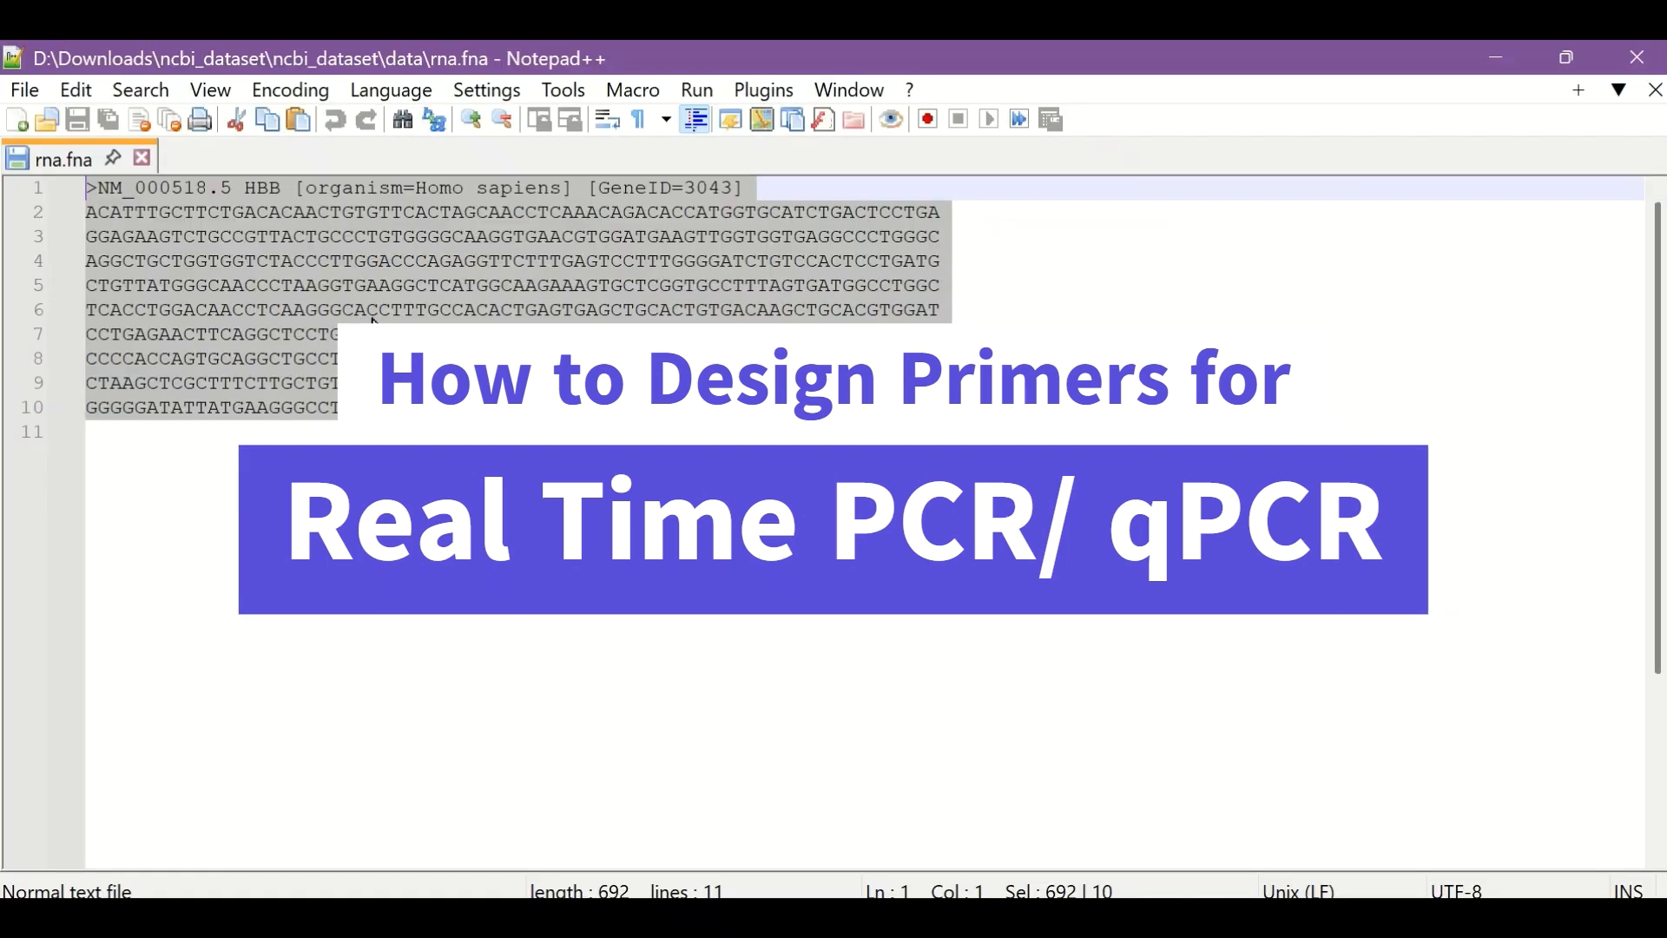
Step: Switch to the Edge browser and paste the copied HBB mRNA record from rna.fna as the PCR template's FASTA sequence
left_click(786, 918)
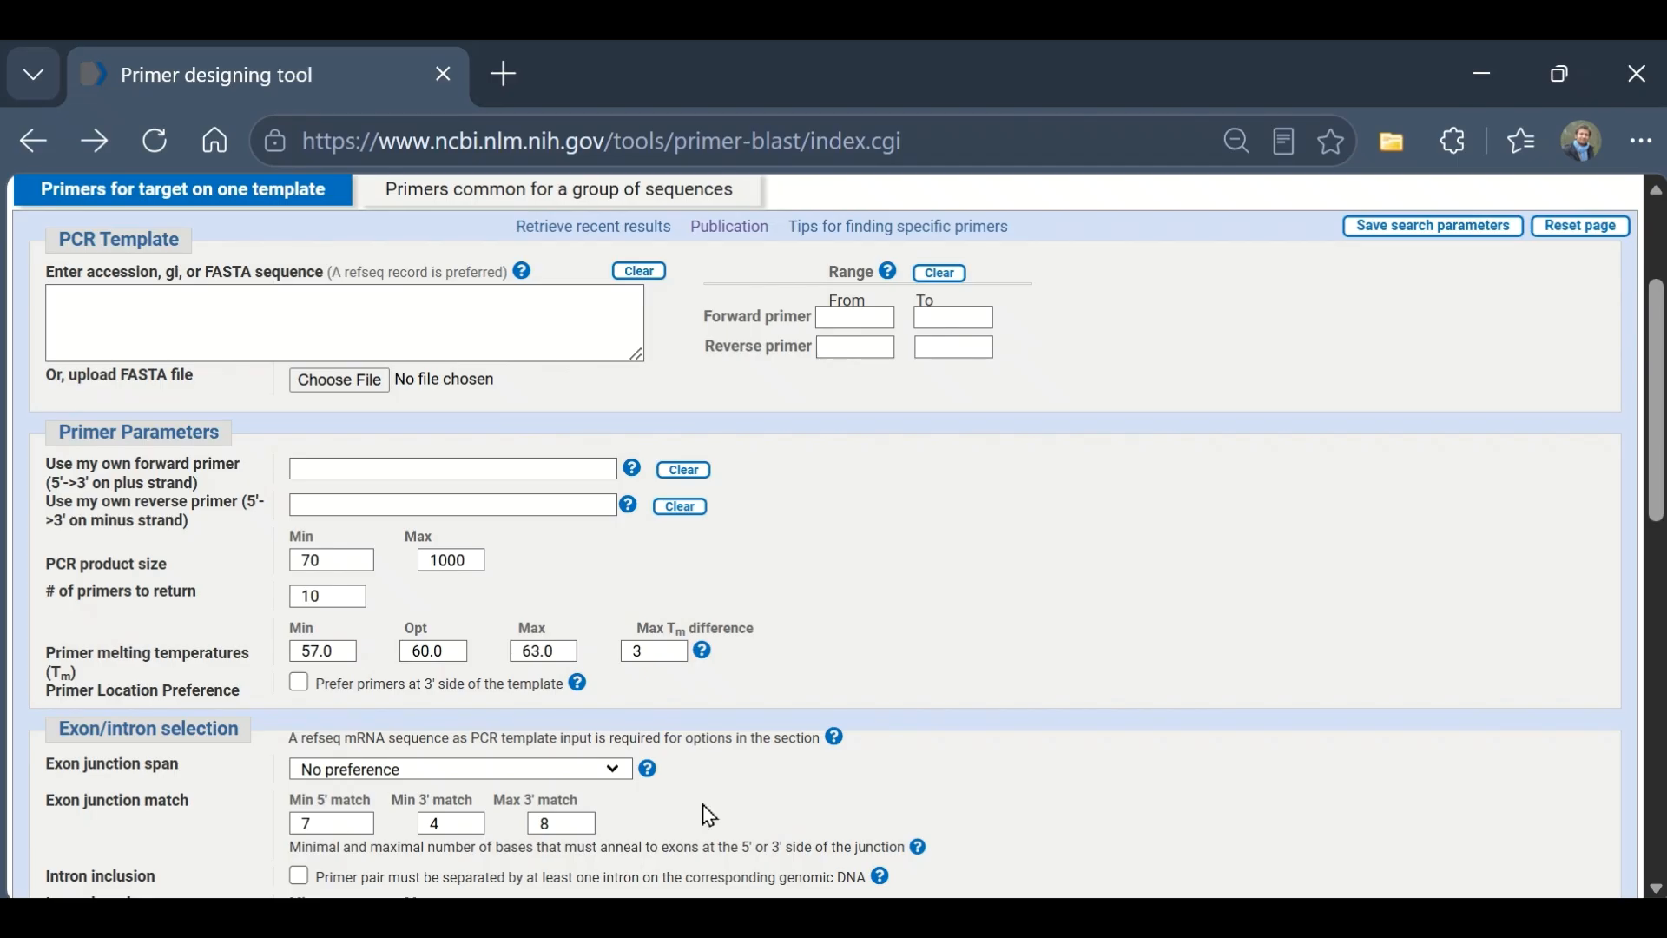
left_click(240, 337)
key("ctrl+v")
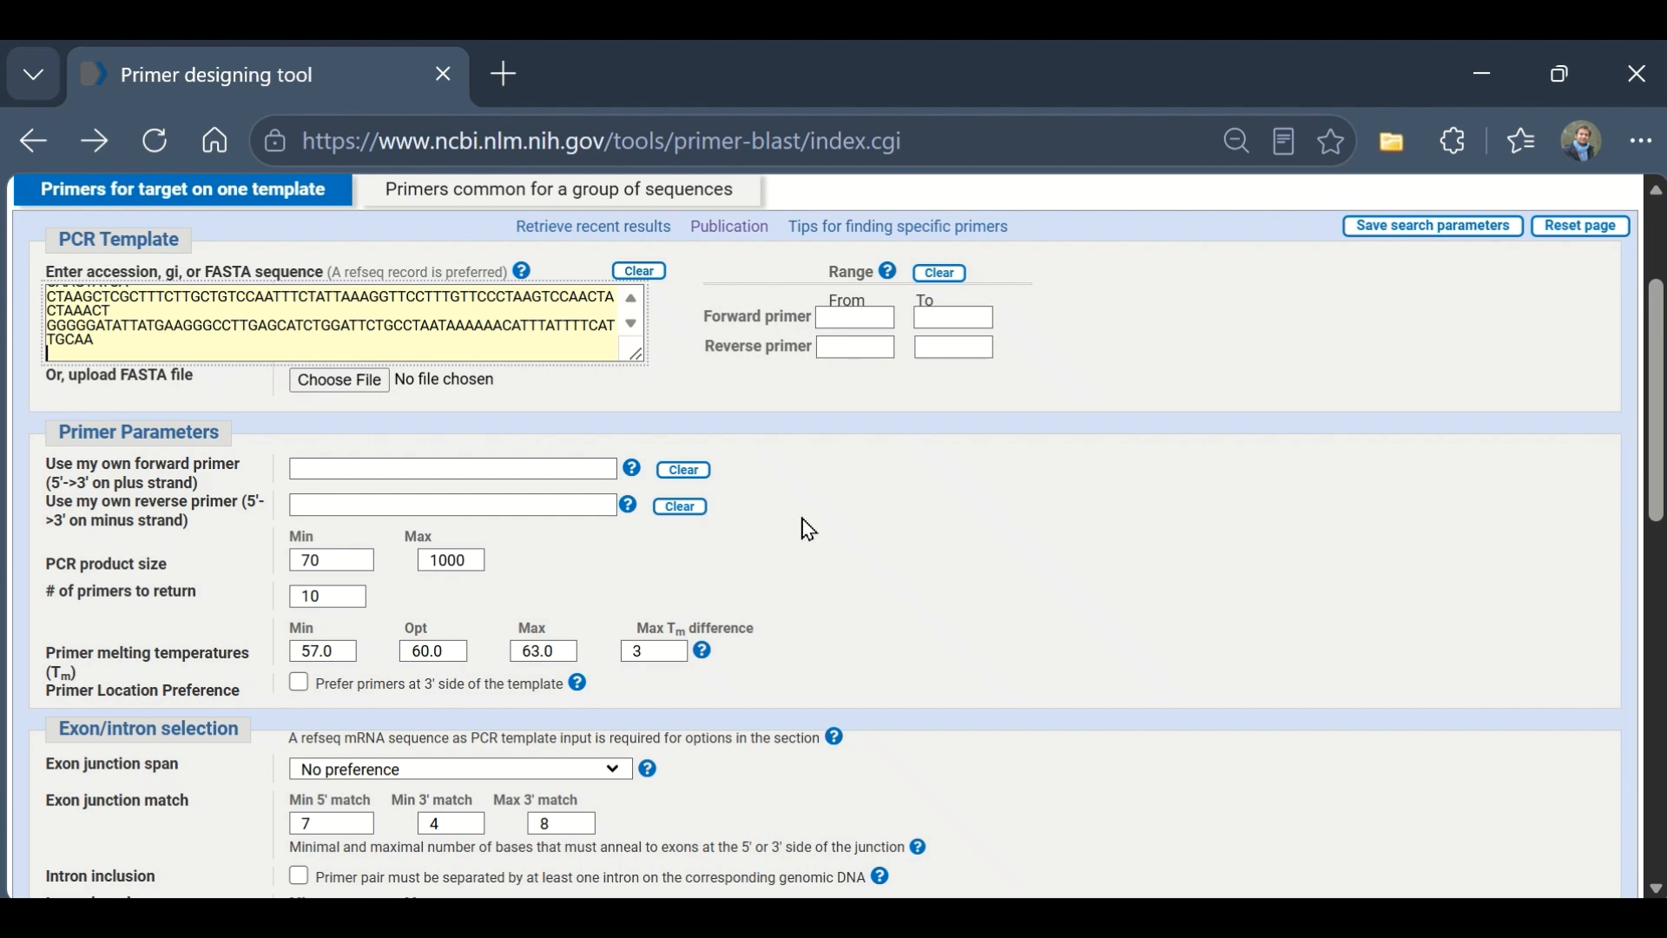
Step: Set the maximum PCR product size to 200 for the mRNA template
scroll(521, 391, "down", 3)
left_click_drag(478, 334, 387, 343)
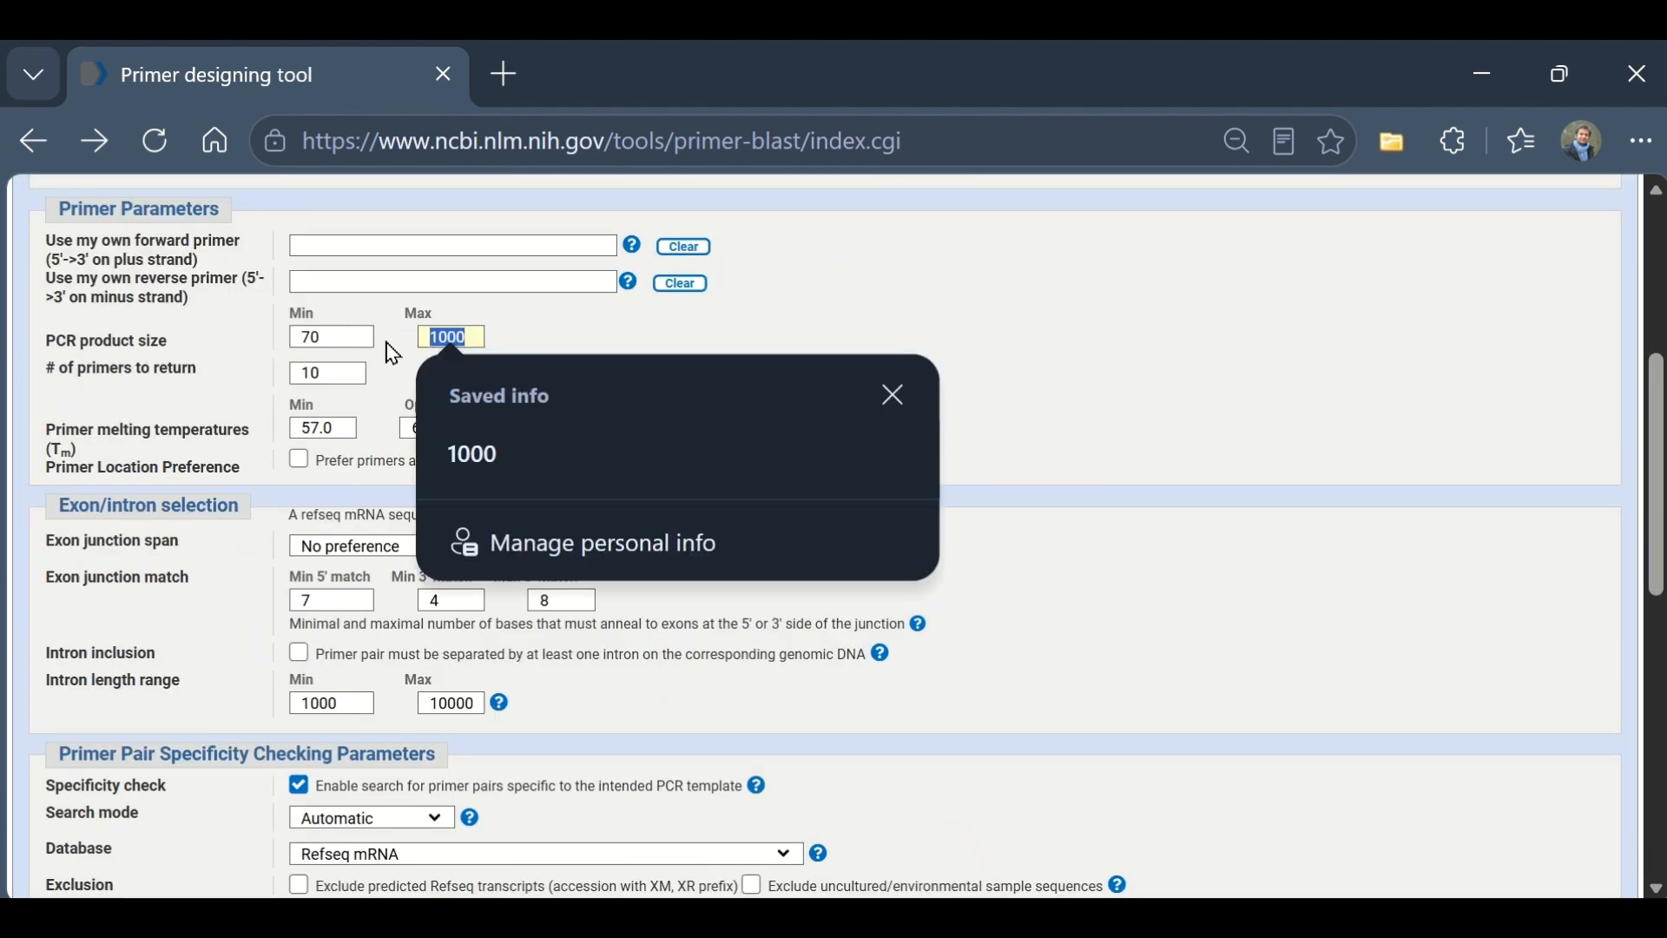
type("200")
left_click(829, 335)
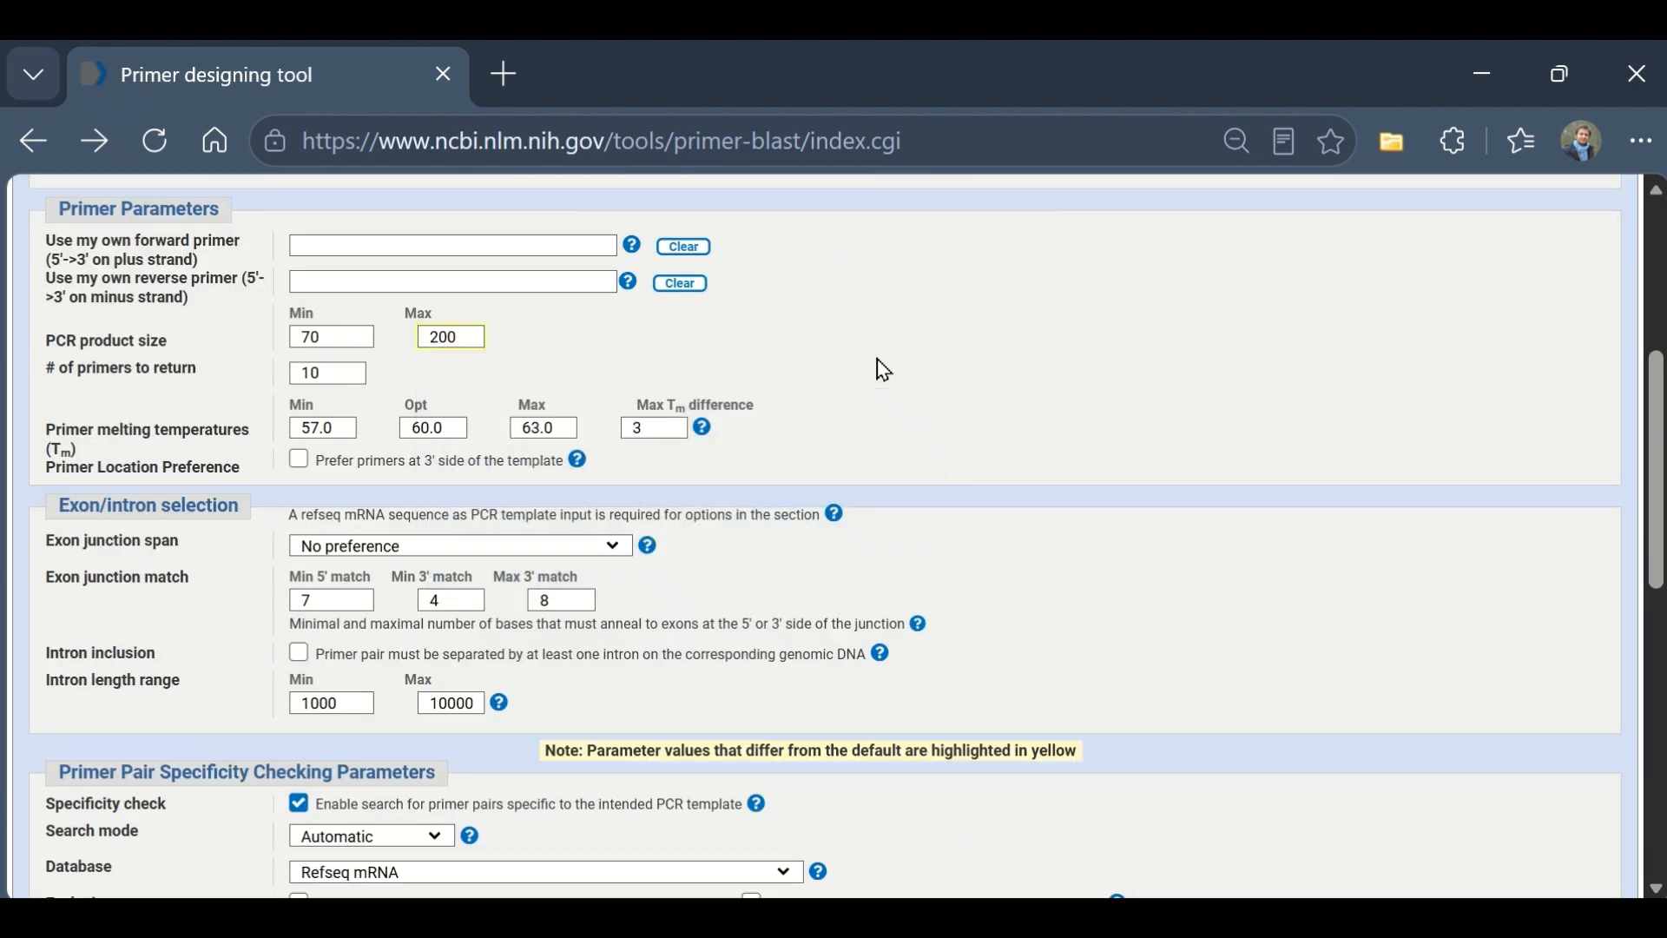
scroll(833, 472, "down", 3)
scroll(829, 478, "down", 3)
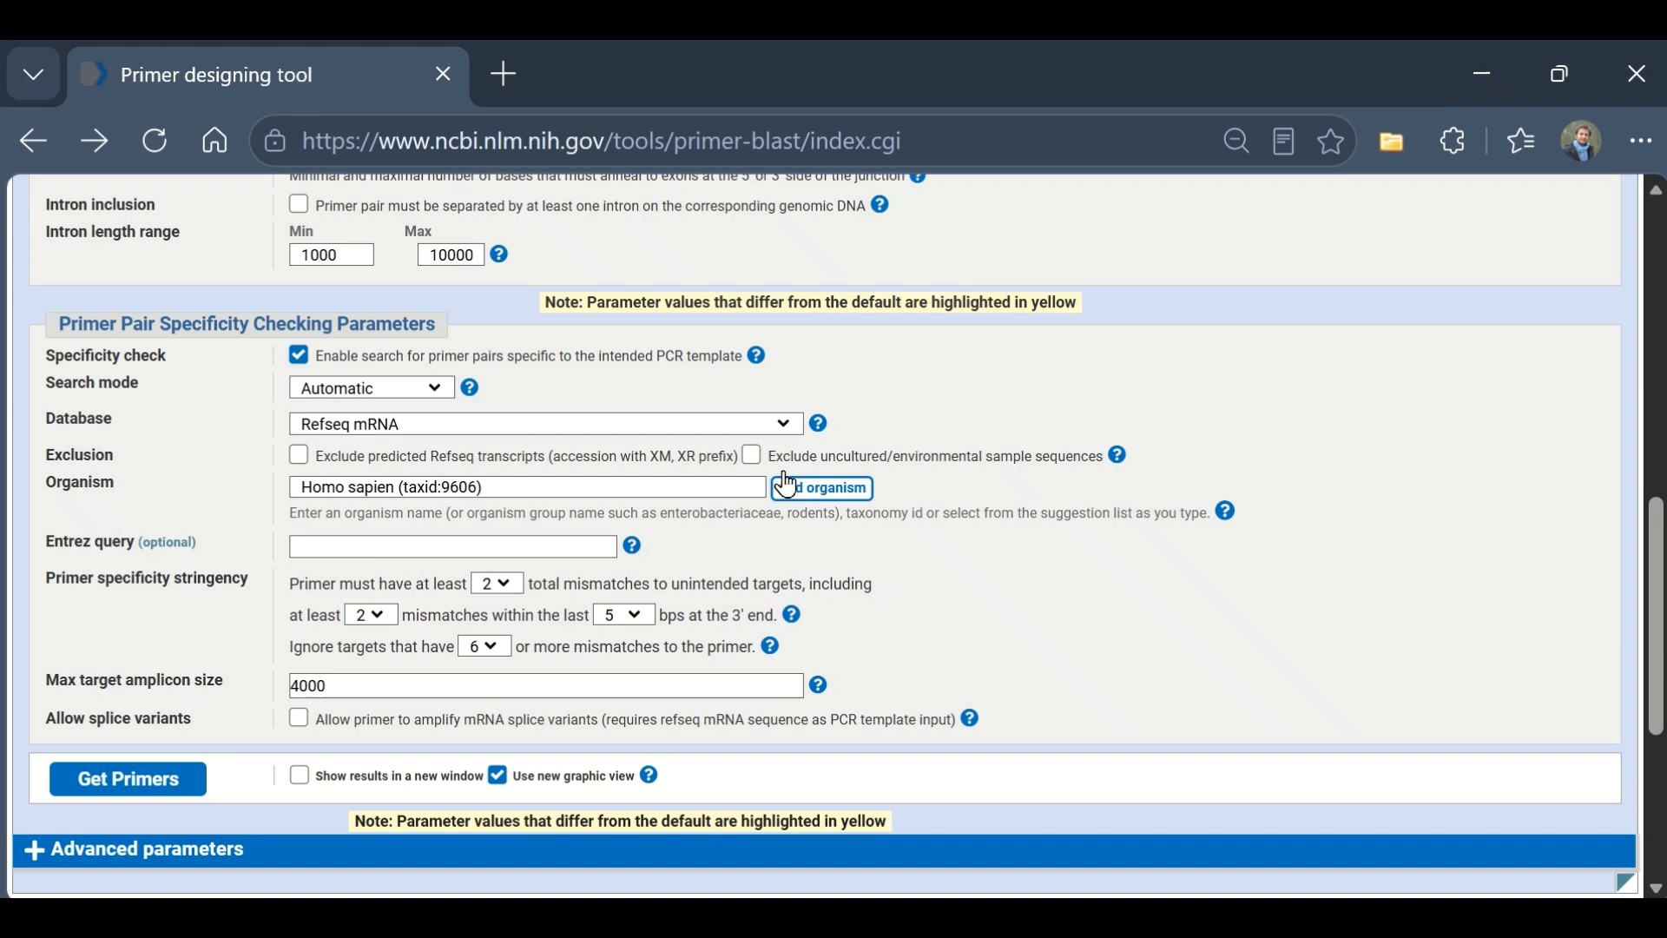
Step: Select Refseq mRNA as the database for the primer pair specificity check
left_click(343, 427)
left_click(413, 474)
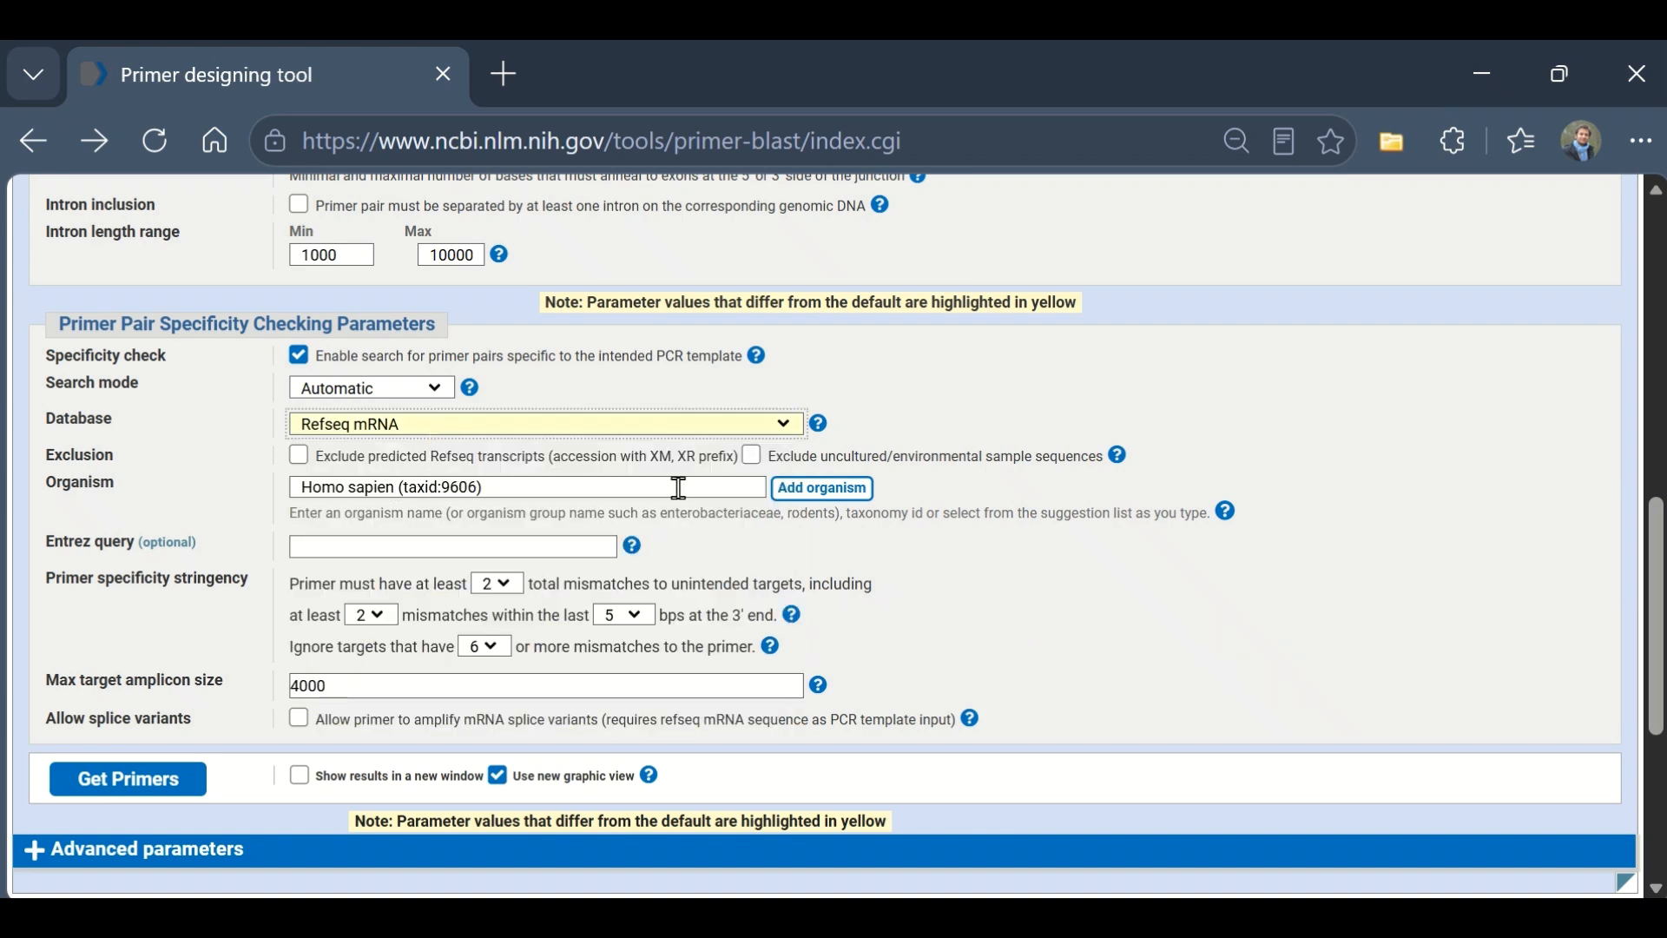
Step: In the advanced parameters, set primer size to minimum 18, optimum 21 and maximum 25, and primer GC content to 40–60%
scroll(197, 602, "down", 3)
left_click(50, 629)
scroll(433, 599, "down", 3)
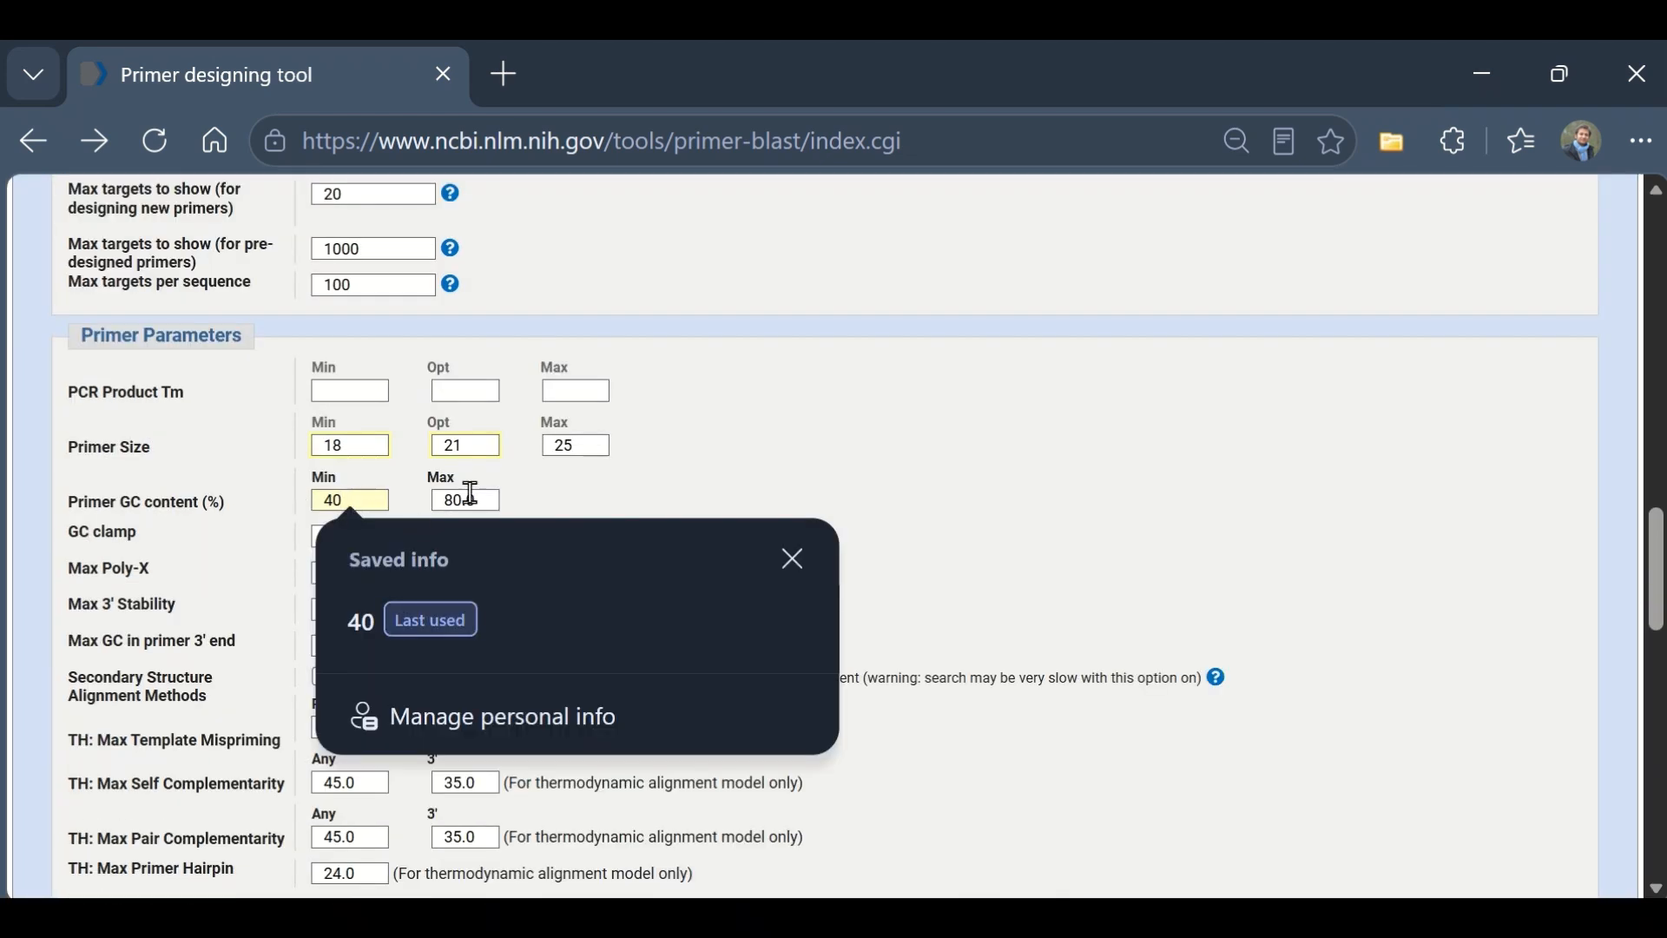
key("Tab")
type("60")
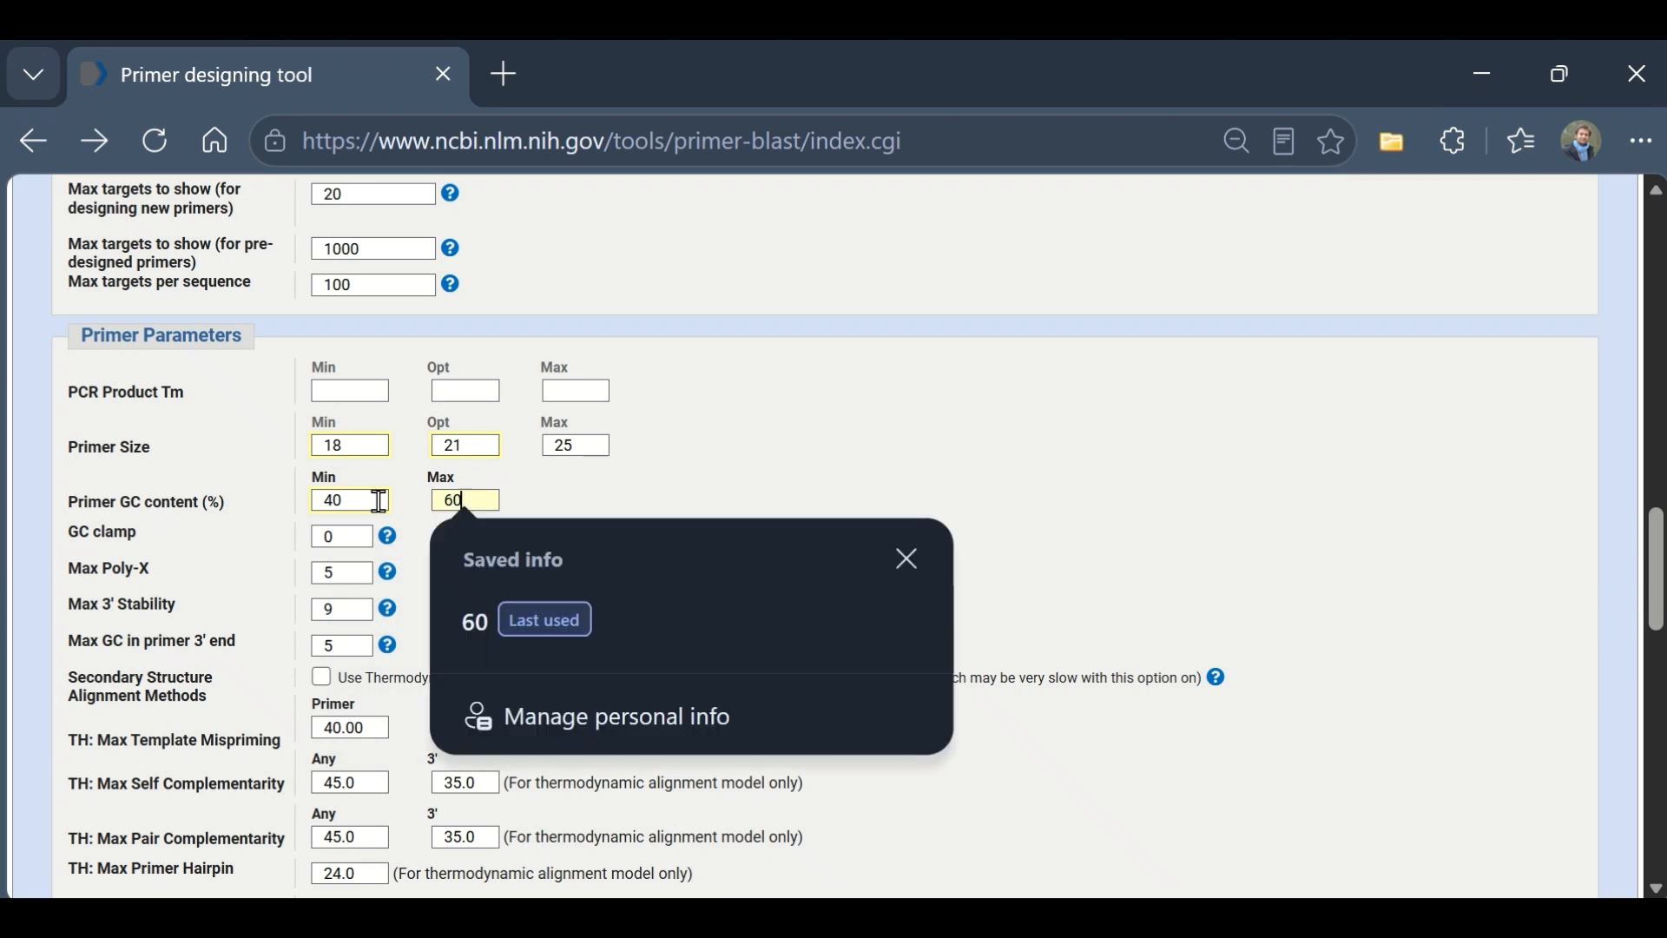
Step: Submit the primer search for the HBB mRNA template
scroll(250, 577, "down", 15)
left_click(90, 718)
scroll(652, 604, "up", 6)
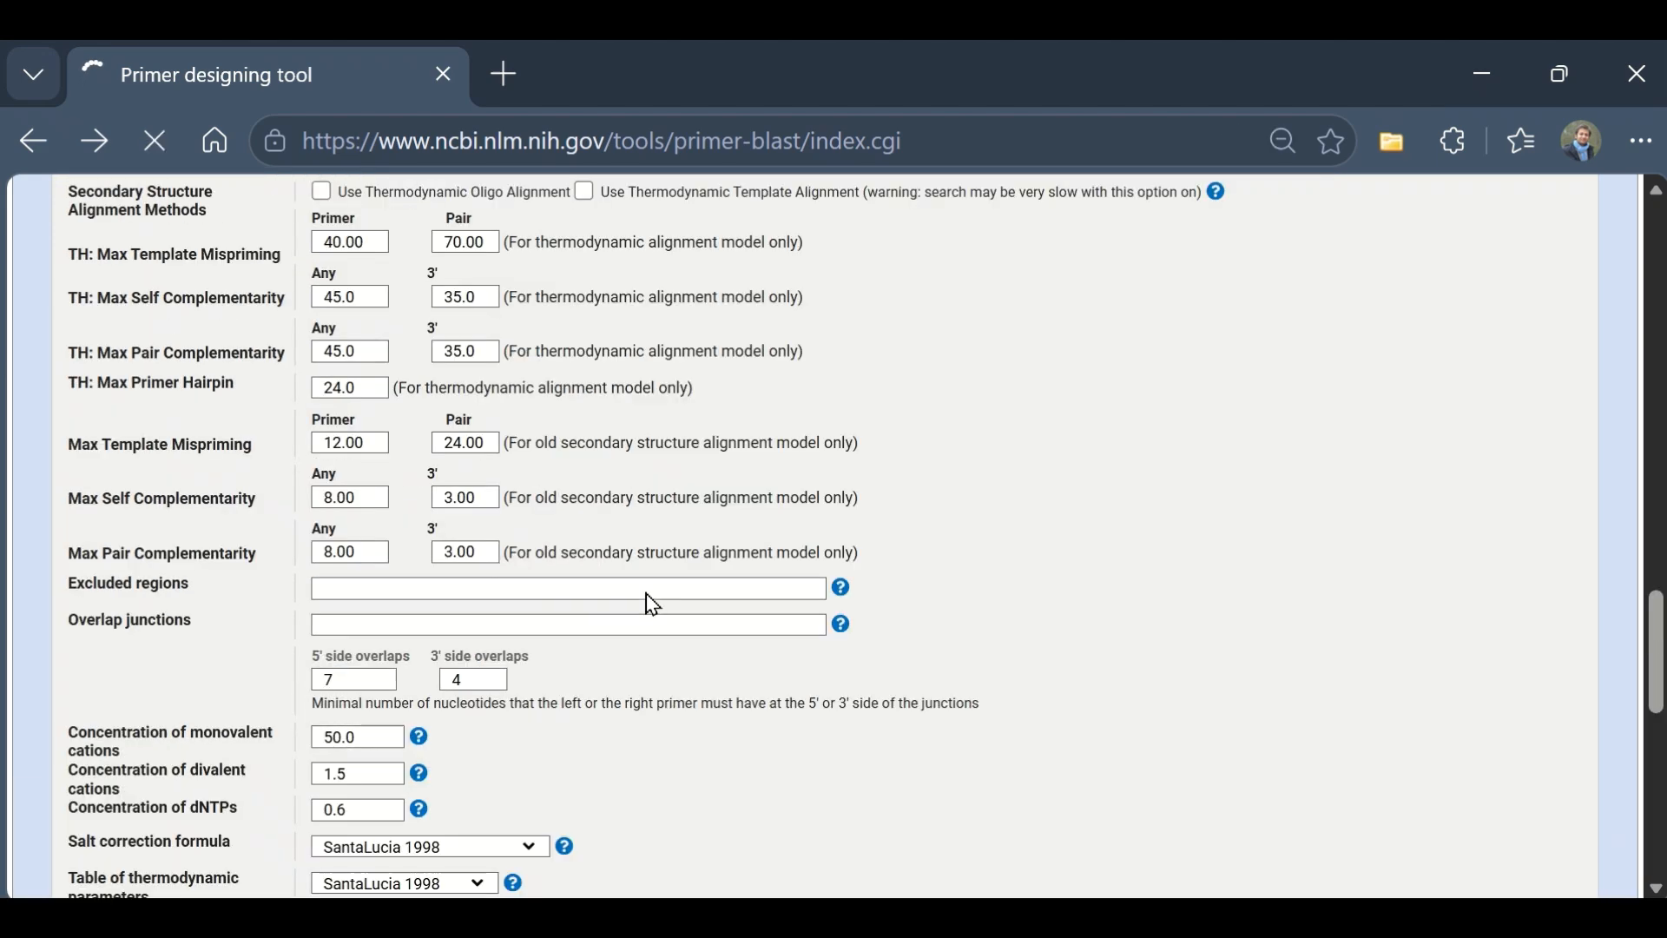
Step: Examine the detailed reports of the resulting qPCR primer pairs and the formats offered for downloading them
scroll(826, 520, "down", 8)
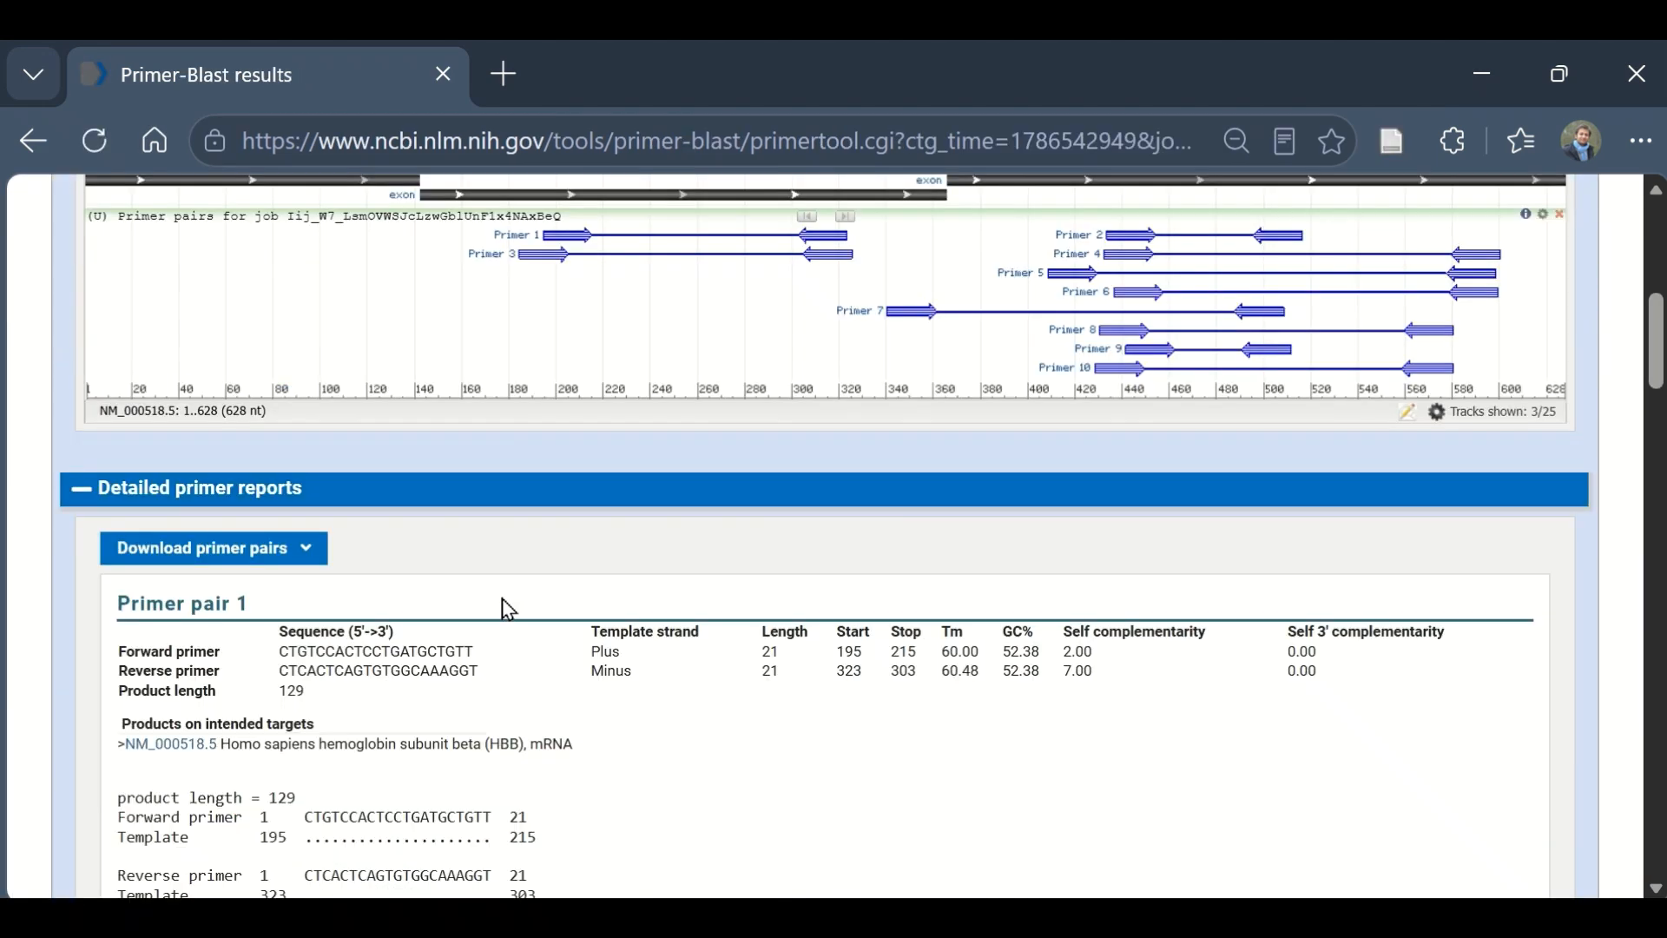
scroll(503, 573, "down", 5)
scroll(584, 552, "down", 3)
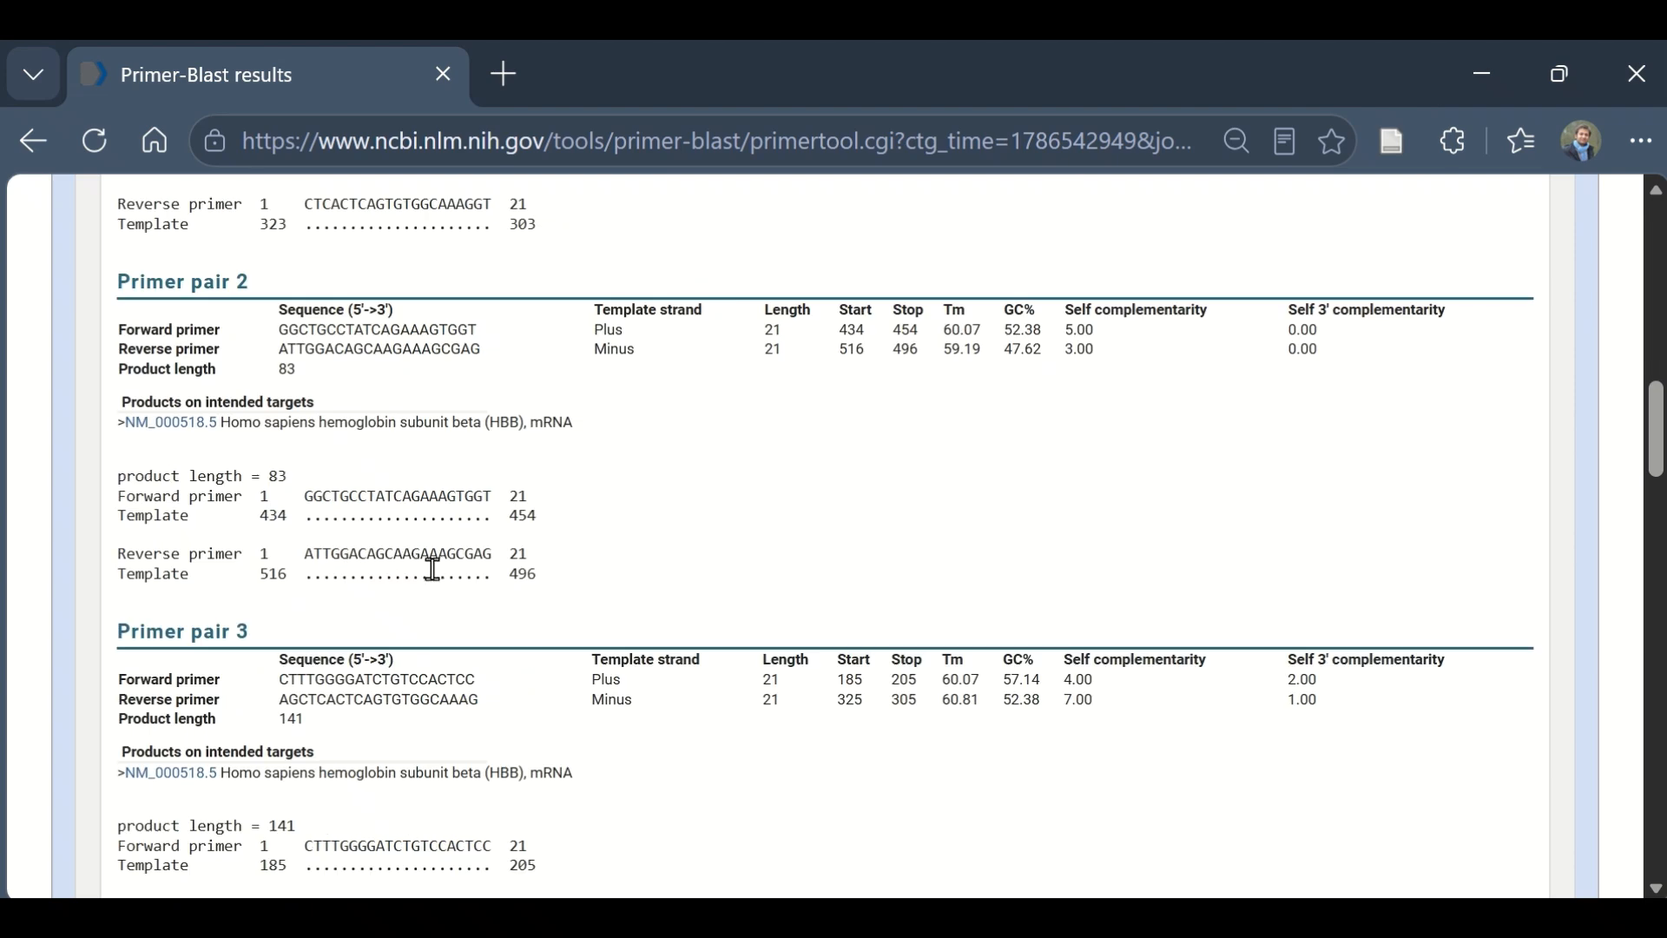
scroll(416, 565, "up", 8)
left_click(305, 548)
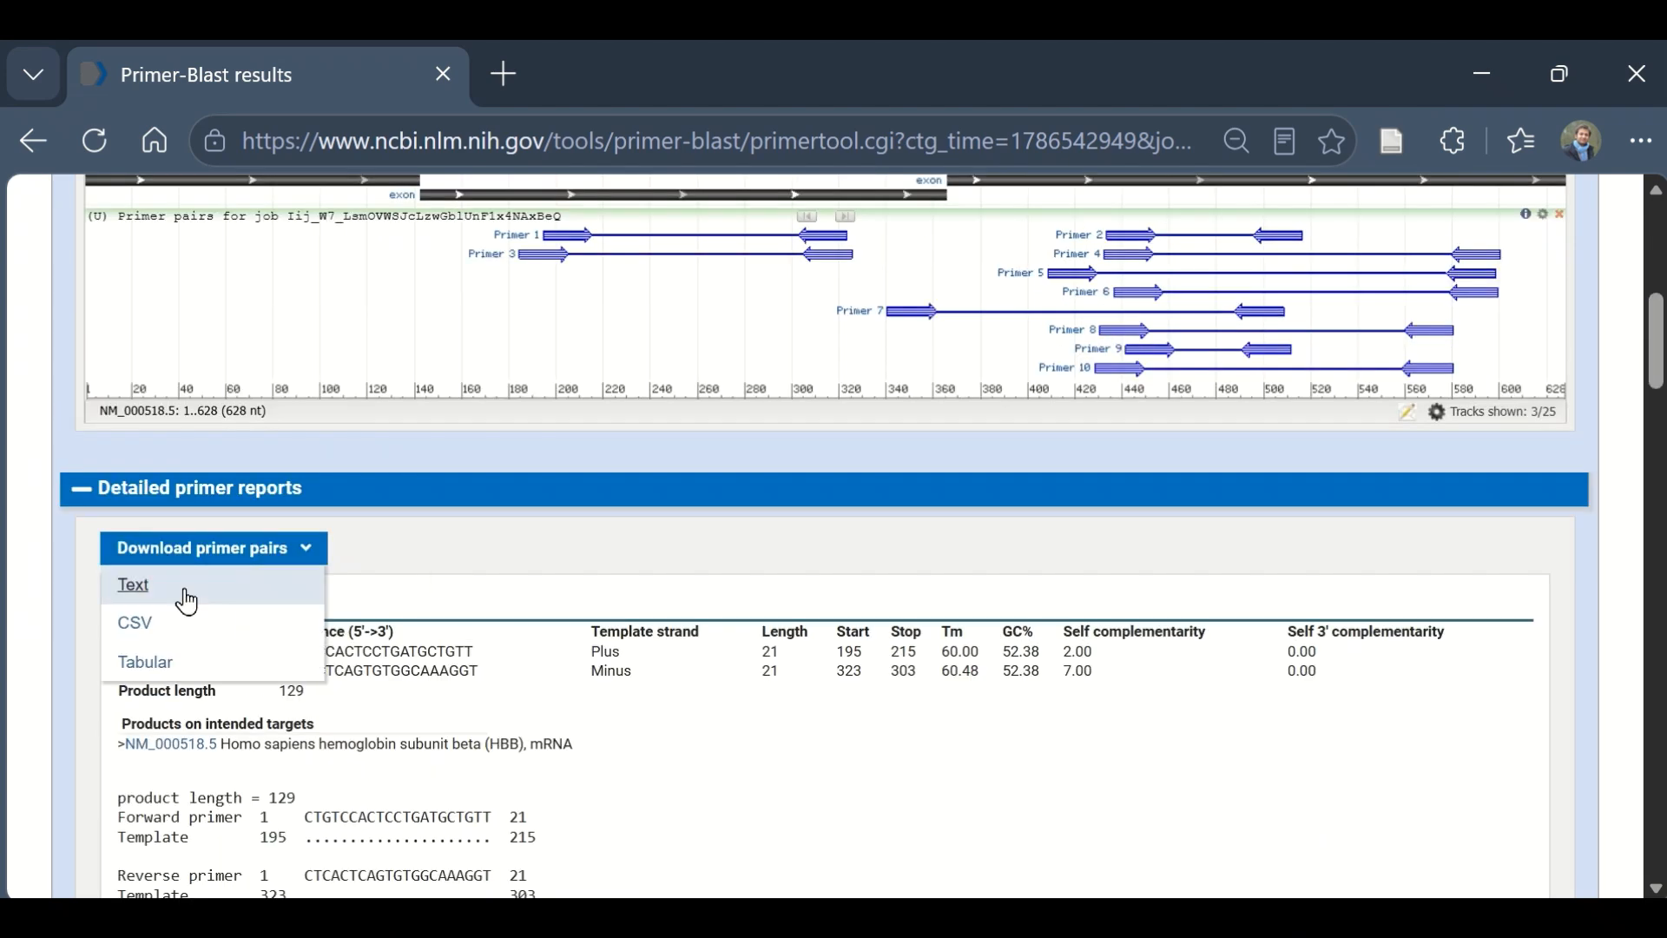
scroll(755, 583, "up", 8)
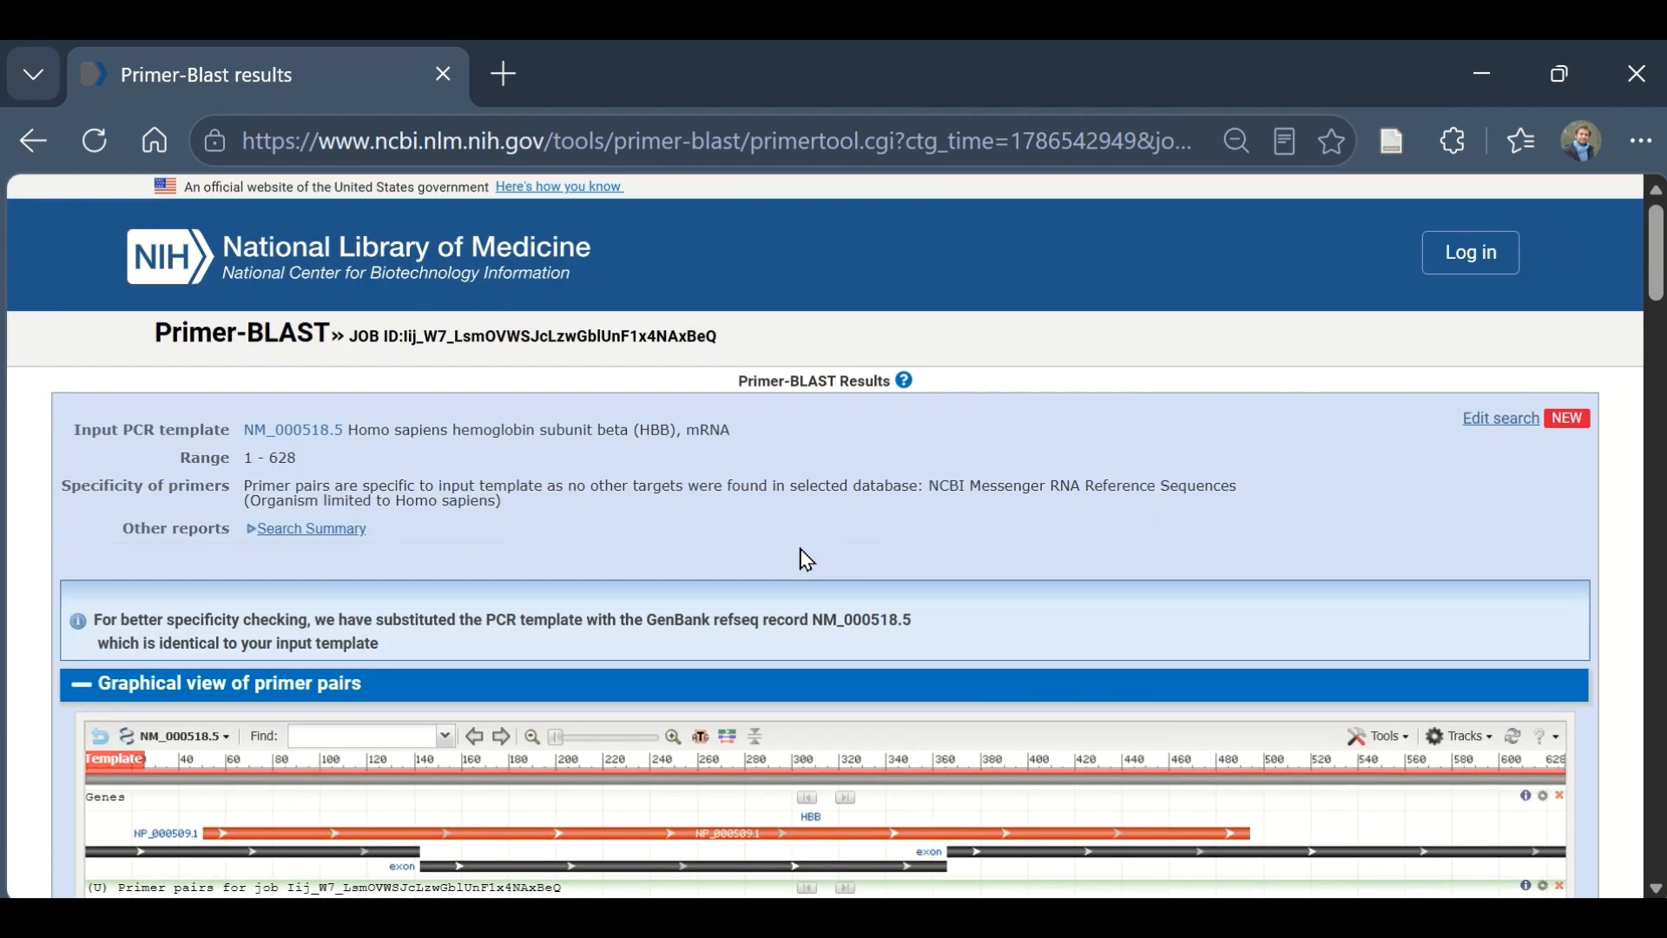